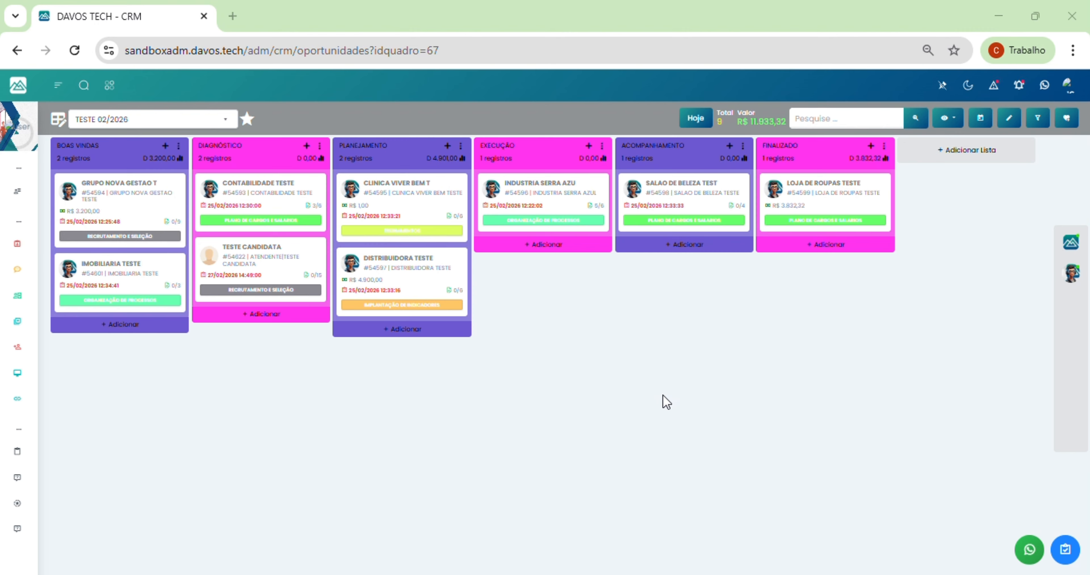
Step: Open Configurar Conta from the user avatar menu
mouse_move(34, 183)
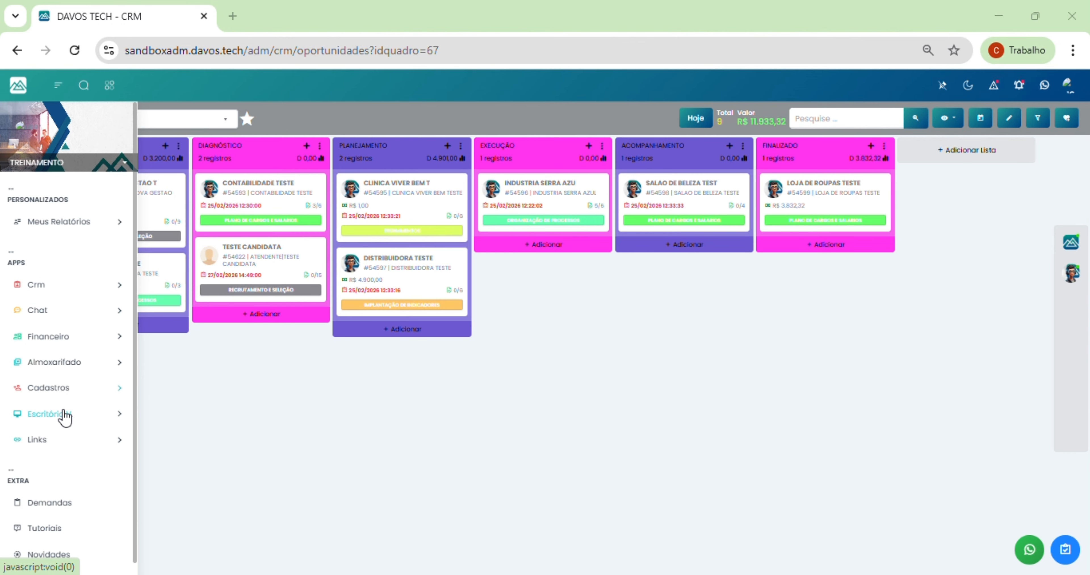
scroll(67, 447, down, 1)
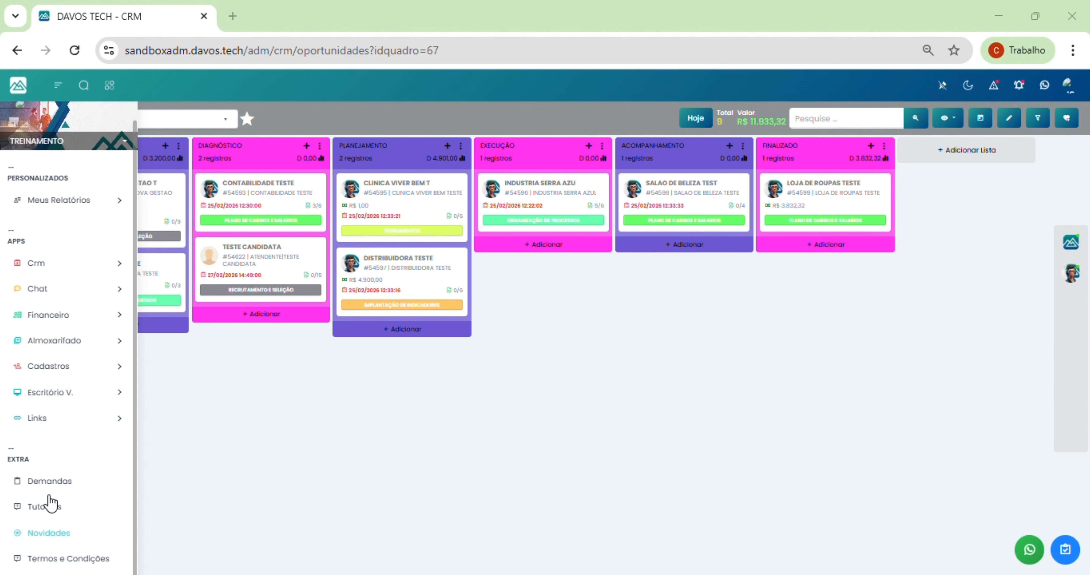
scroll(44, 394, up, 1)
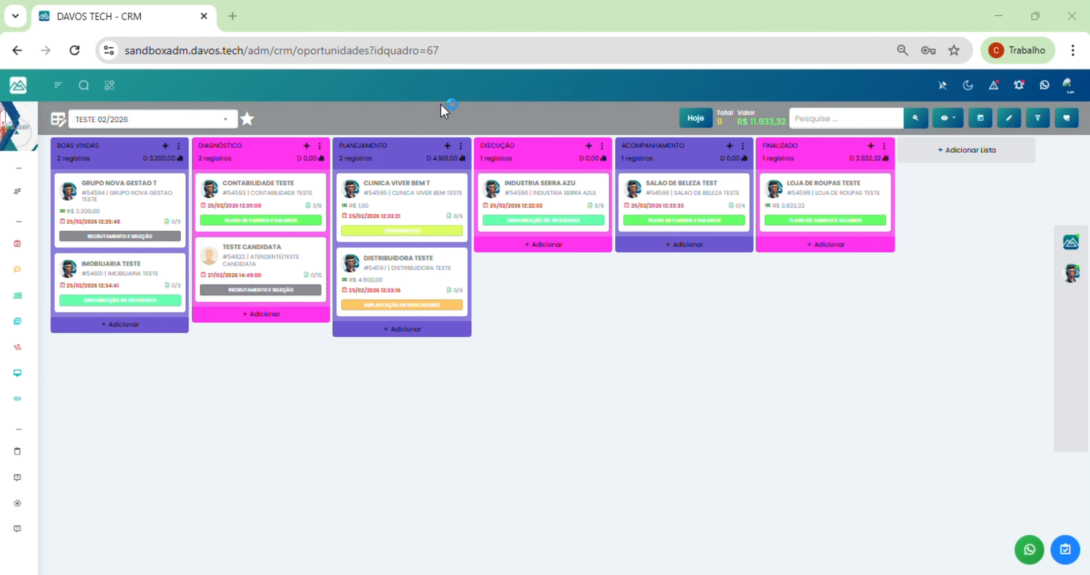
click(1069, 89)
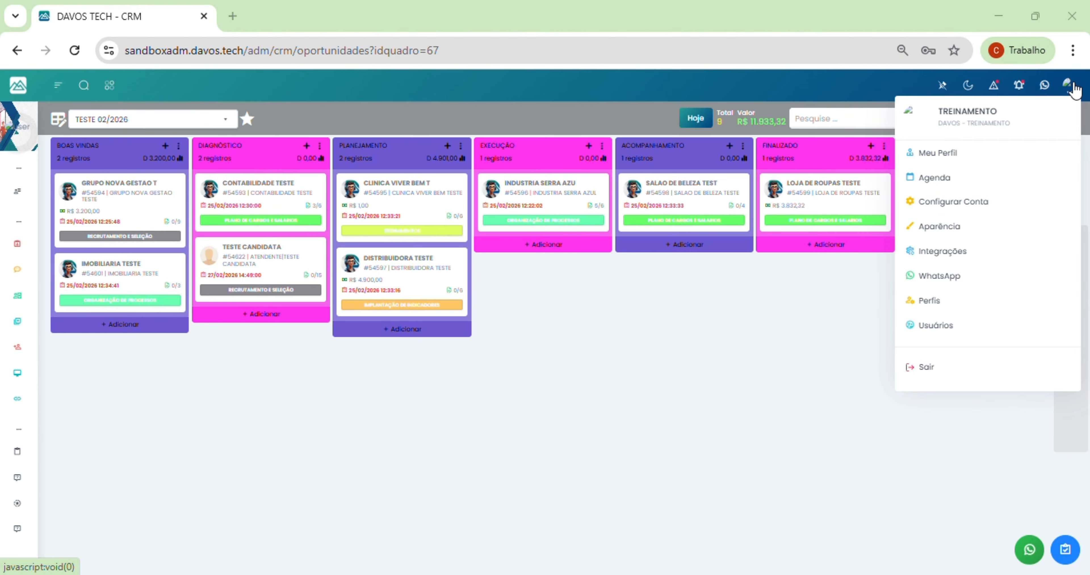
click(953, 206)
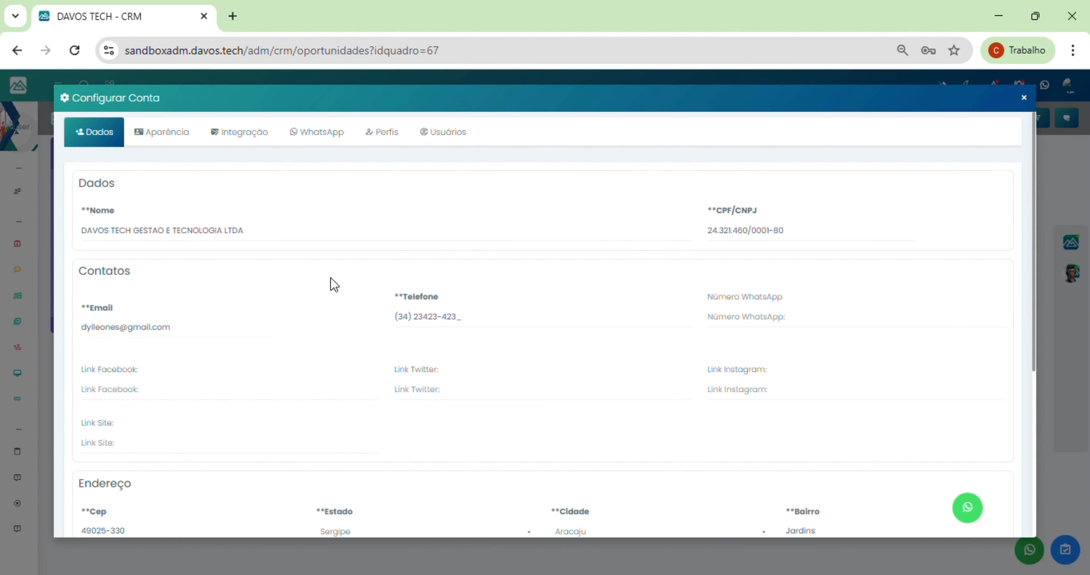
Step: Look over the Dados form, then show Aparência with system colours and logo images
scroll(347, 295, down, 4)
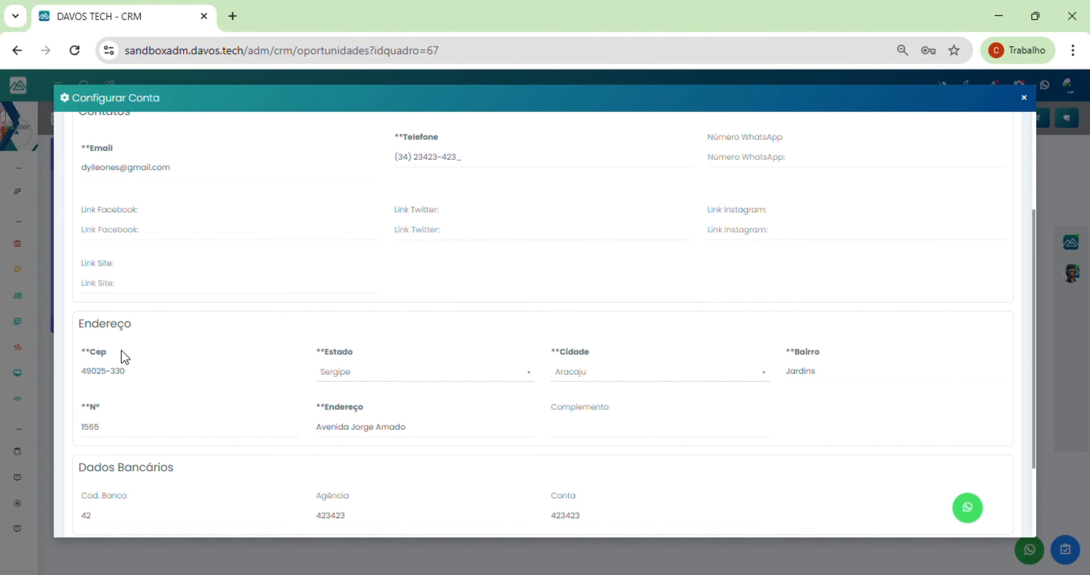
scroll(591, 372, up, 4)
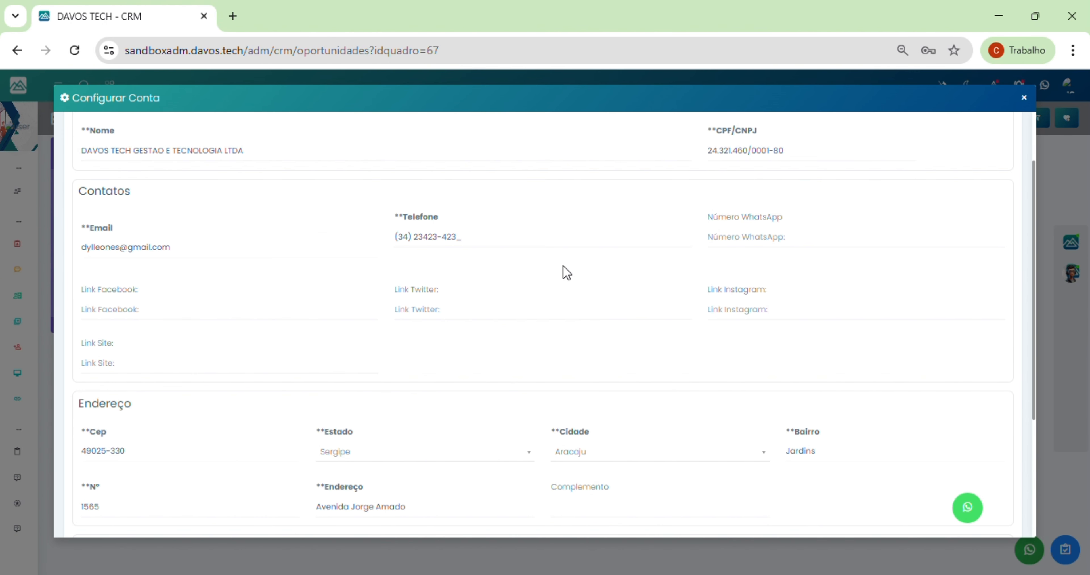
click(176, 145)
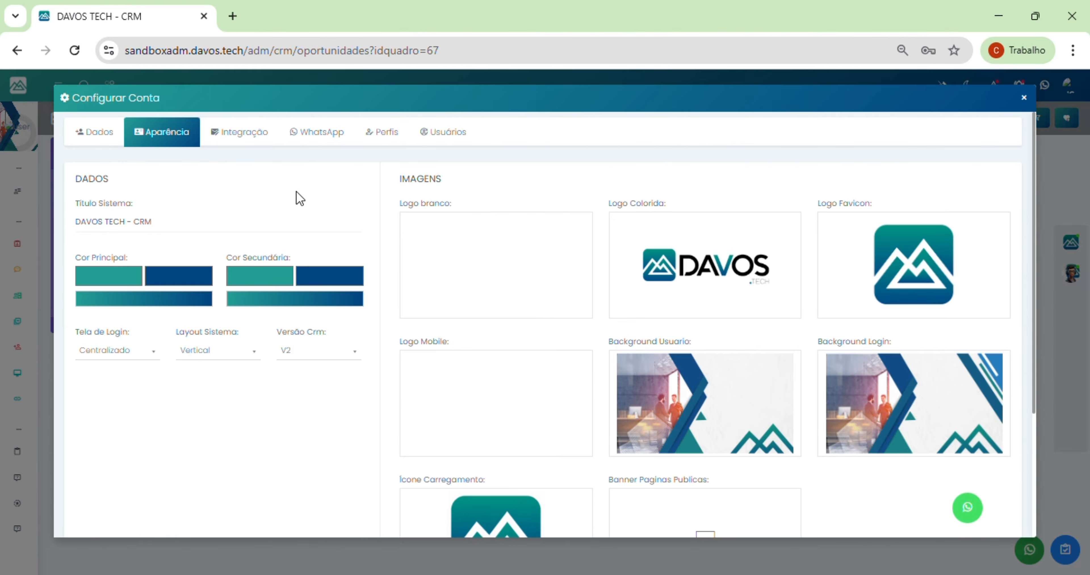
Step: Browse the Integração cards such as E-mail, WhatsApp and API4
click(240, 135)
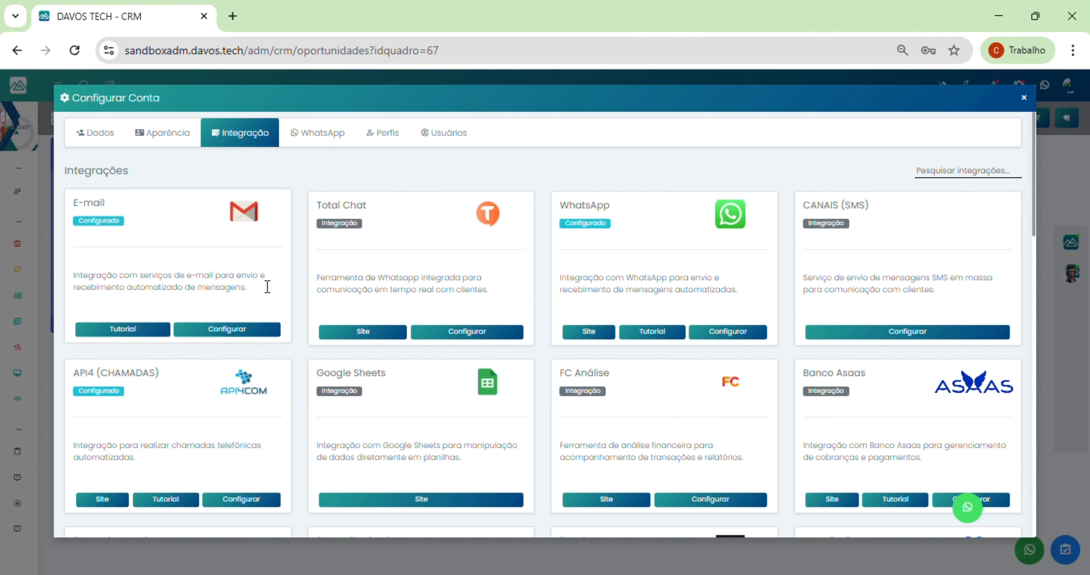
scroll(575, 330, down, 6)
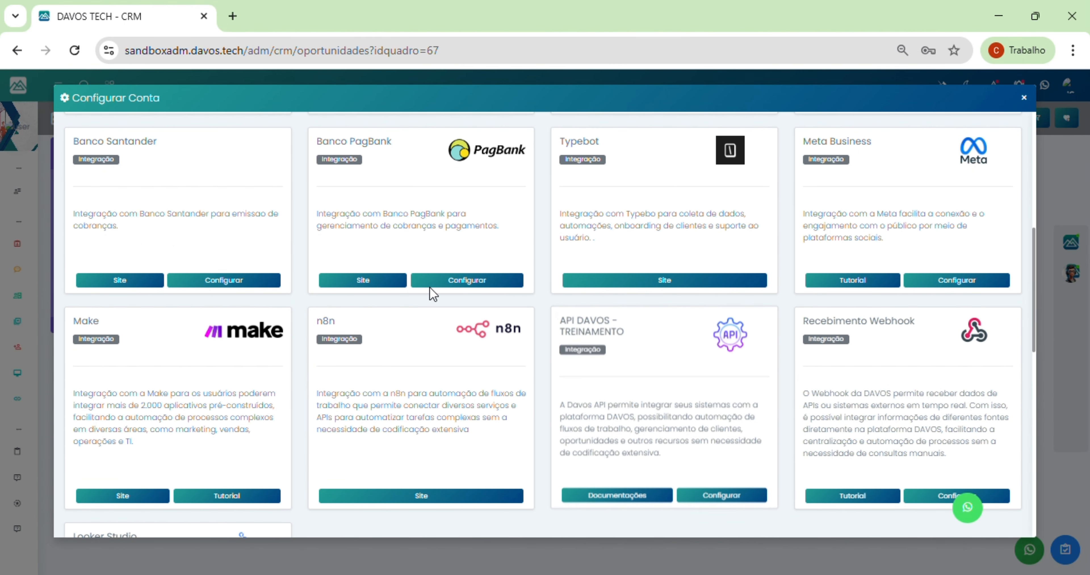
scroll(443, 458, up, 7)
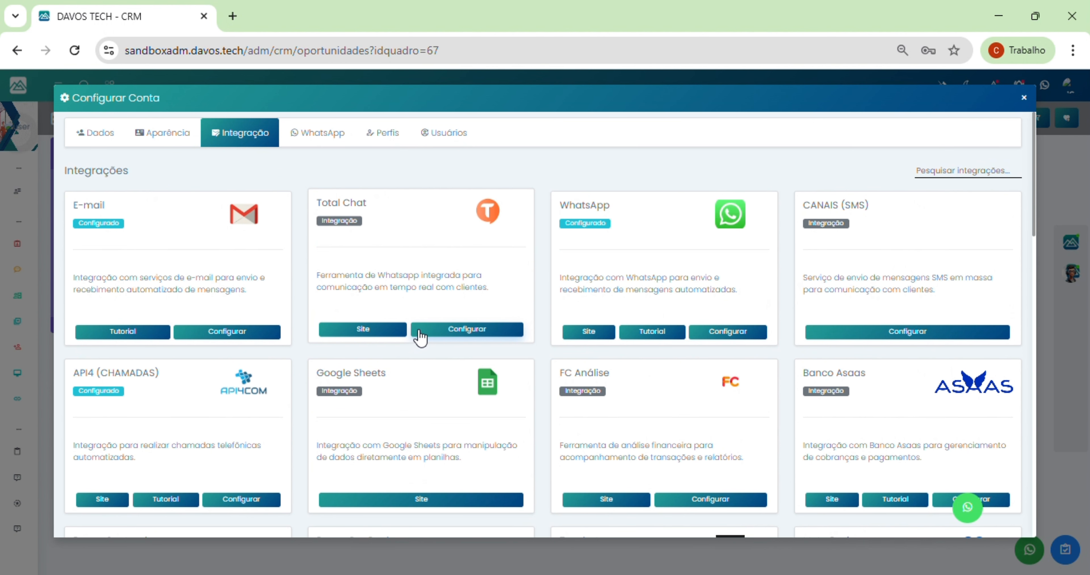
Step: Check the WhatsApp connection settings, then the still-empty Perfis list
click(312, 135)
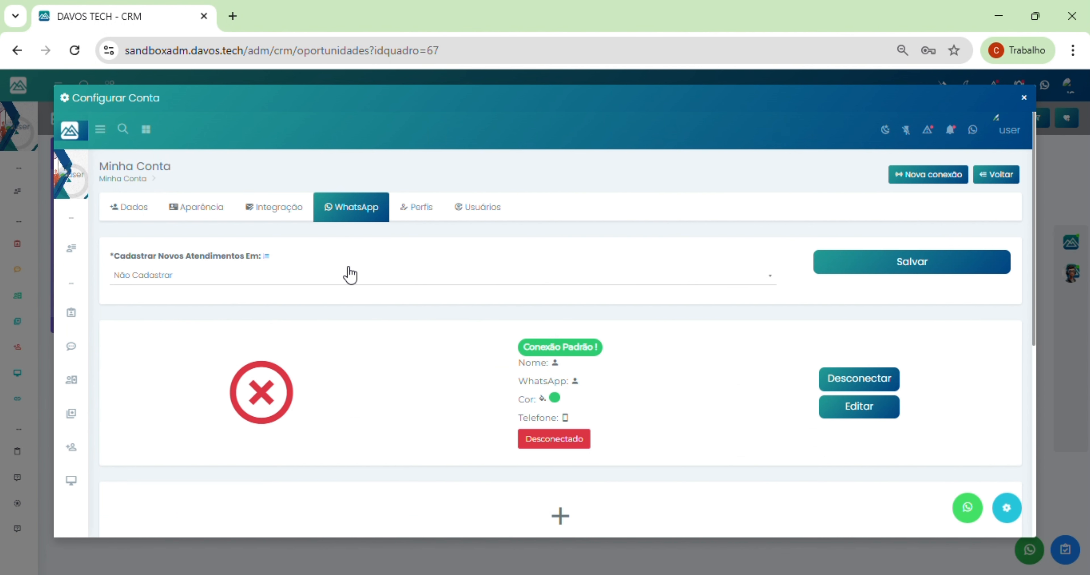
scroll(498, 233, down, 2)
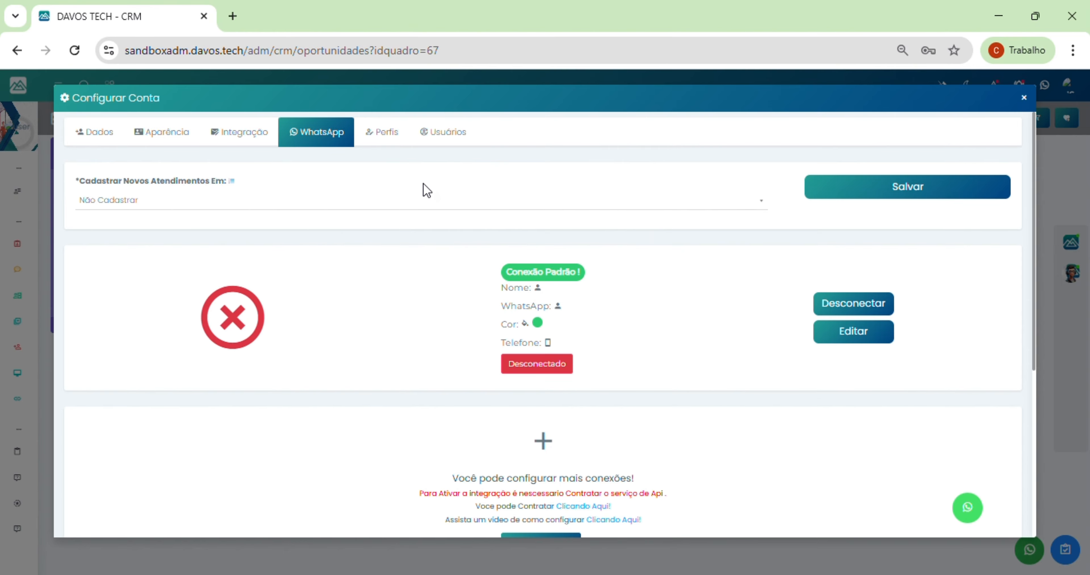
click(383, 137)
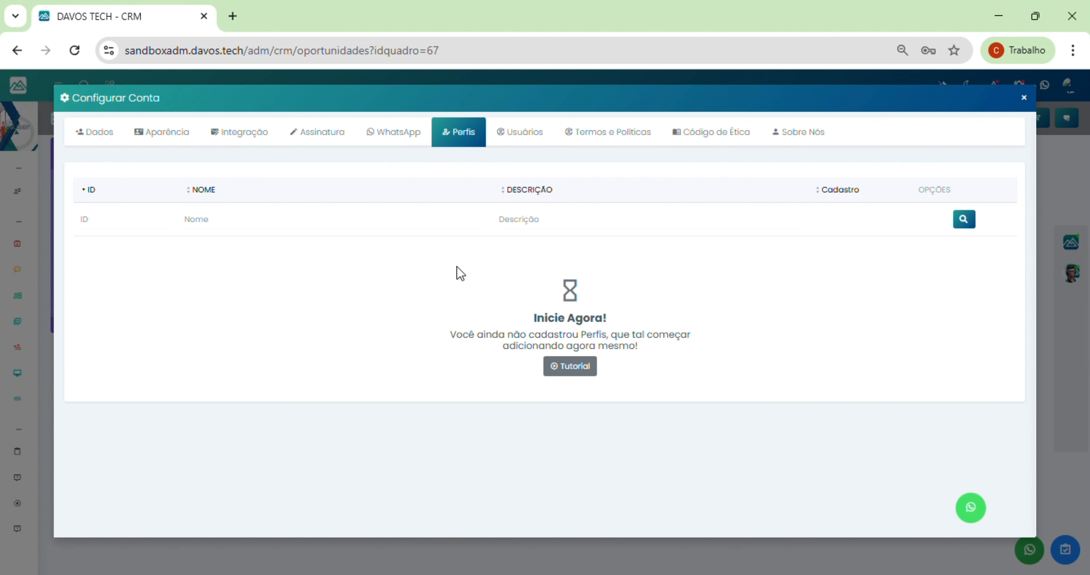
Step: View the registered Usuários, then the Termos e Políticas form
click(509, 135)
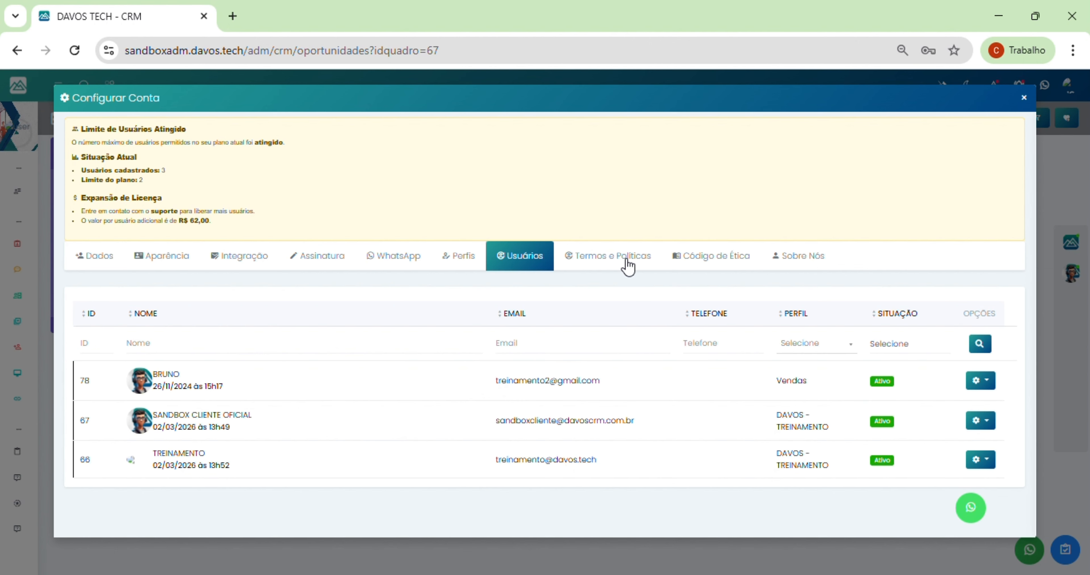
click(610, 257)
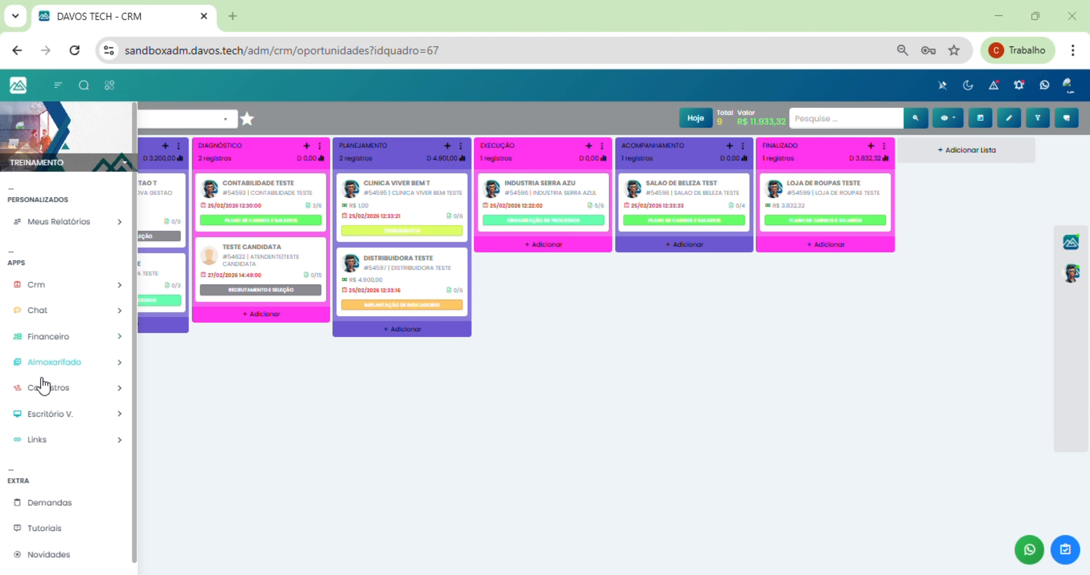
Step: Expand the Cadastros sidebar menu and scroll through its registration pages
click(49, 388)
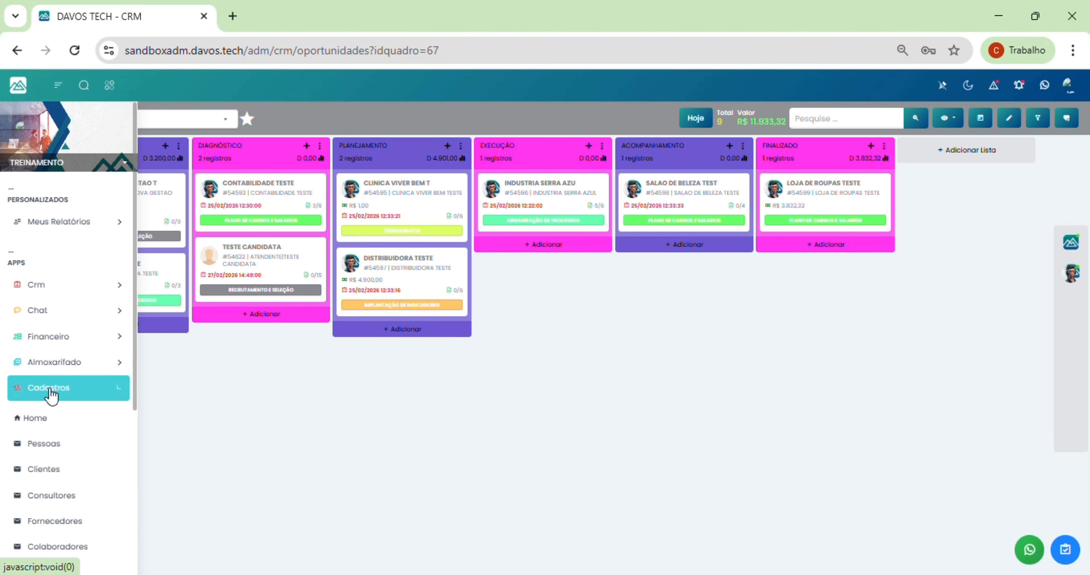
scroll(72, 372, down, 4)
scroll(77, 352, down, 1)
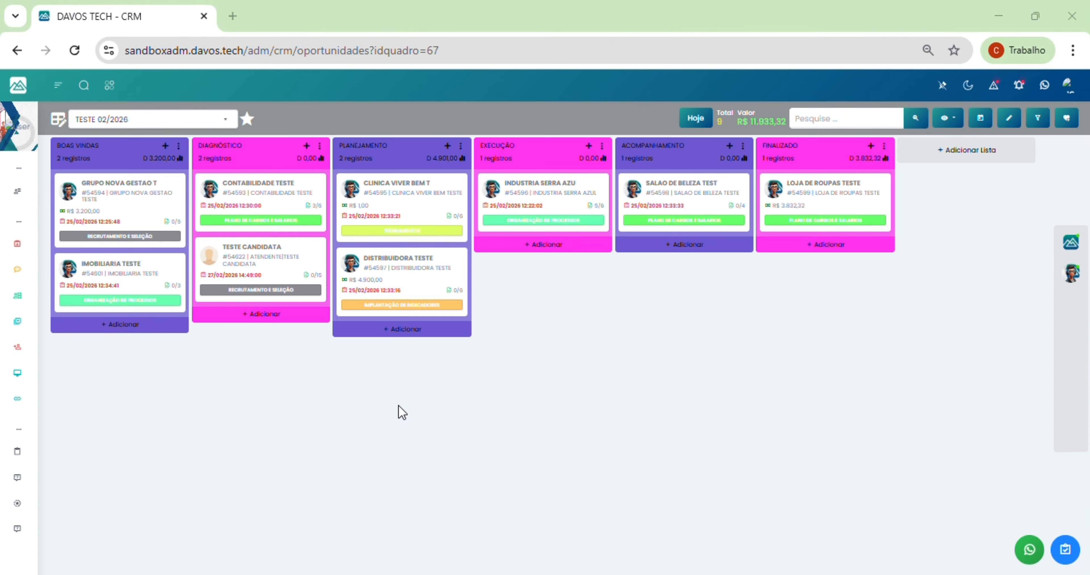
mouse_move(29, 246)
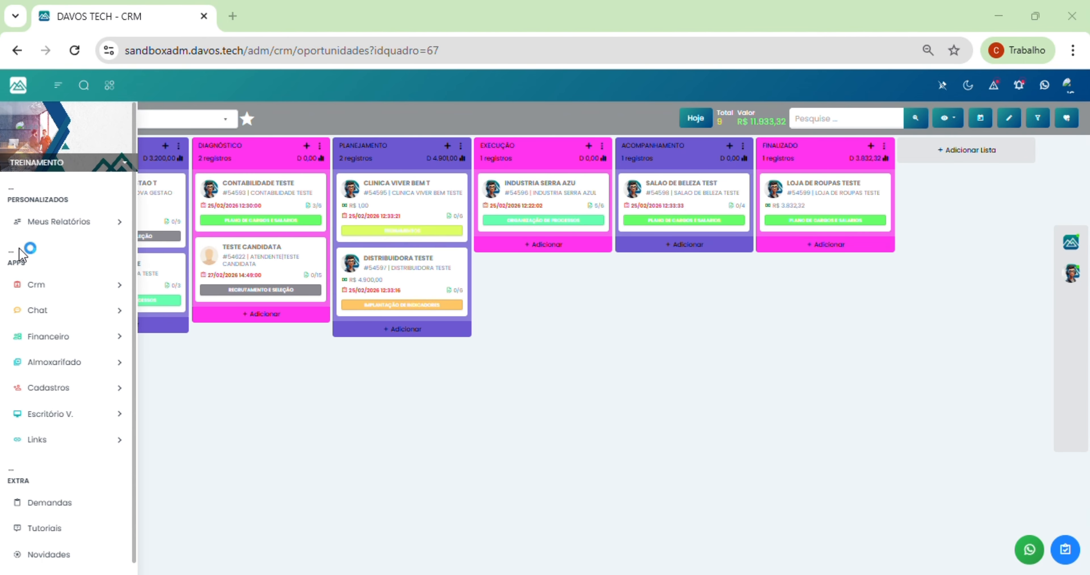
click(45, 285)
click(50, 499)
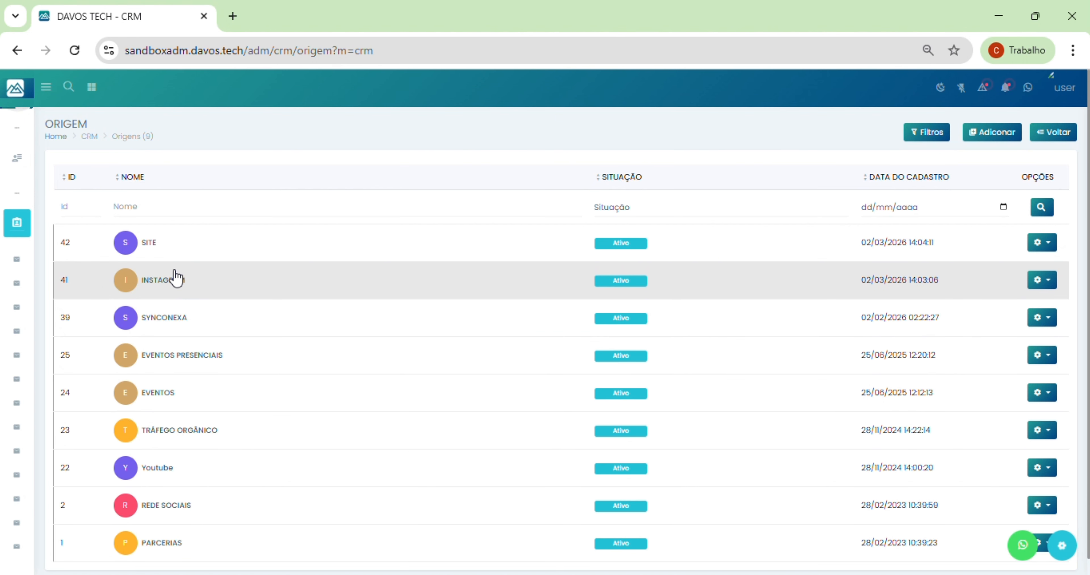
click(1041, 280)
click(1009, 310)
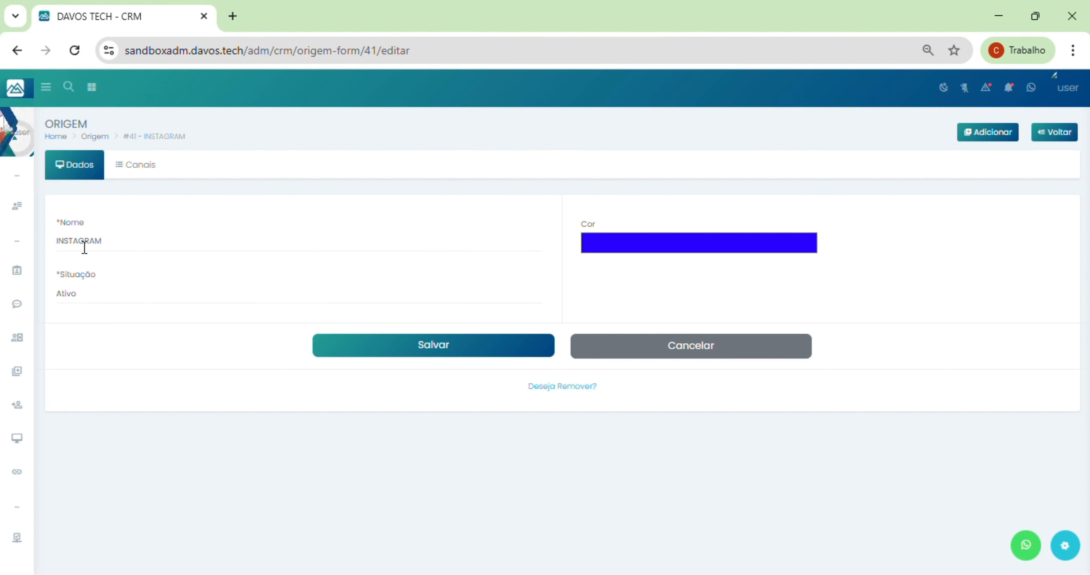
click(136, 171)
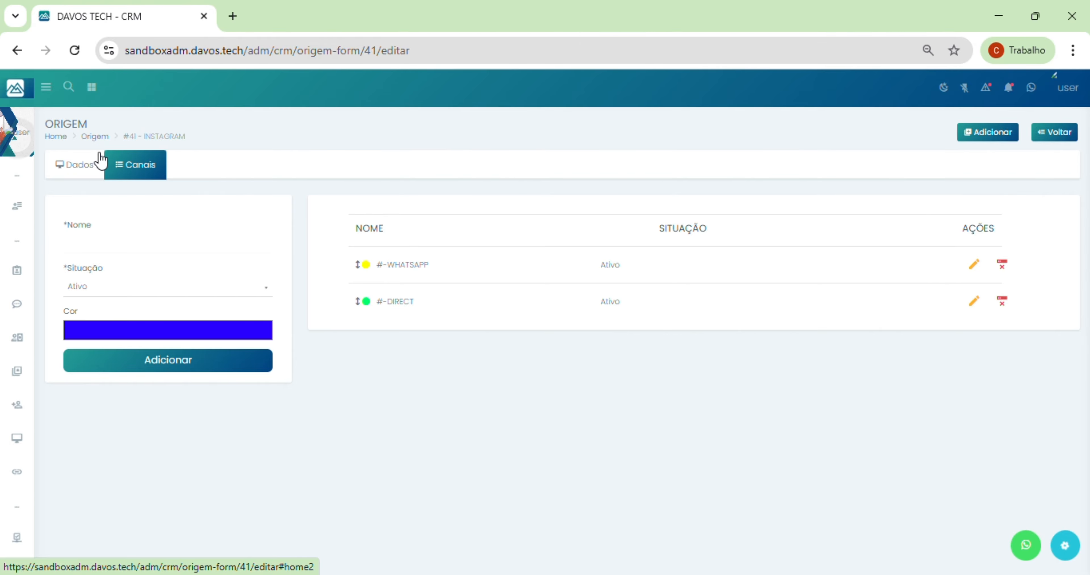
click(463, 37)
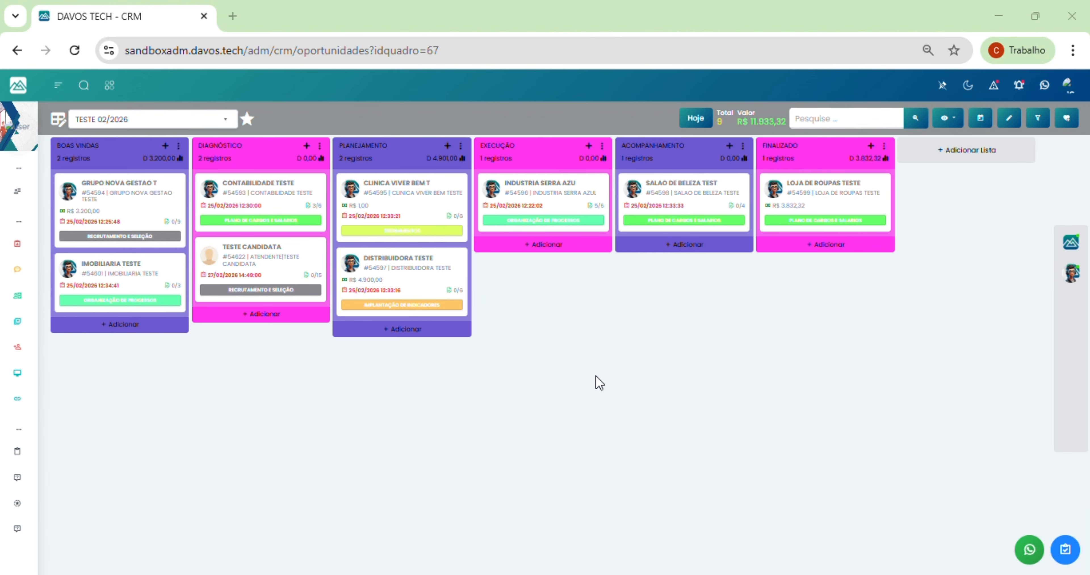
Step: Open Serviços under Crm and scroll through services like RECRUTAMENTO E SELEÇÃO and CONTABILIDADE
mouse_move(19, 313)
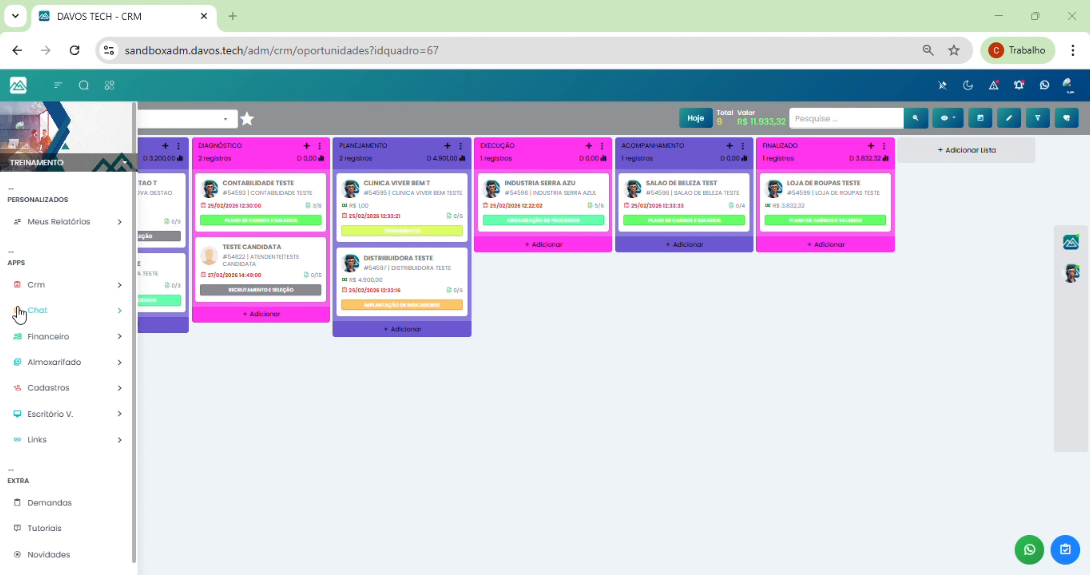
click(38, 286)
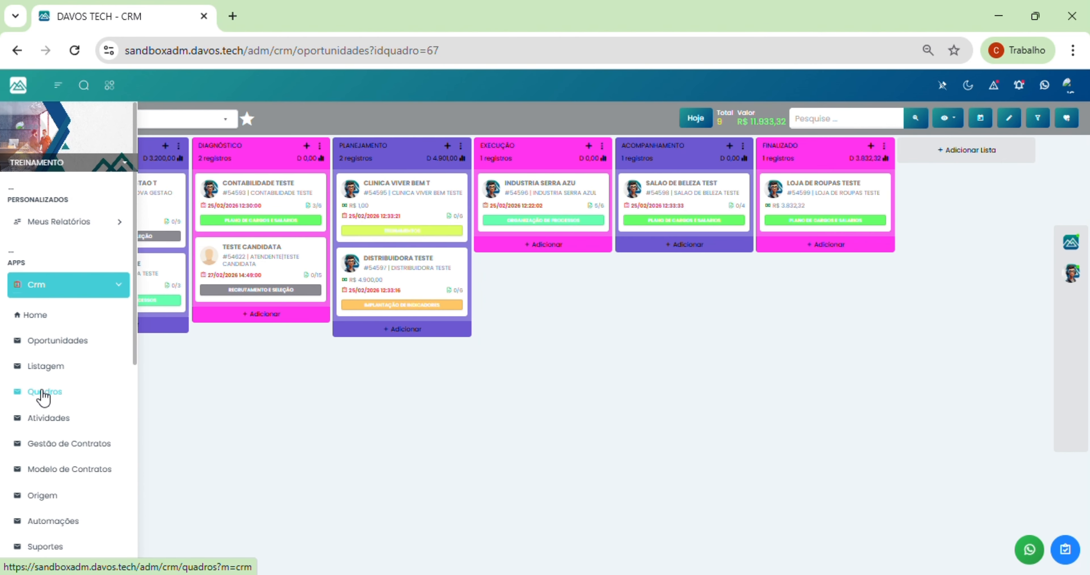
scroll(44, 397, down, 4)
click(47, 442)
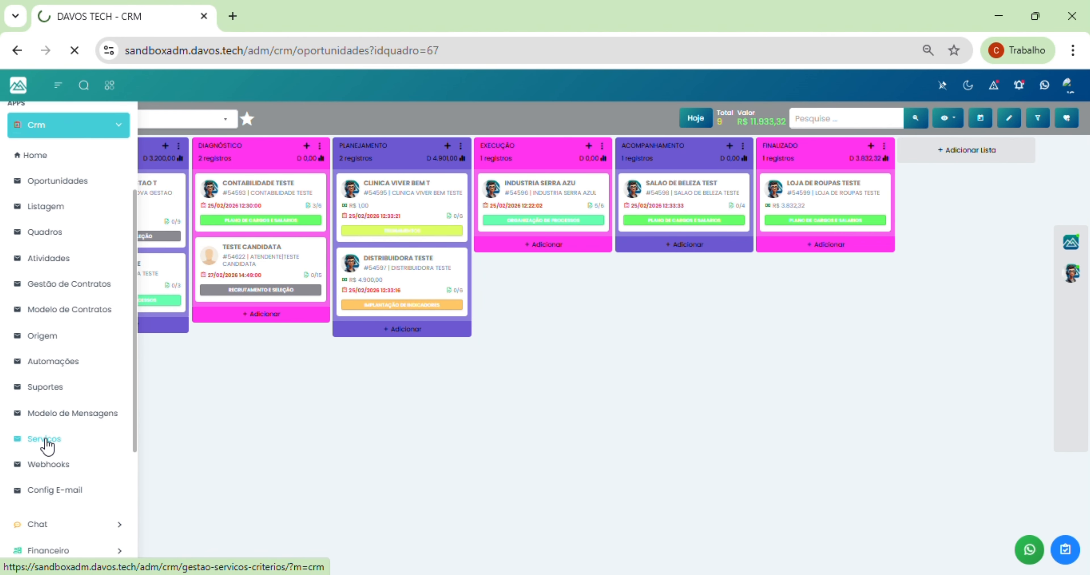
scroll(363, 389, down, 2)
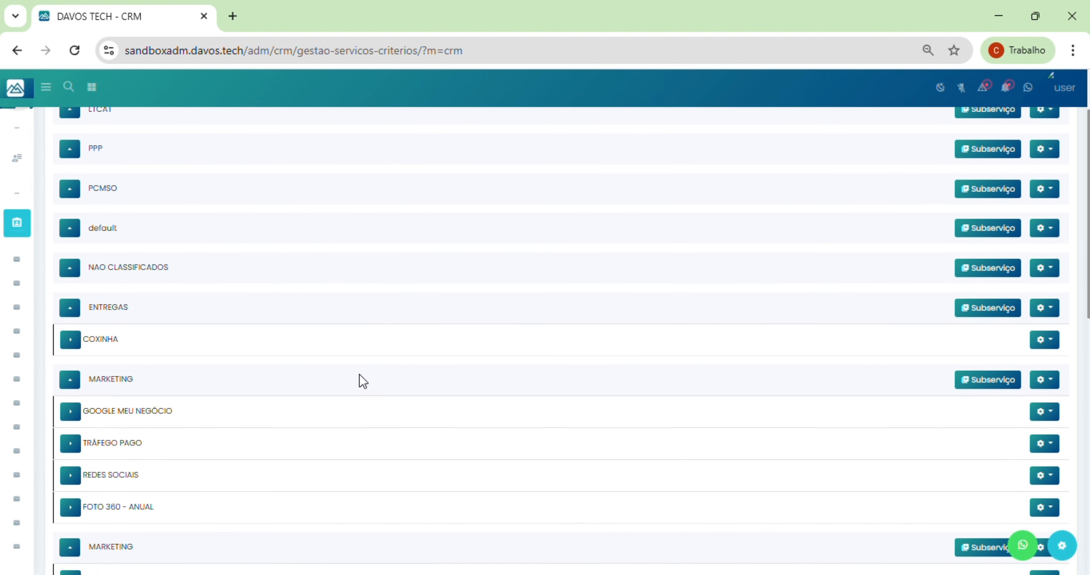
scroll(363, 381, down, 8)
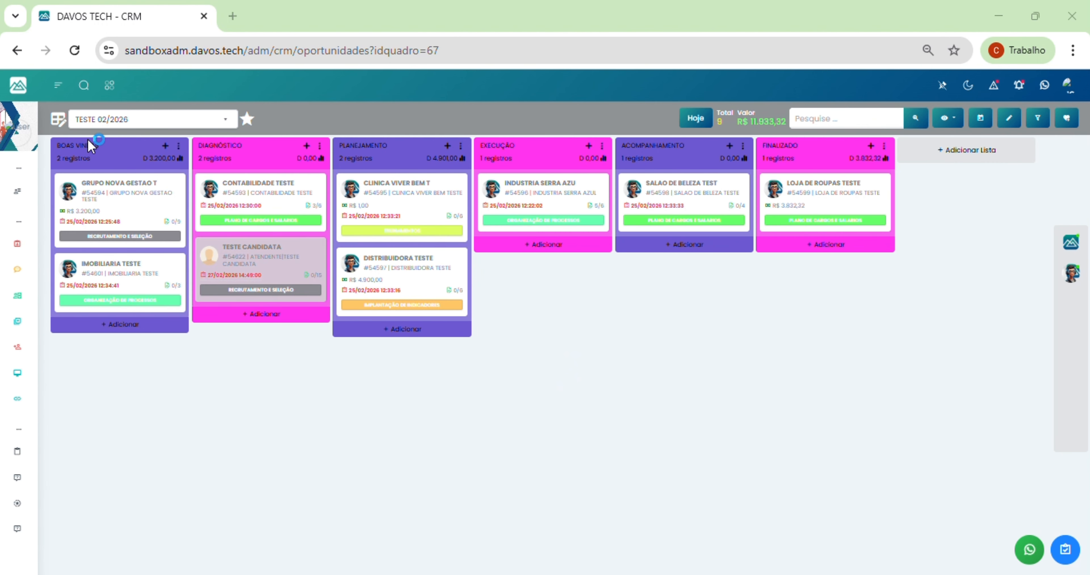
click(58, 120)
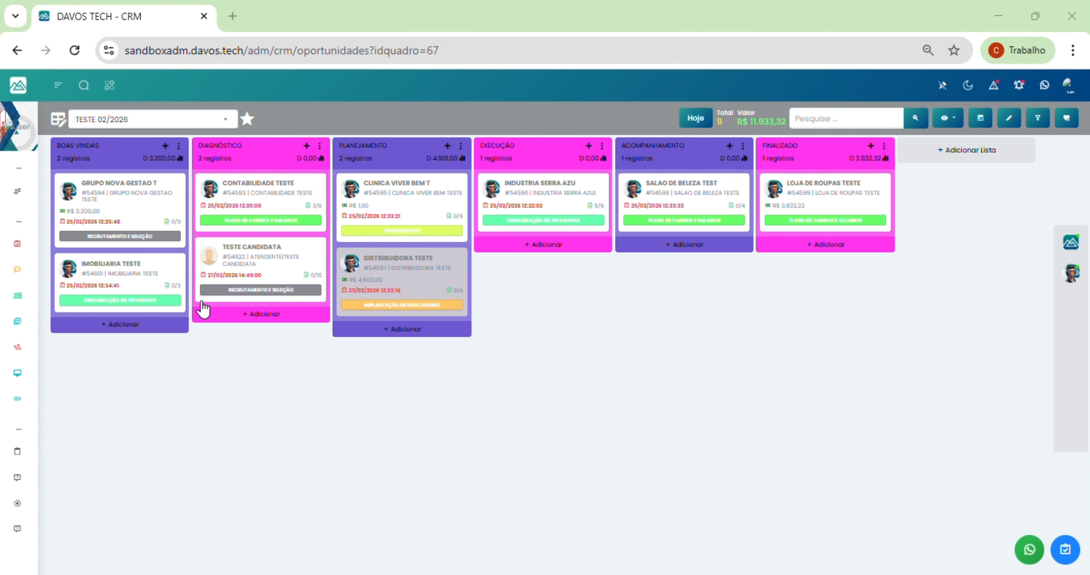
mouse_move(23, 254)
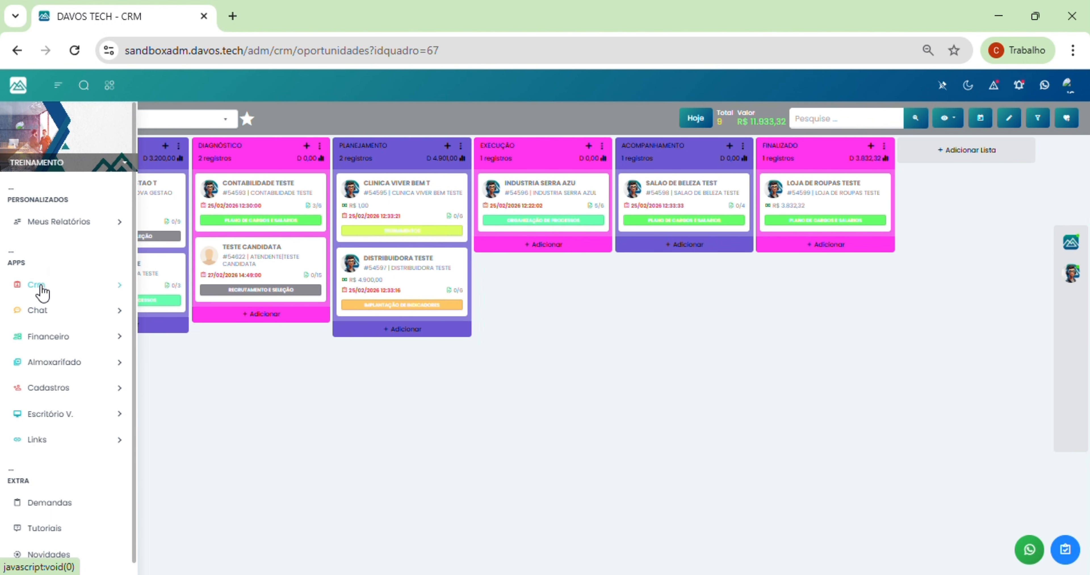
Step: Go through Crm > Oportunidades to the Quadros page listing all 22 boards
click(42, 285)
click(54, 340)
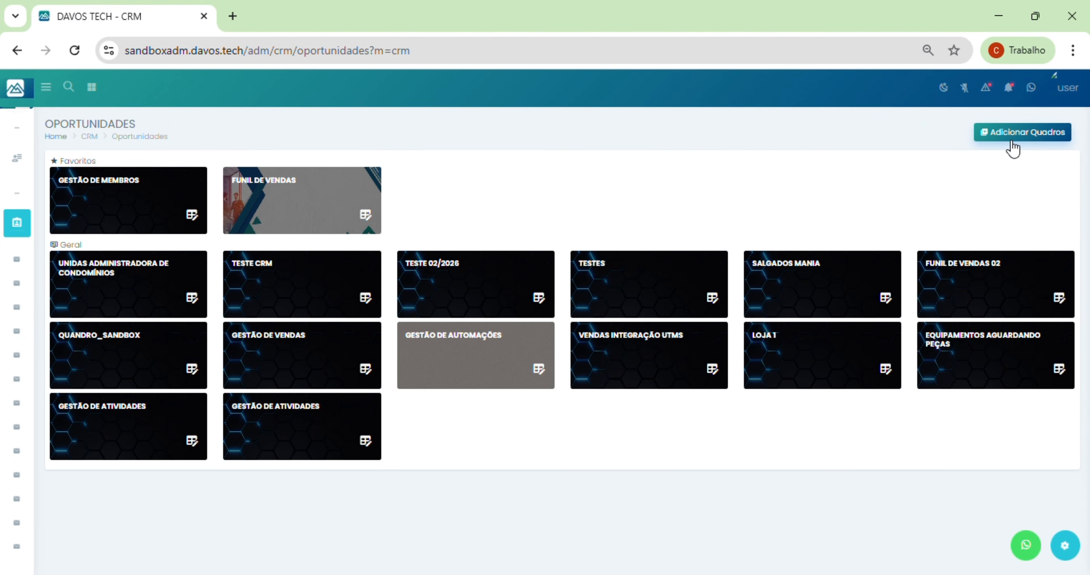
mouse_move(32, 245)
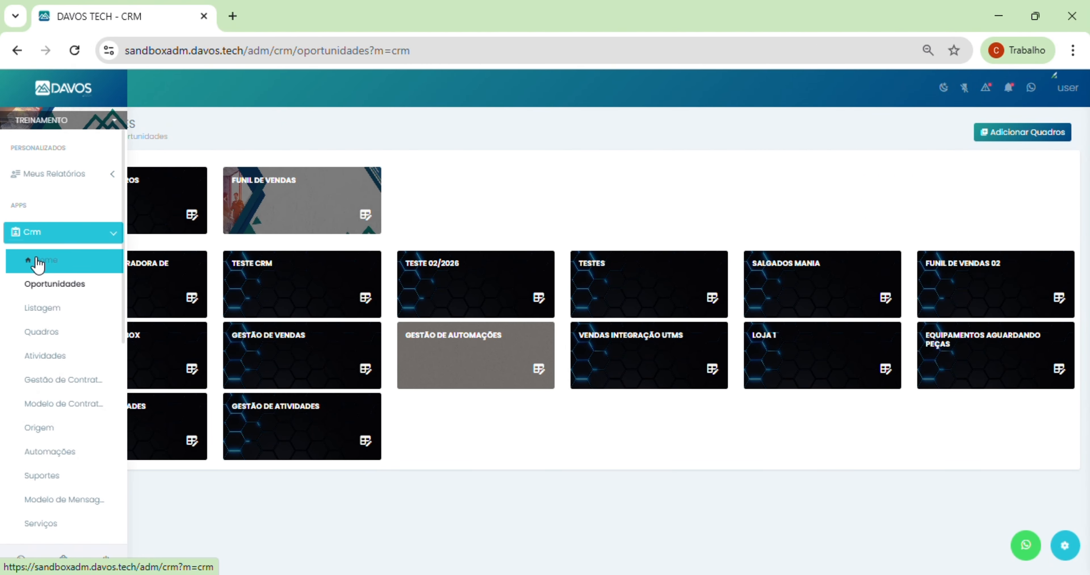
click(61, 341)
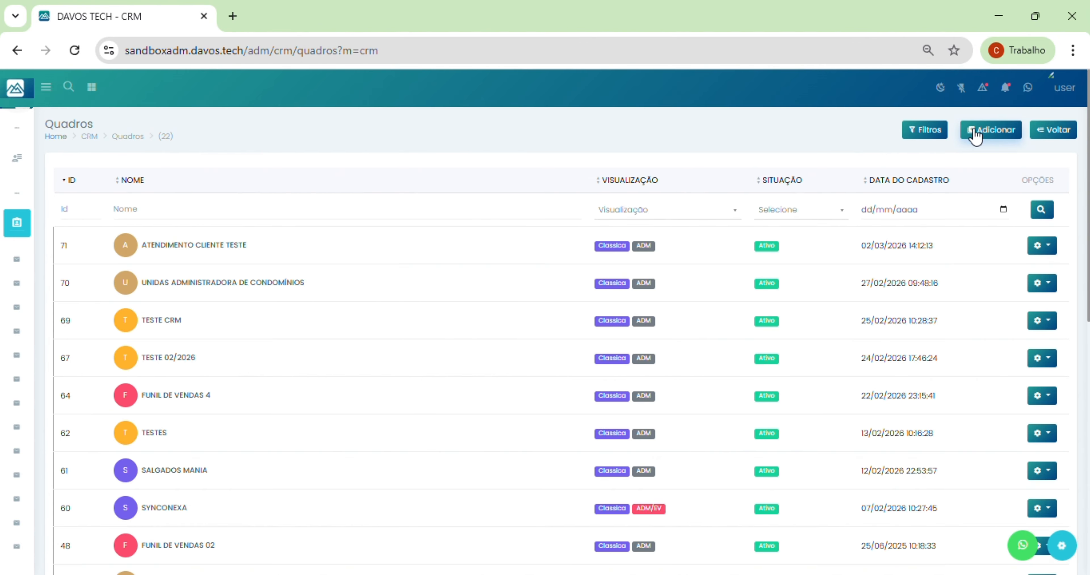
Step: Search 'teste', switch to the TESTE 02/2026 board and open its settings
mouse_move(4, 110)
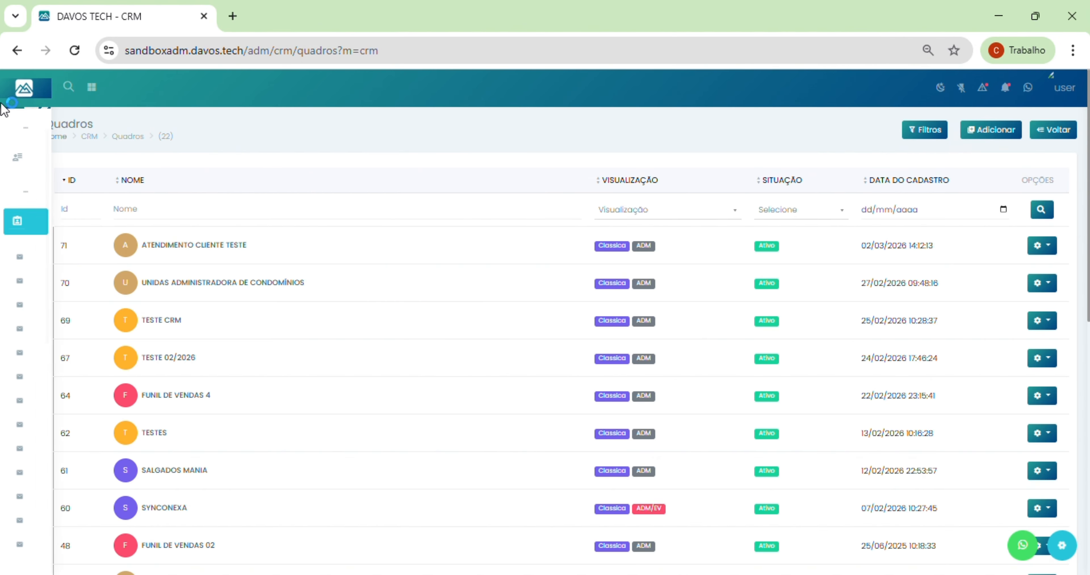
click(19, 91)
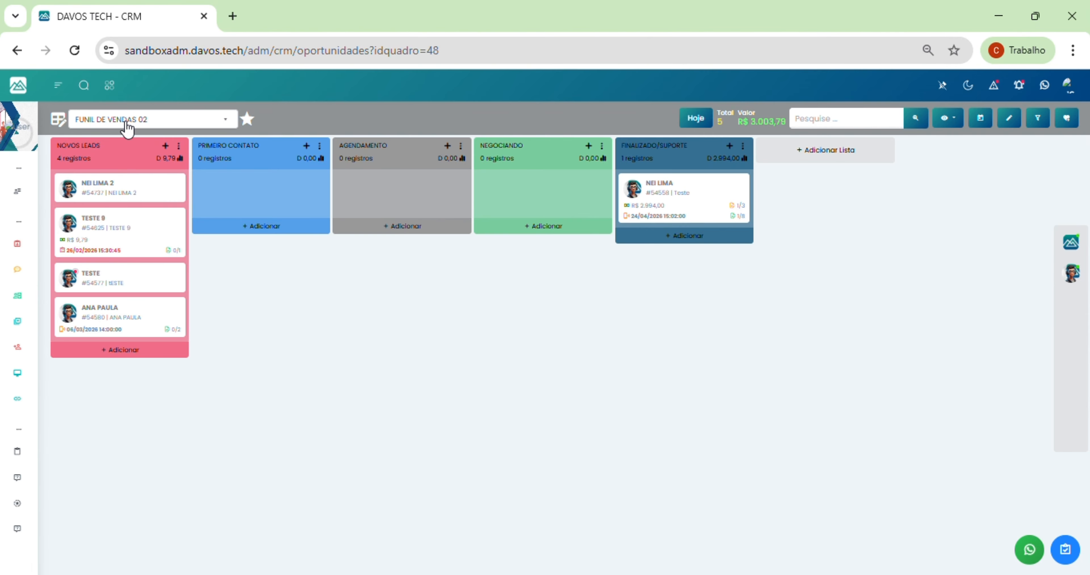
click(126, 122)
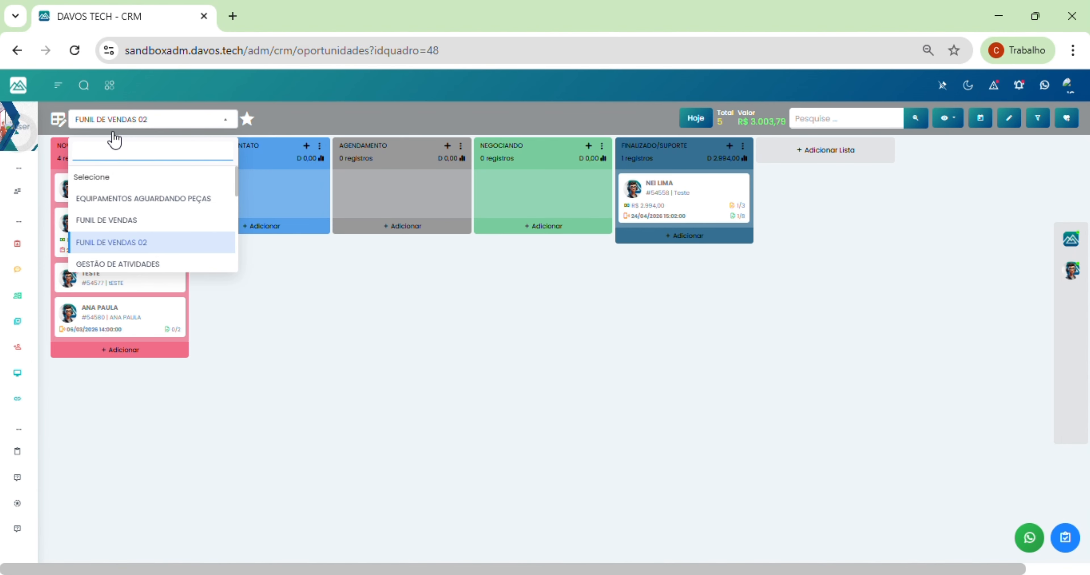
text(teste)
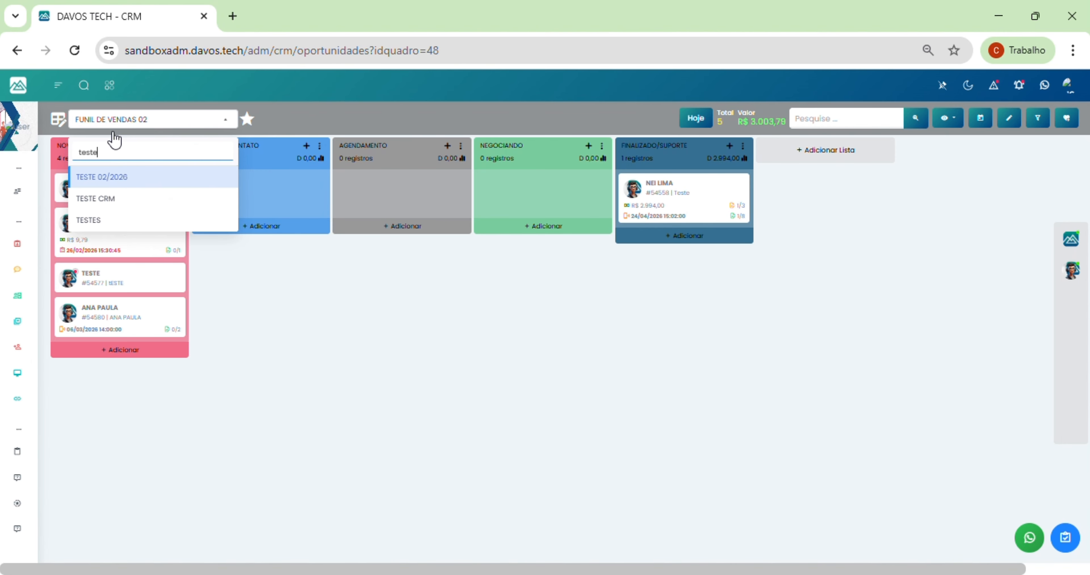
click(114, 178)
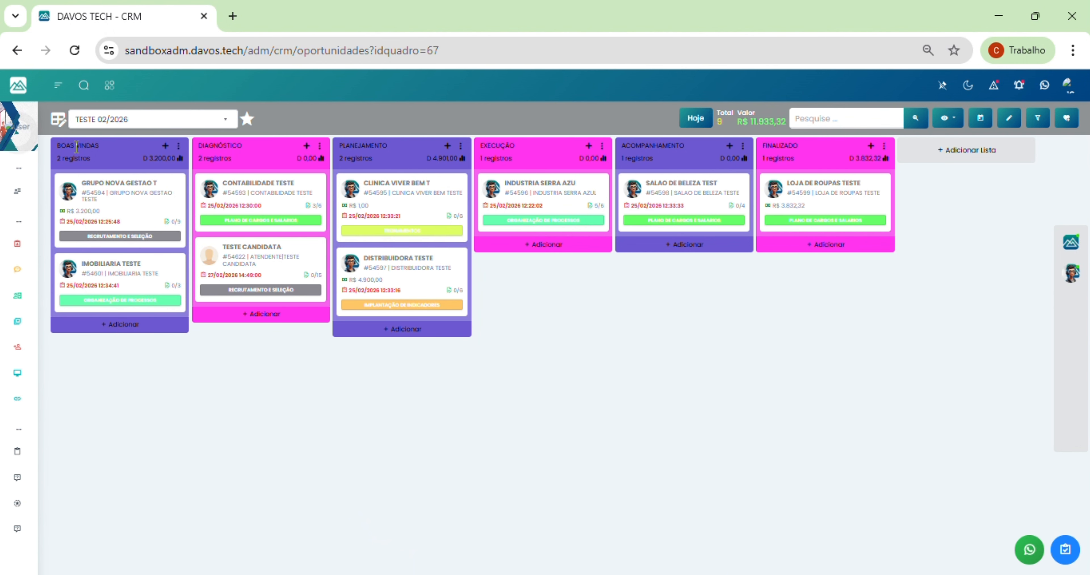
click(59, 119)
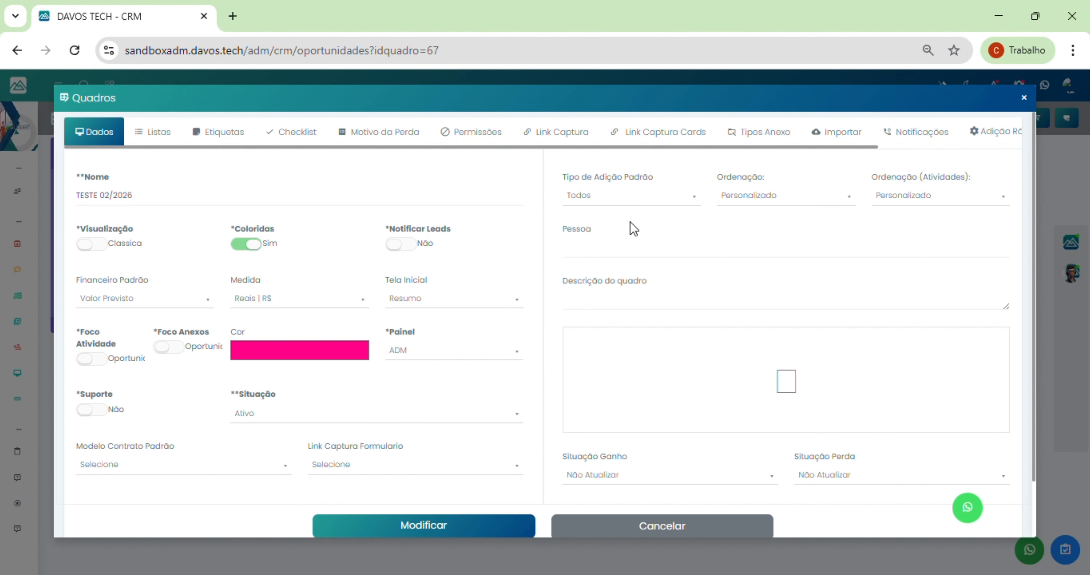
Step: Show the Listas tab with six stages, #314-BOAS VINDAS to #319-FINALIZADO
click(152, 136)
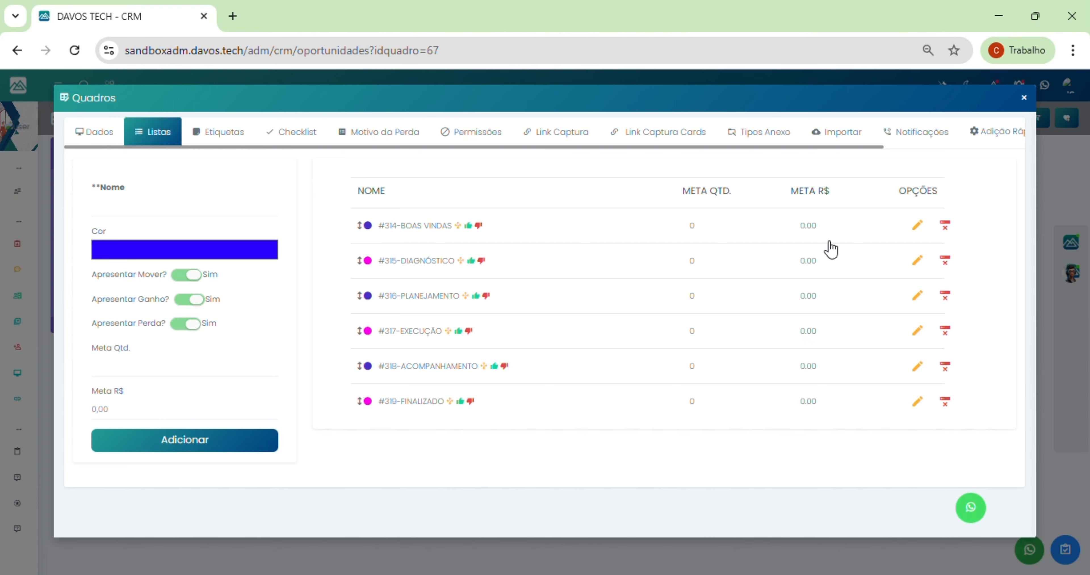
Step: Load the BOAS VINDAS stage for editing, then view the board's five labels
click(916, 225)
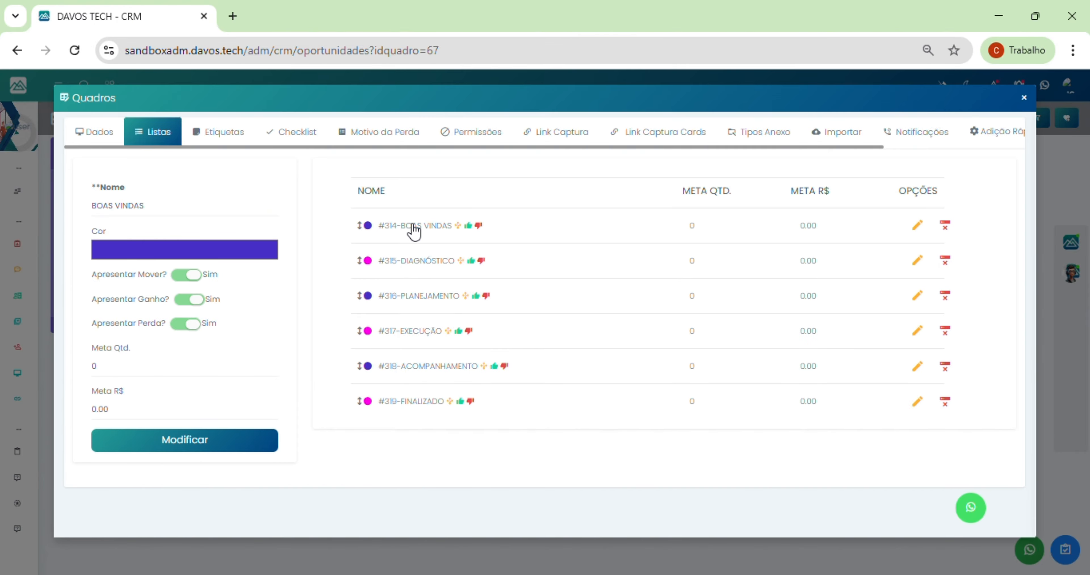
click(224, 136)
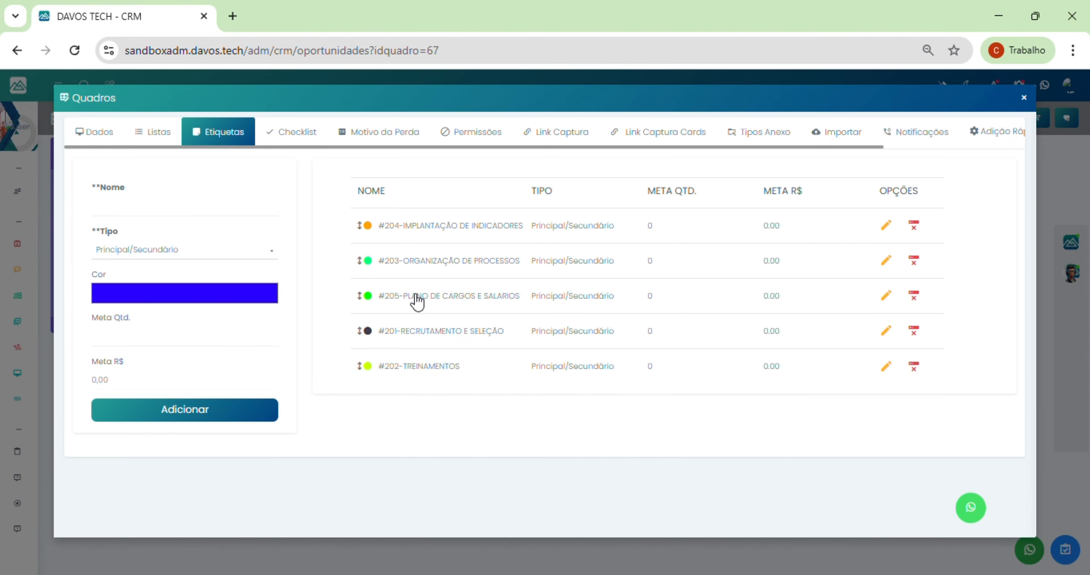
Step: Browse the board's checklist items, then show its seven loss reasons starting with CANCELAMENTO PELO CLIENTE
click(303, 136)
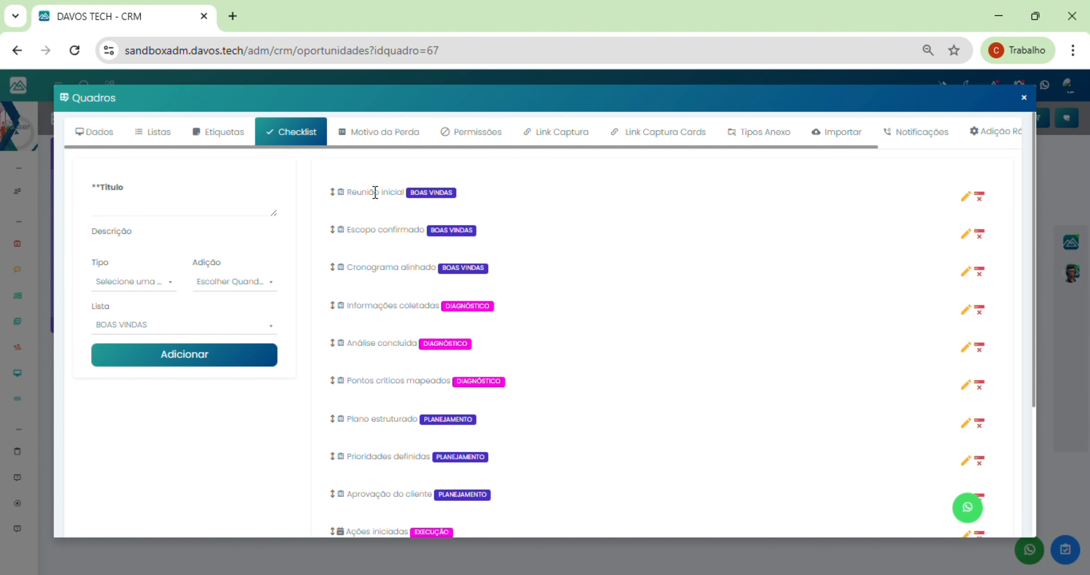
mouse_move(375, 192)
mouse_down()
mouse_move(390, 195)
mouse_move(375, 187)
mouse_up()
scroll(482, 377, down, 4)
scroll(483, 372, up, 4)
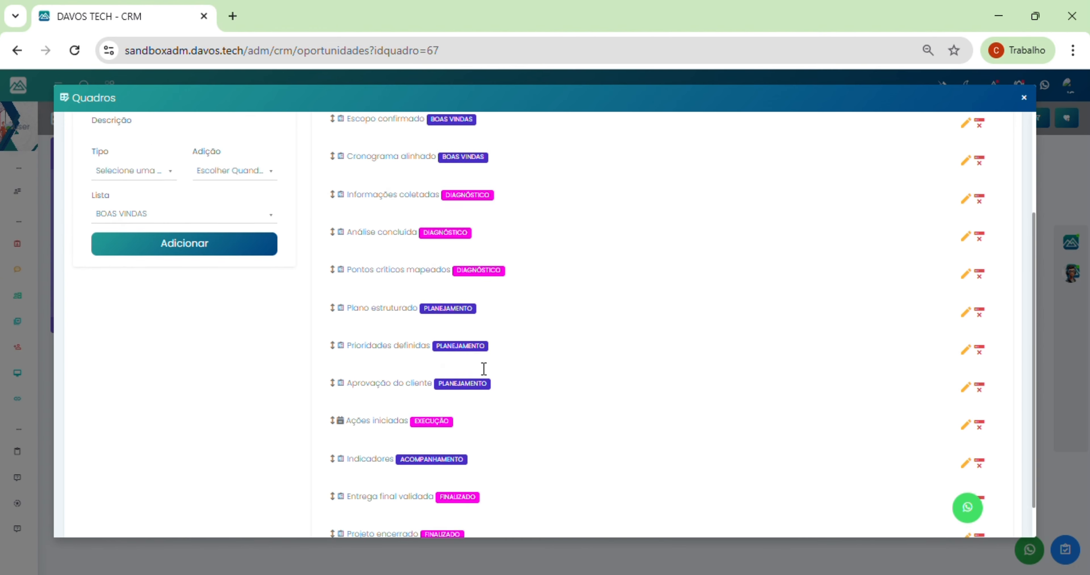
click(377, 141)
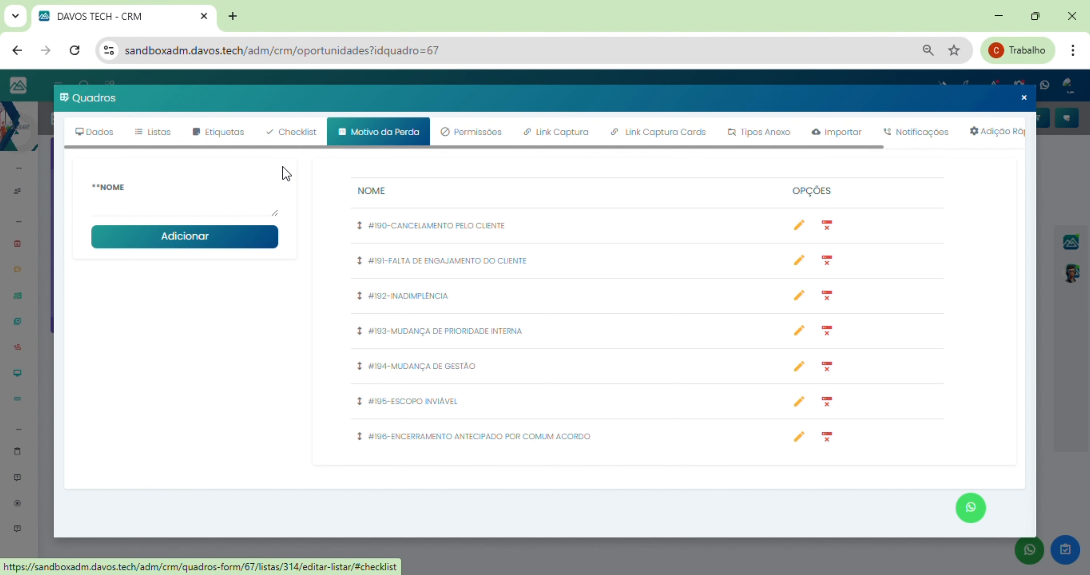
Step: Check the board's permissions, then show its two capture links, including TESTE 2 CAPTURA in BOAS VINDAS
click(481, 134)
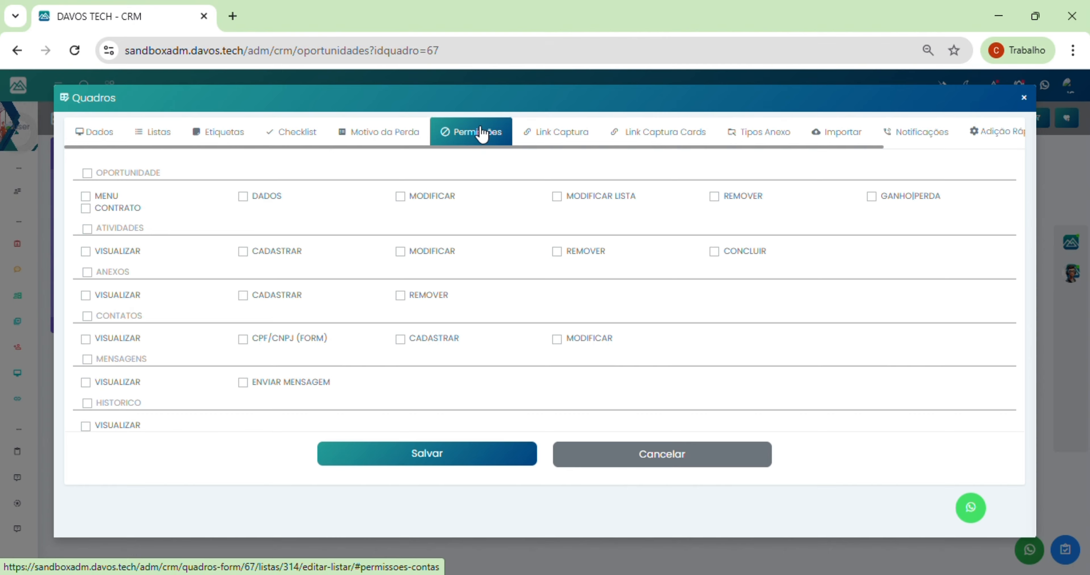
click(555, 140)
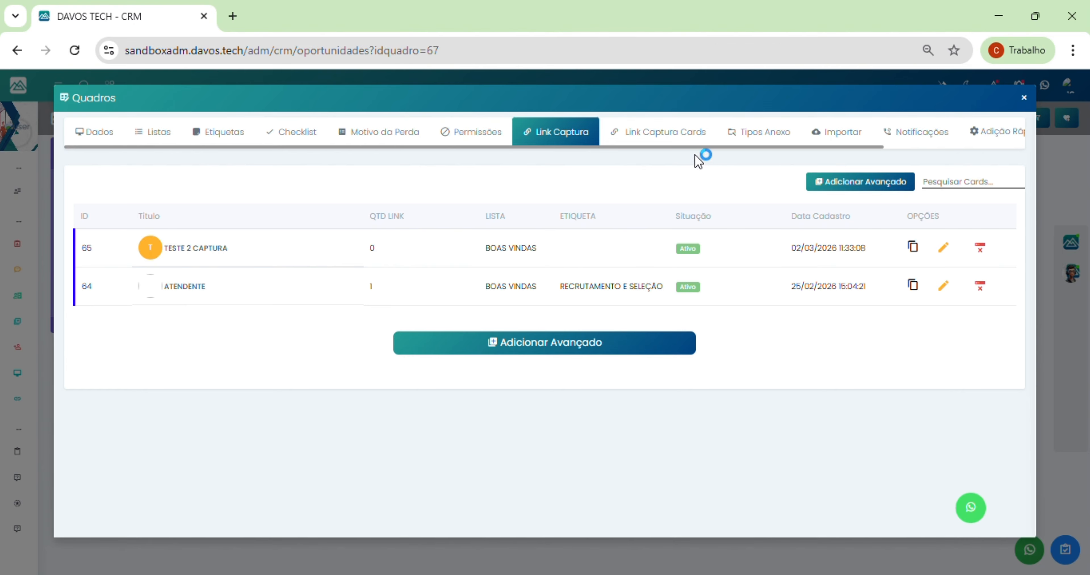
Step: Step through capture-link cards, attachment types and import settings to the notifications, with alerts set to Sim
click(661, 138)
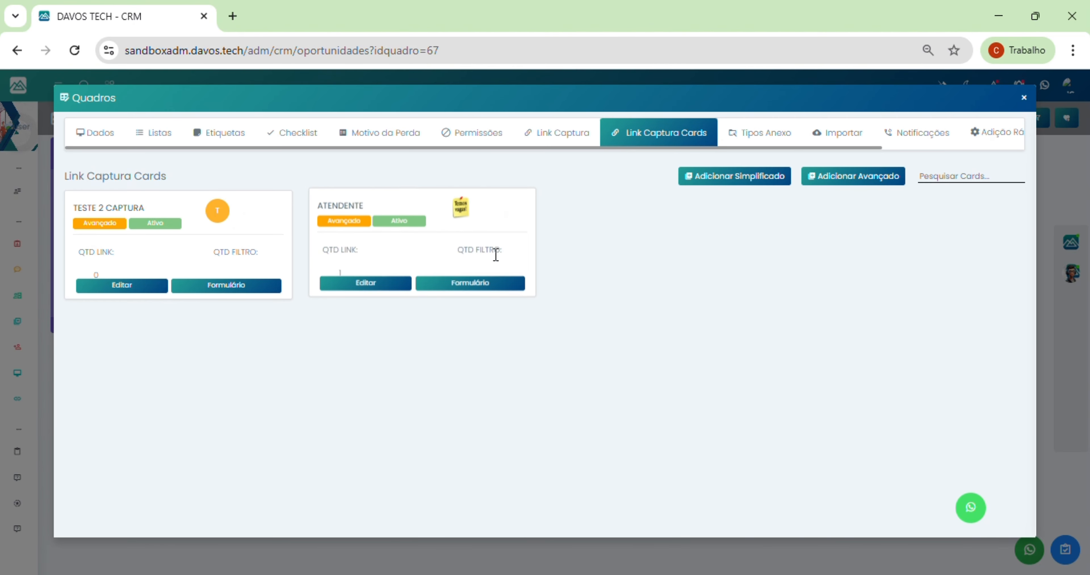
click(764, 138)
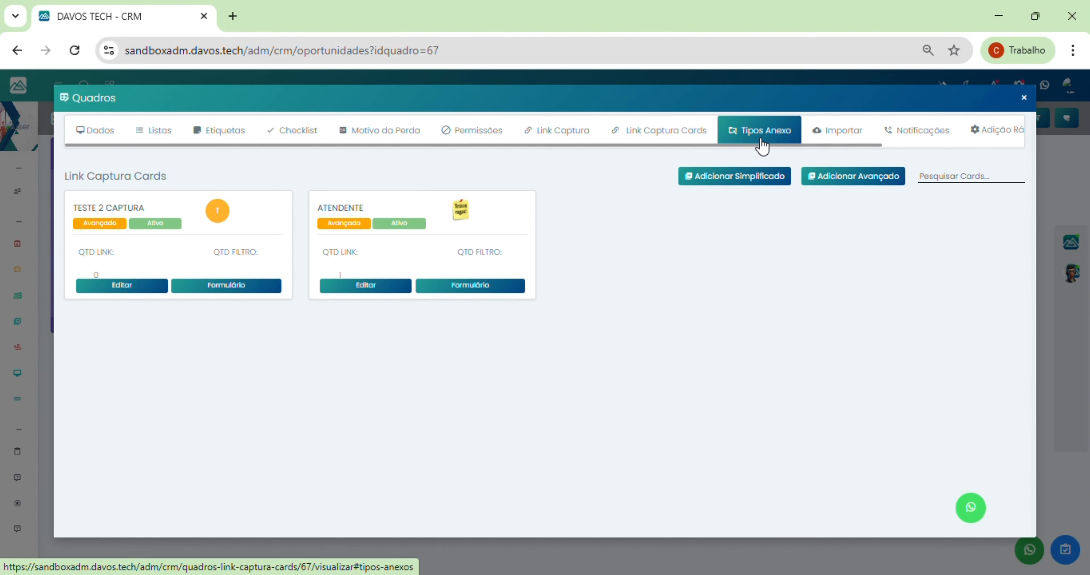
click(845, 144)
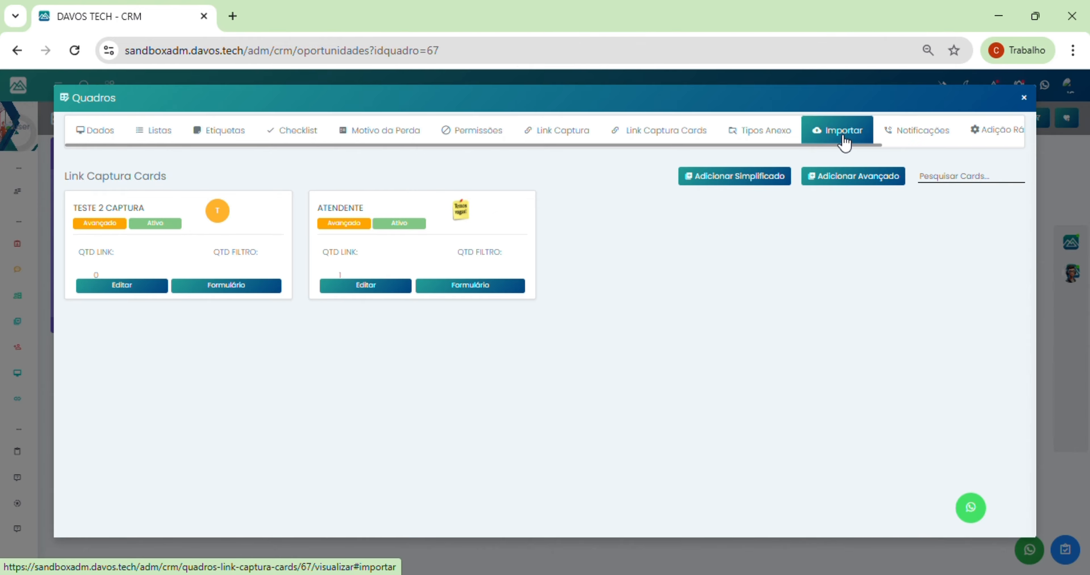
click(926, 131)
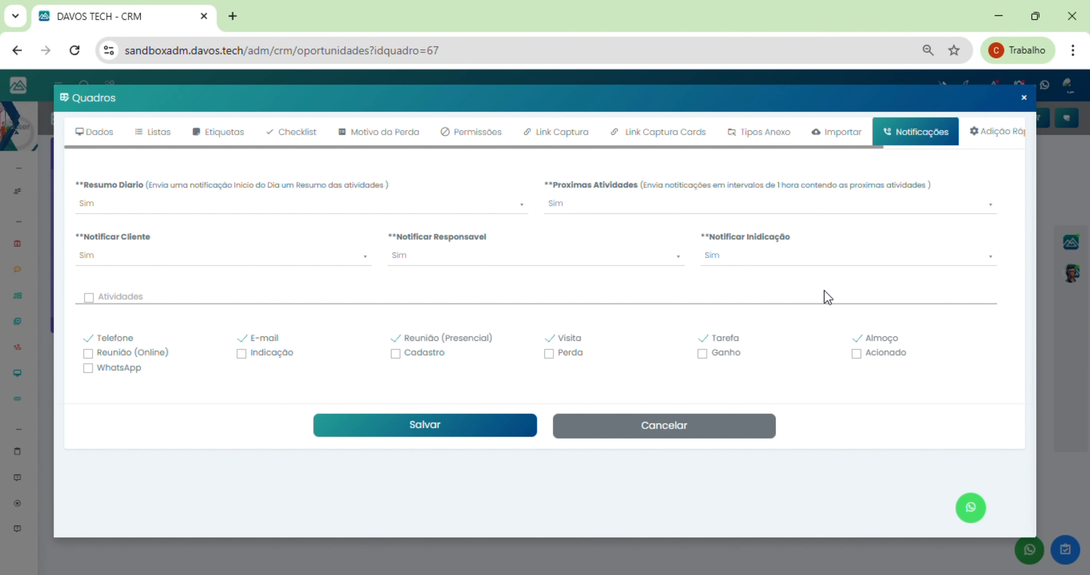
Step: Check the quick-add settings, then show the Usuários tab listing the board's one assigned user
click(985, 138)
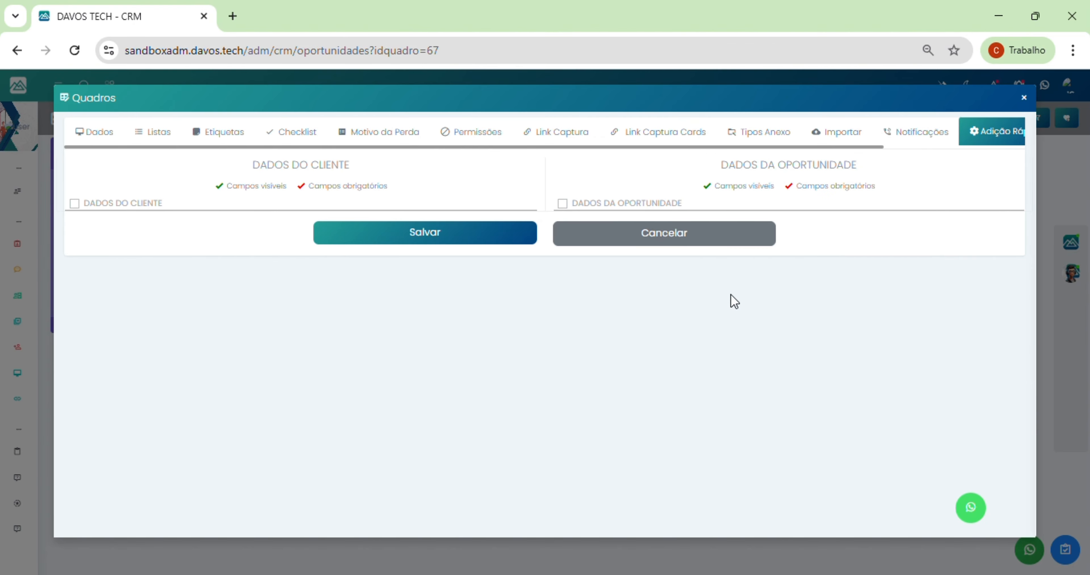
drag(728, 150, 968, 148)
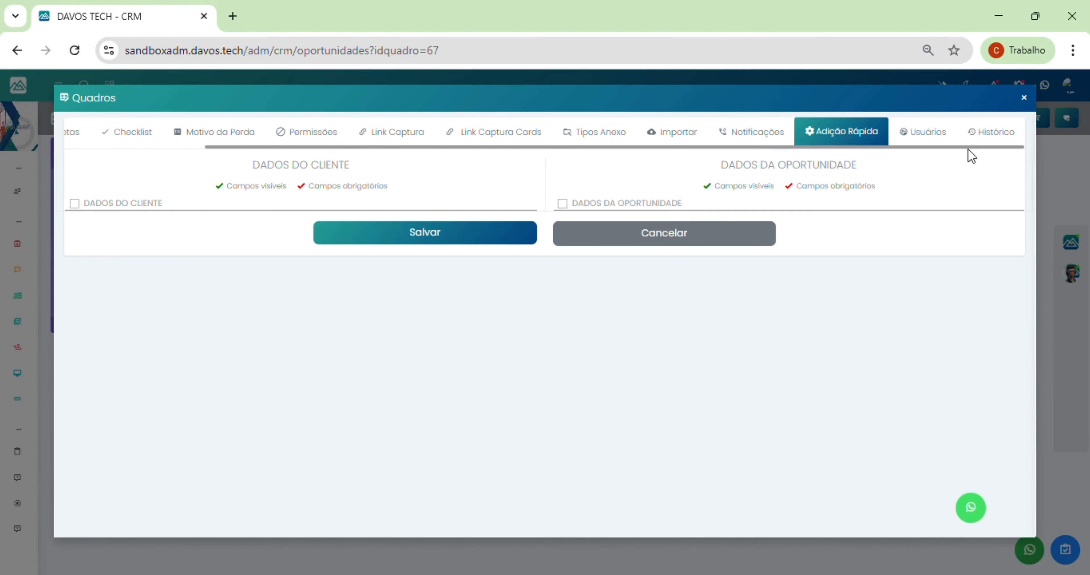
click(937, 138)
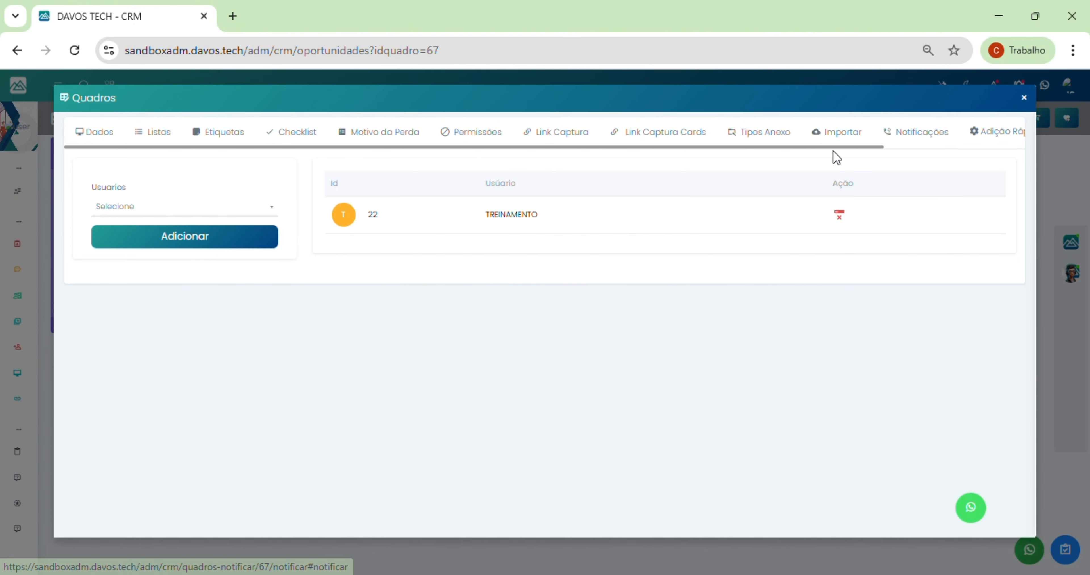
drag(830, 147, 1009, 160)
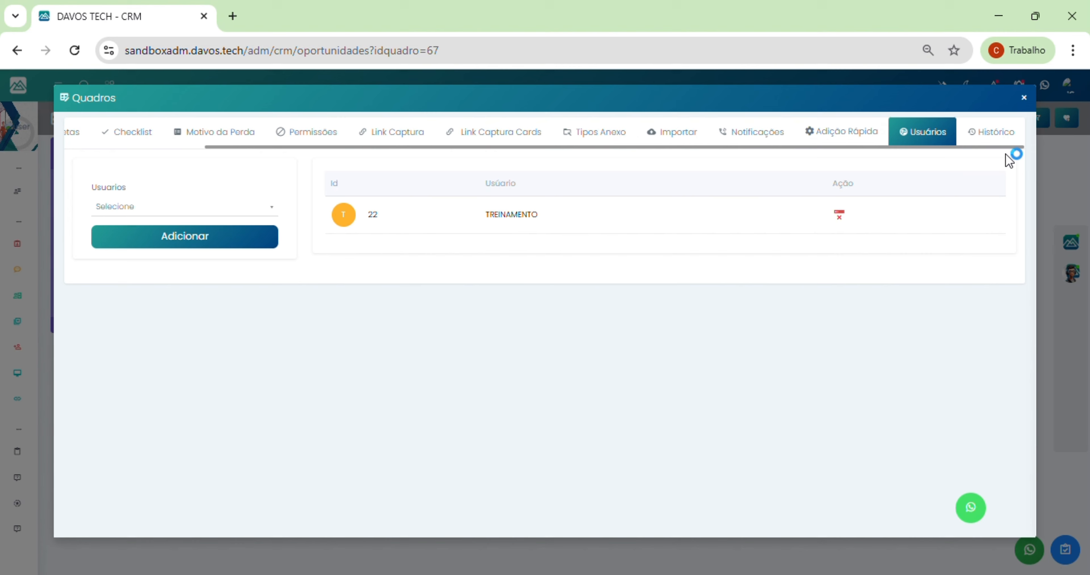
click(992, 135)
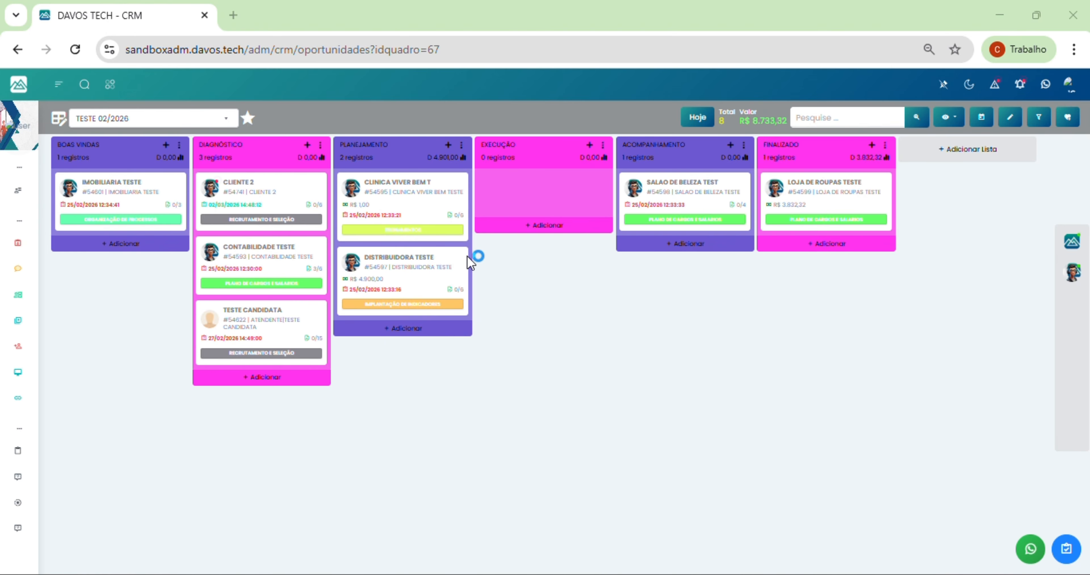
Step: Start a new lead and enter PADARIA TESTE as the client
click(296, 382)
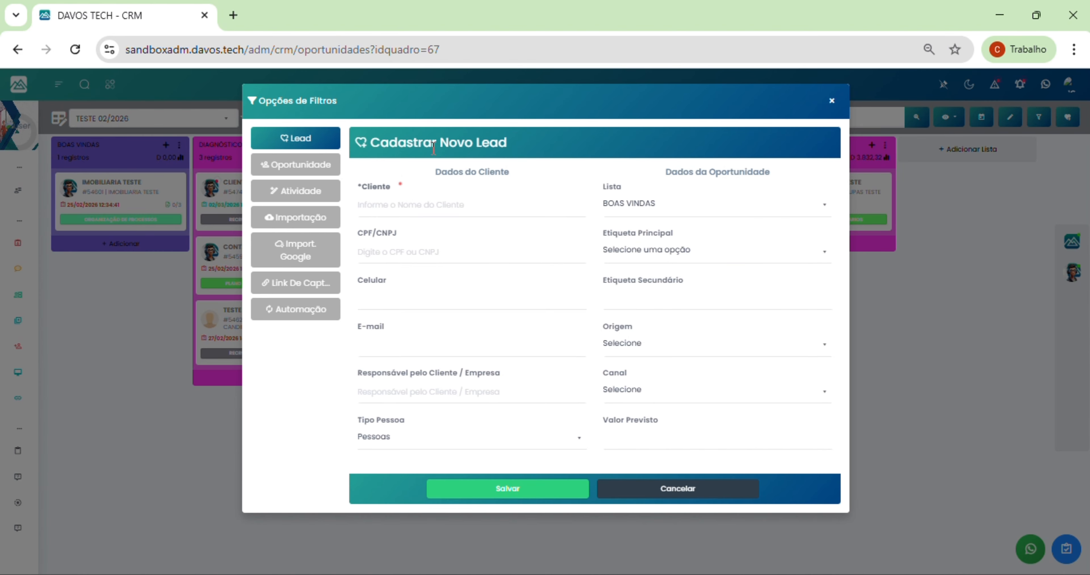
click(465, 211)
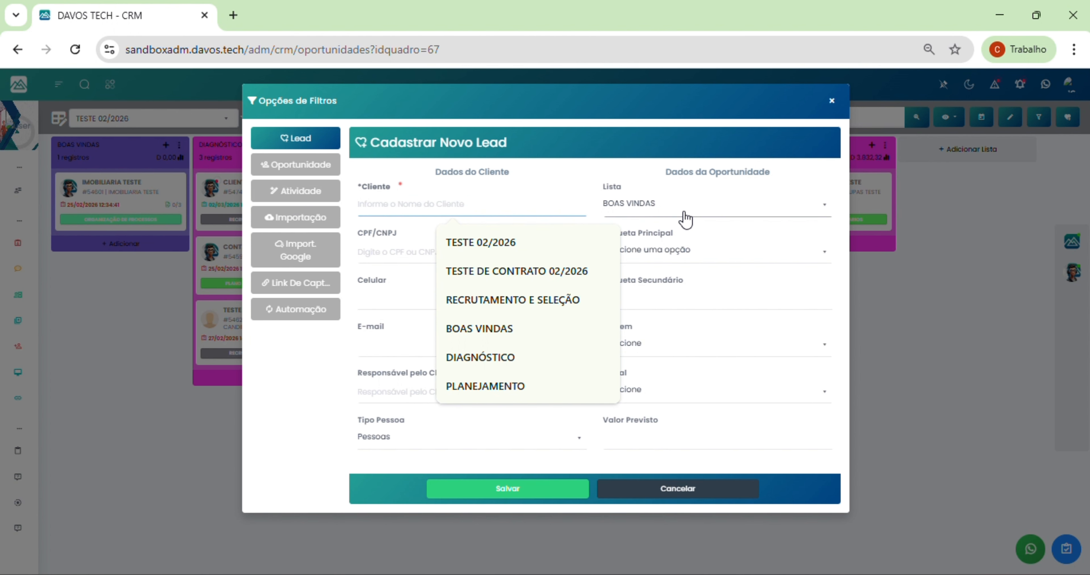
click(629, 210)
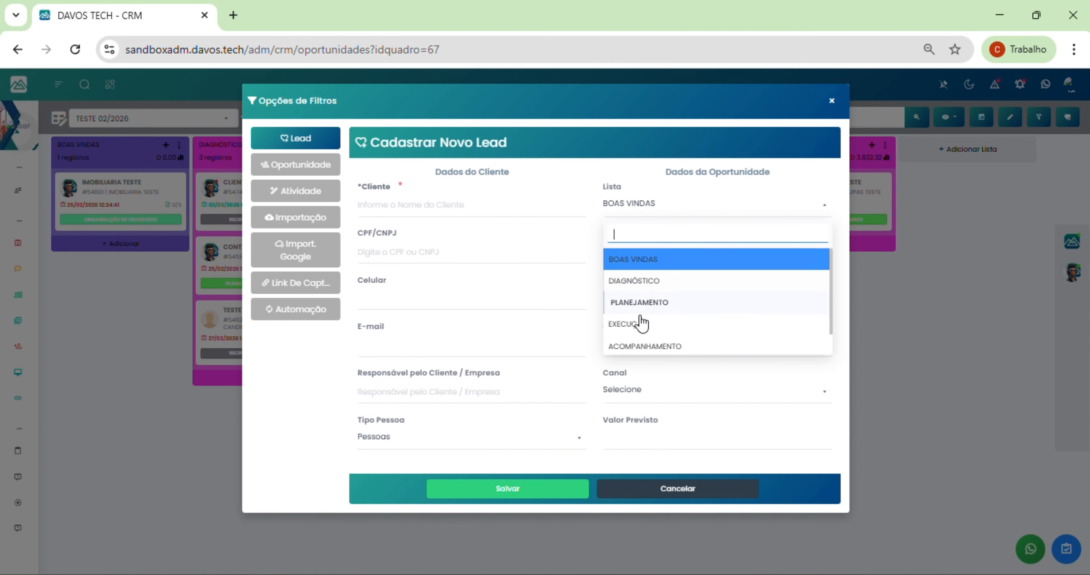
click(382, 205)
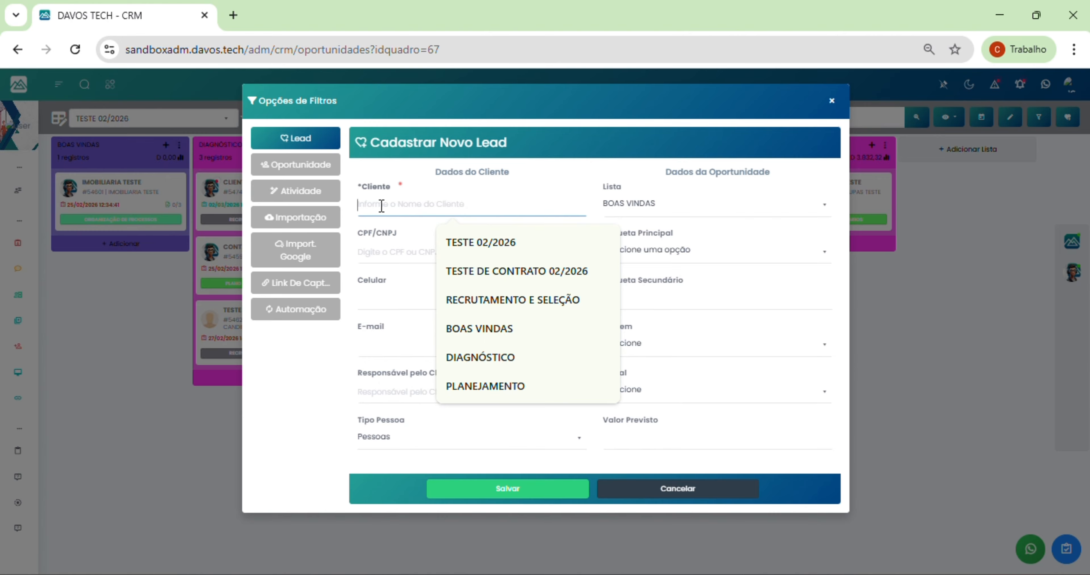
text(PADARIA)
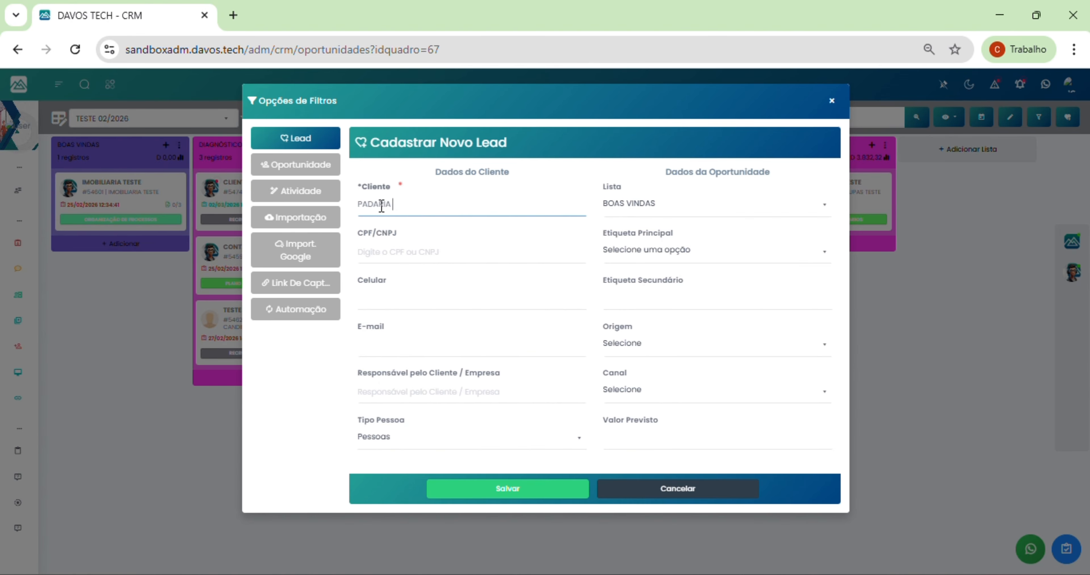
text( TESTE)
Step: Keep list BOAS VINDAS, set main tag RECRUTAMENTO E SELEÇÃO and origin SITE
click(656, 207)
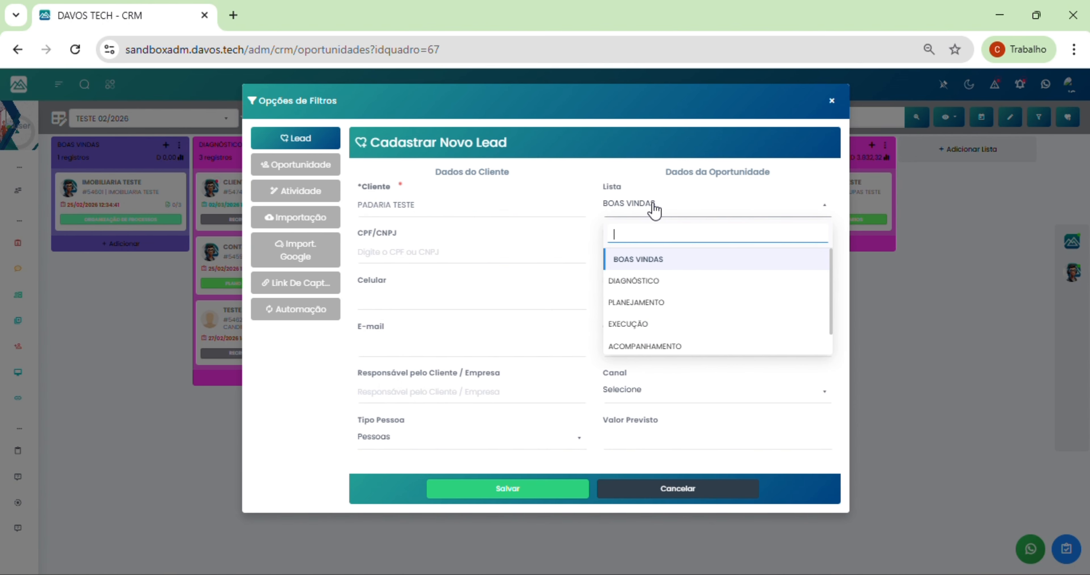
click(638, 209)
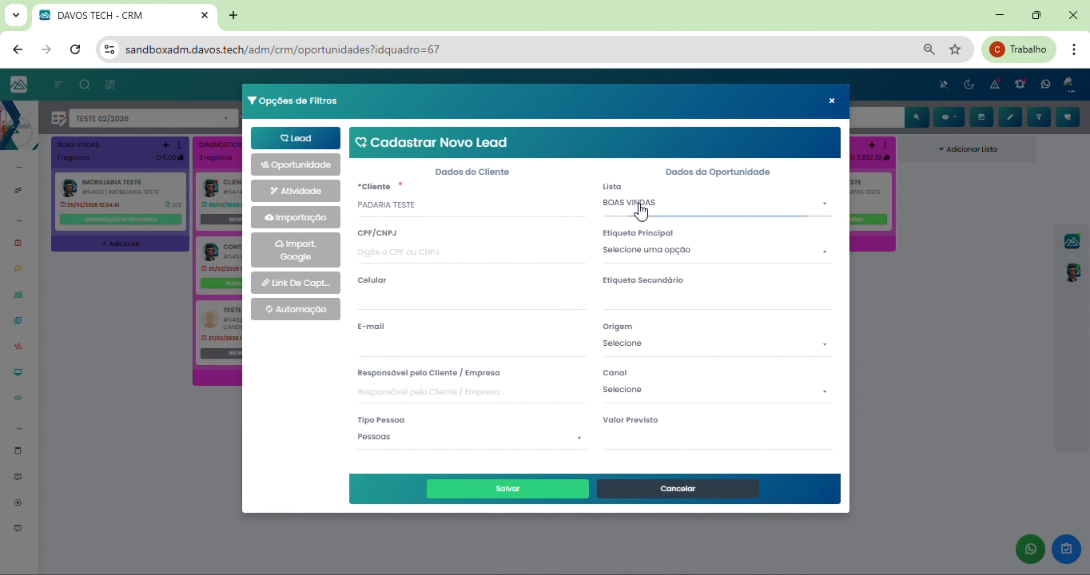
click(650, 253)
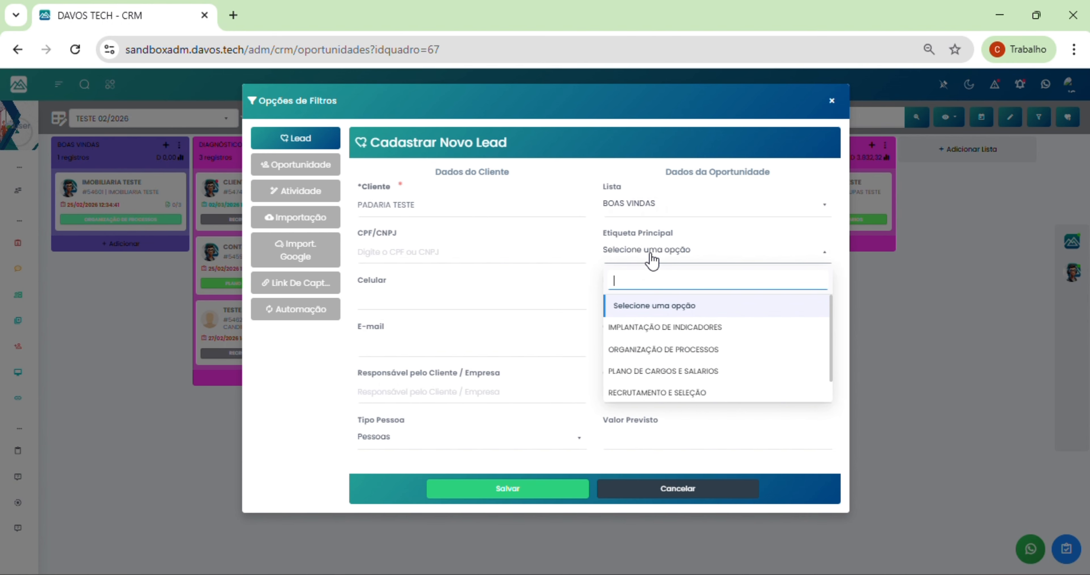
click(653, 393)
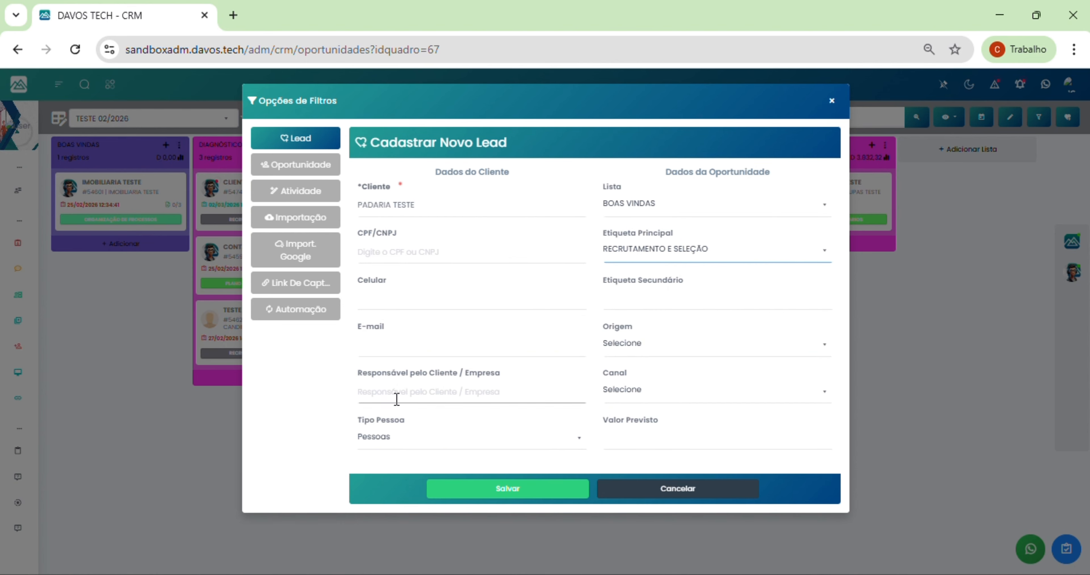
click(378, 440)
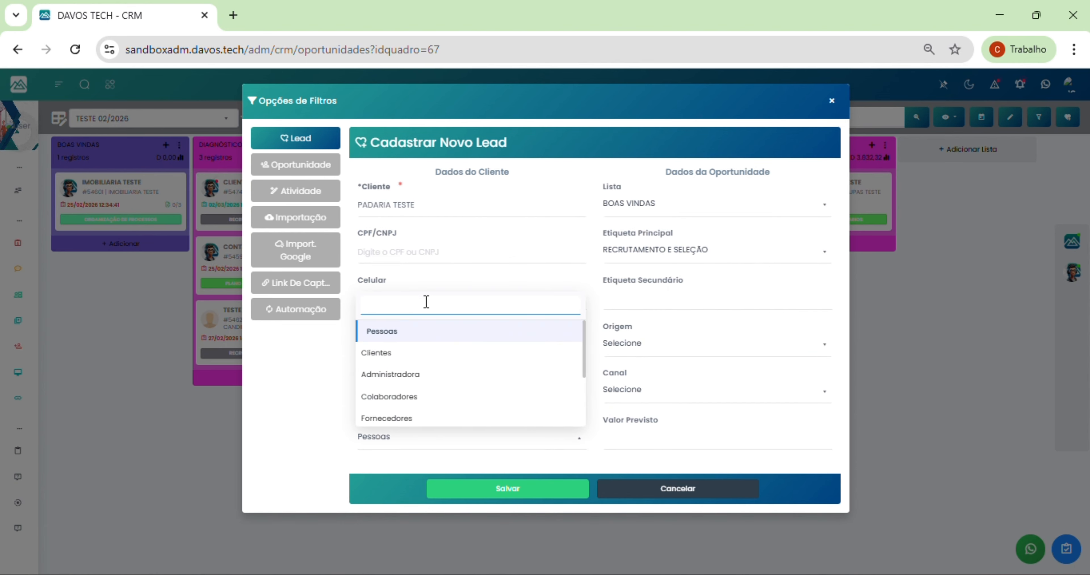
click(295, 400)
click(648, 346)
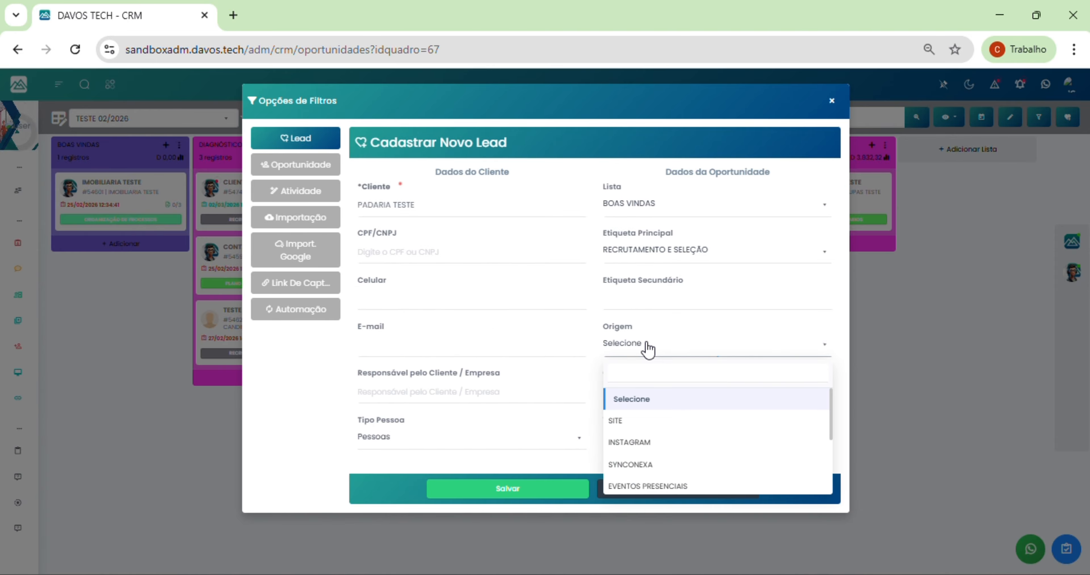
click(629, 423)
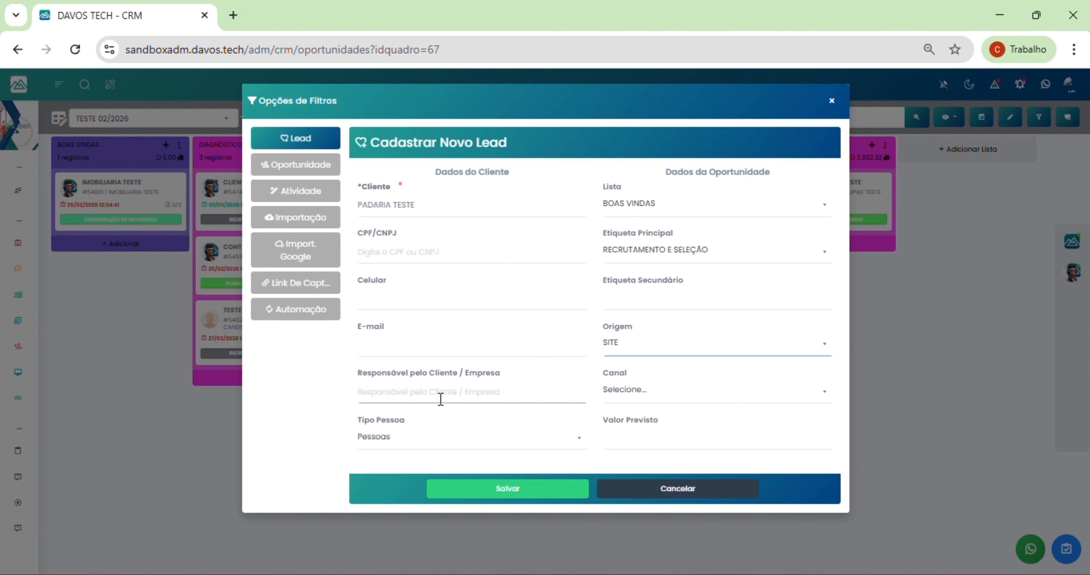
Step: Save the PADARIA TESTE lead and acknowledge the success message
click(490, 490)
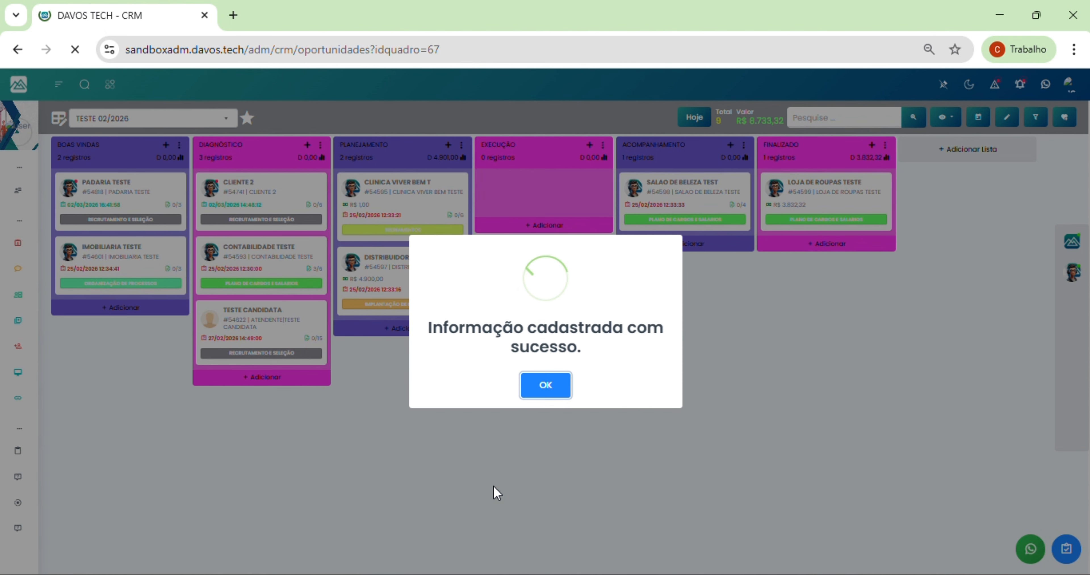
click(545, 385)
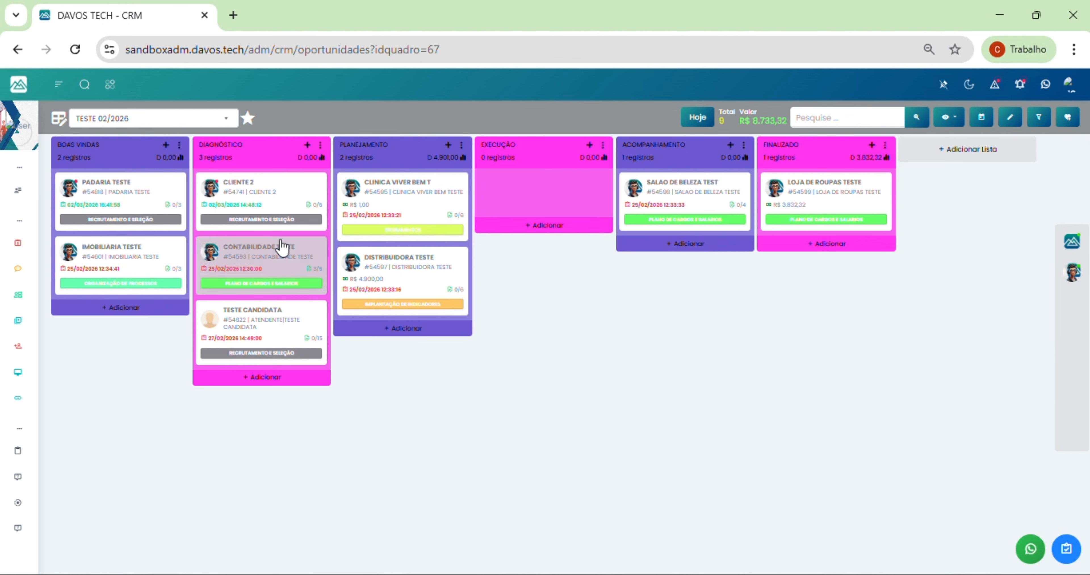
Step: Open the Opções de Filtros dialog at its Importação panel accepting .XLS, .XLT or .XLSX files
click(1068, 118)
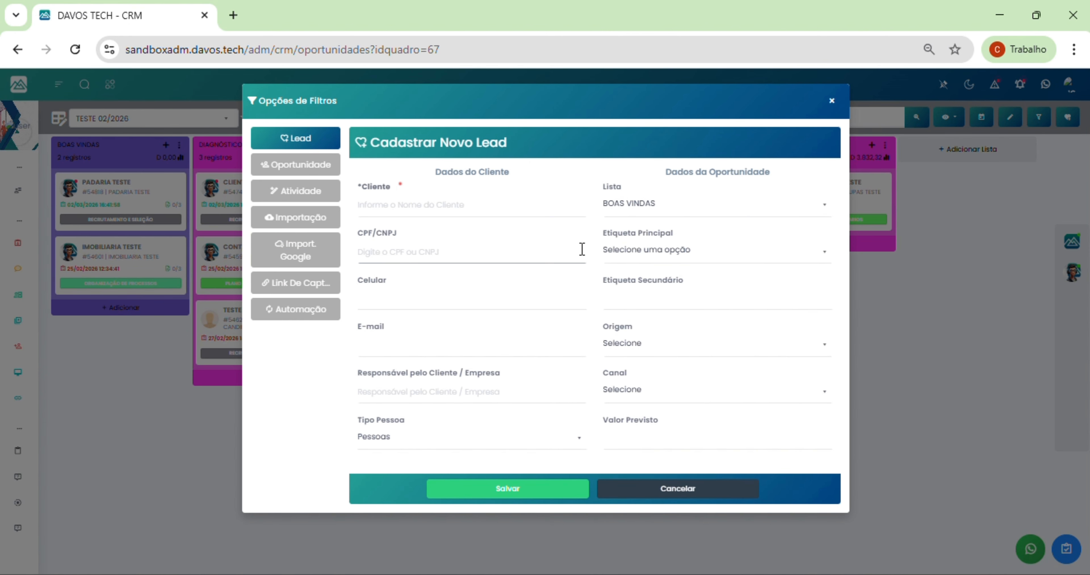
click(322, 222)
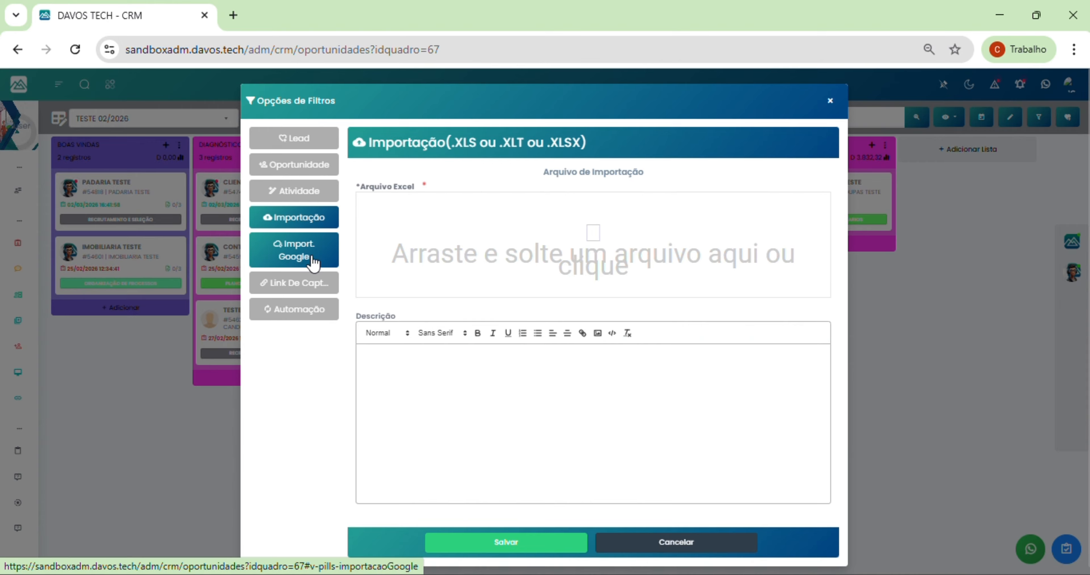
Step: Open the Importação Teste spreadsheet from the Downloads folder in Excel
mouse_move(457, 567)
click(432, 527)
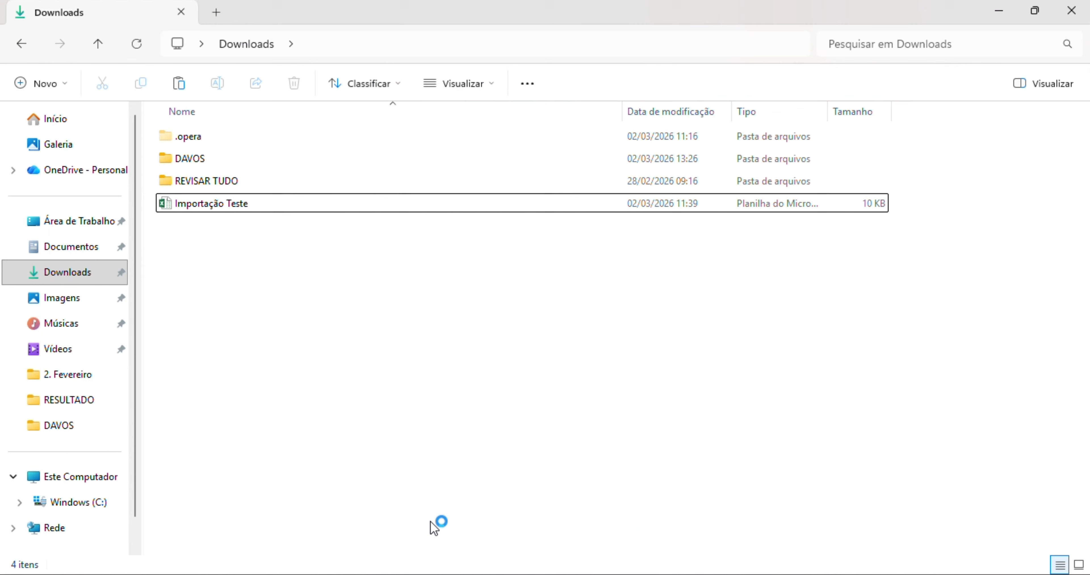
click(242, 211)
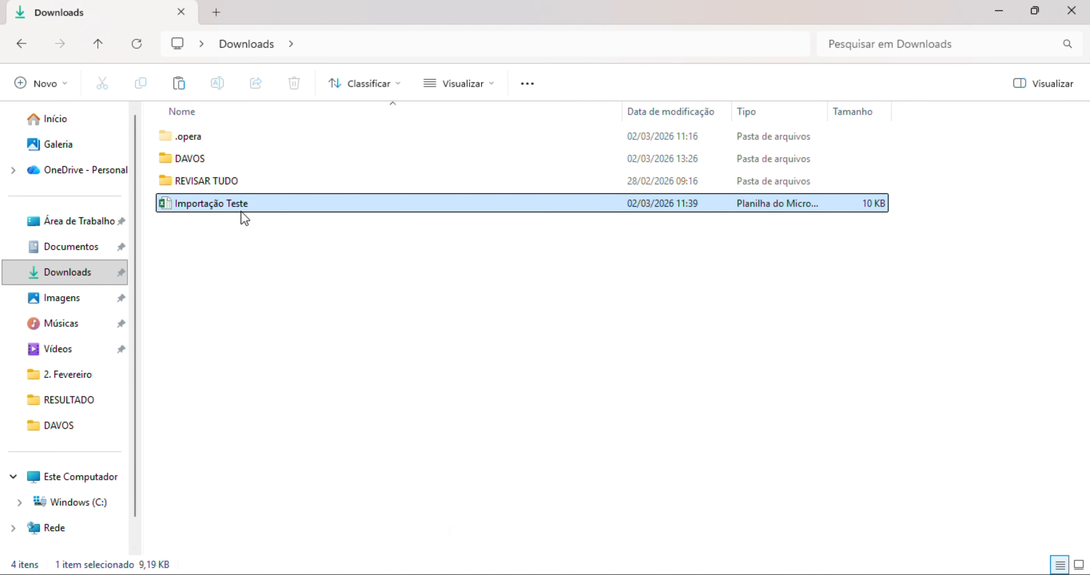
double_click(242, 211)
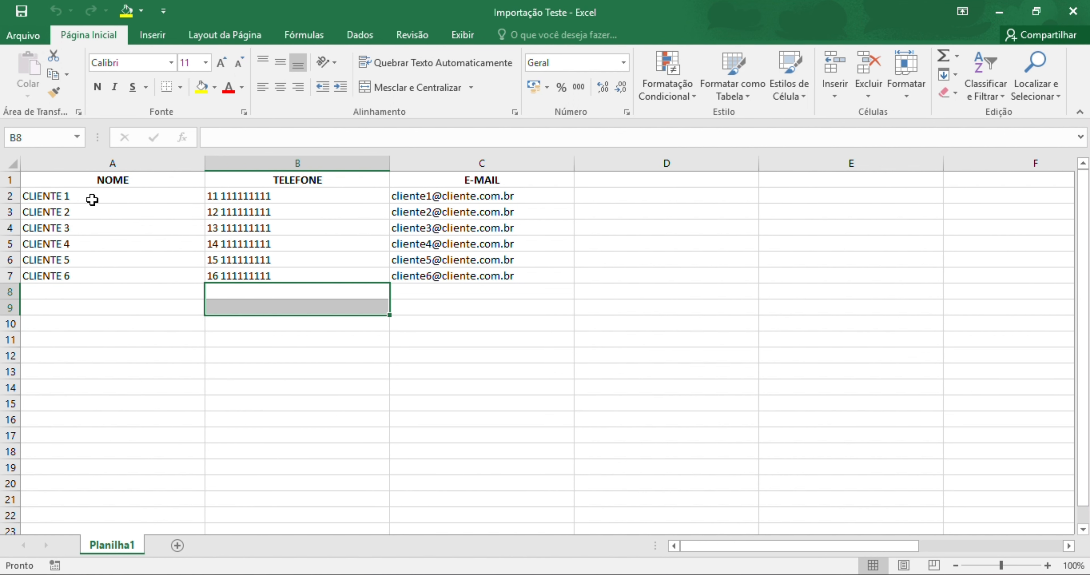
Step: Review the six client rows (NOME, TELEFONE, E-MAIL) in A2:C7, close Excel, and return to the CRM
drag(92, 200, 474, 277)
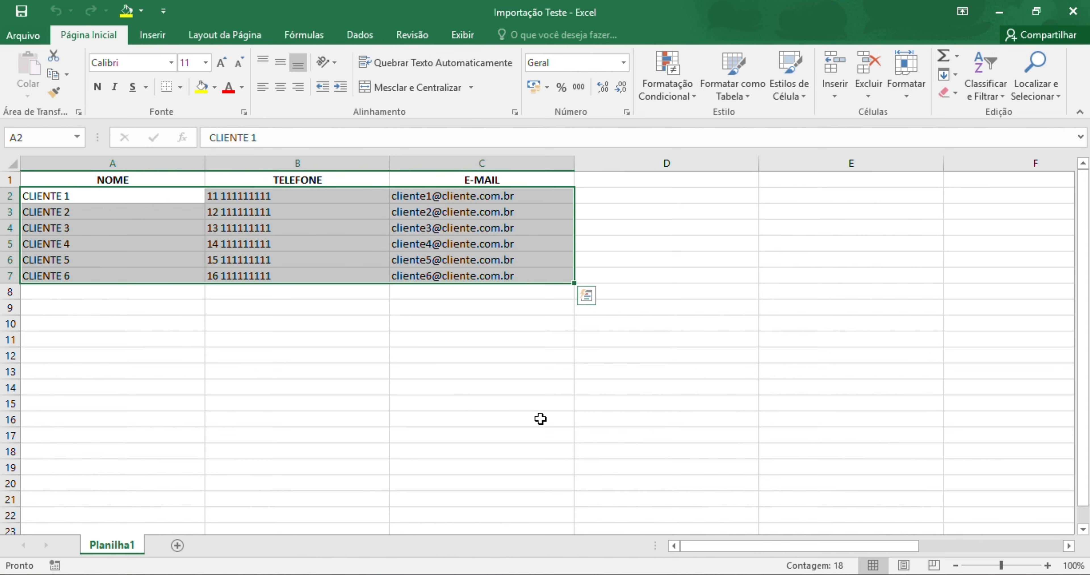
click(1073, 11)
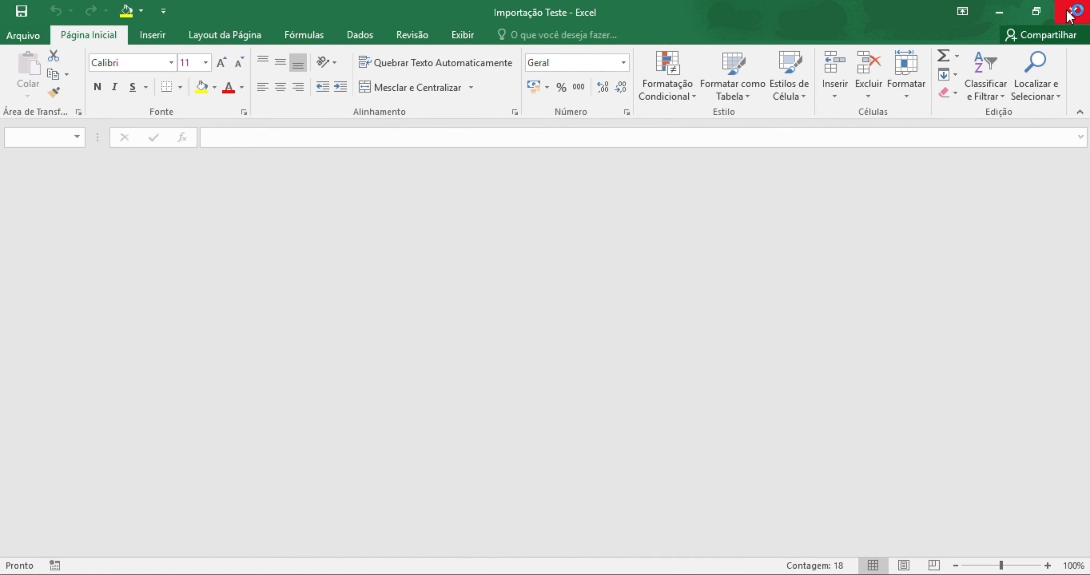
click(999, 11)
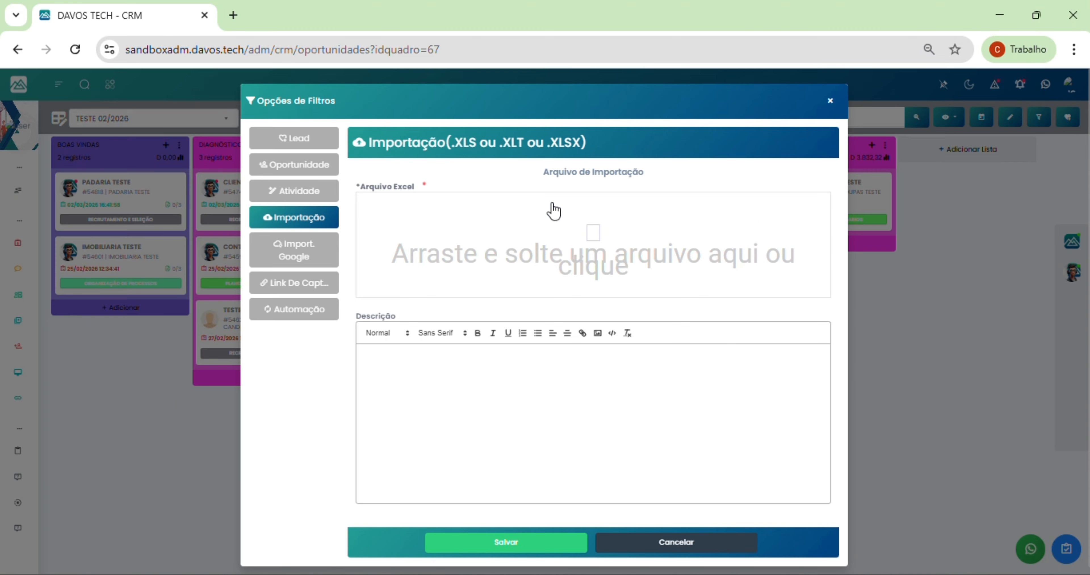
Step: Attach Importação Teste to the import form and submit it
click(581, 243)
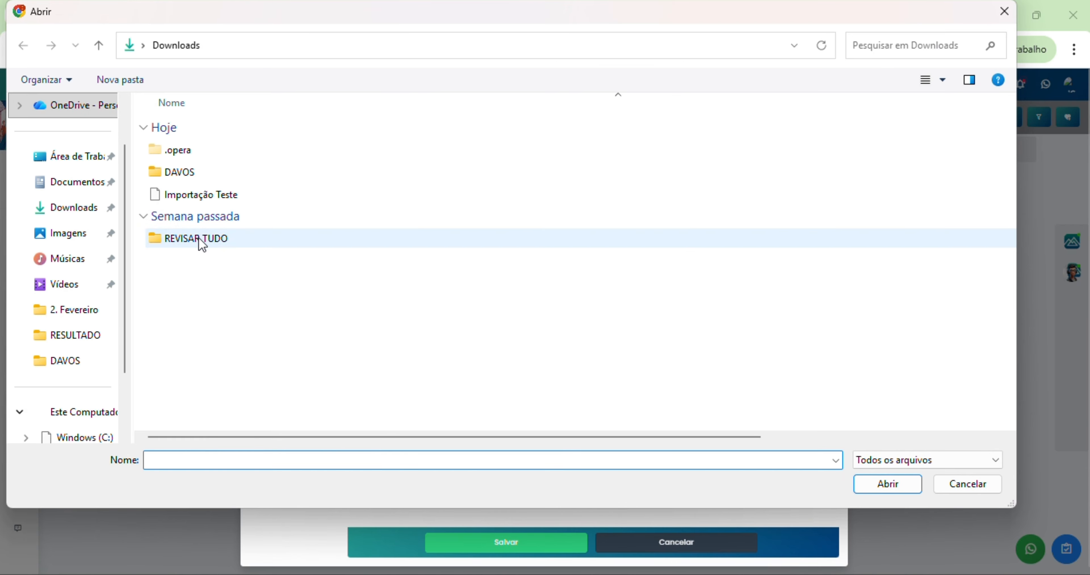
double_click(199, 195)
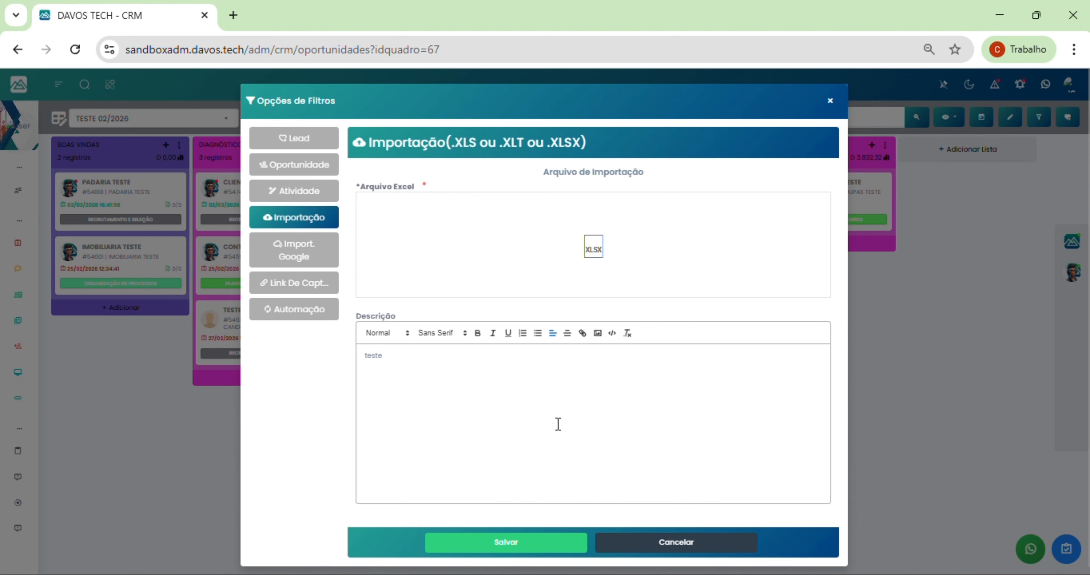
click(549, 543)
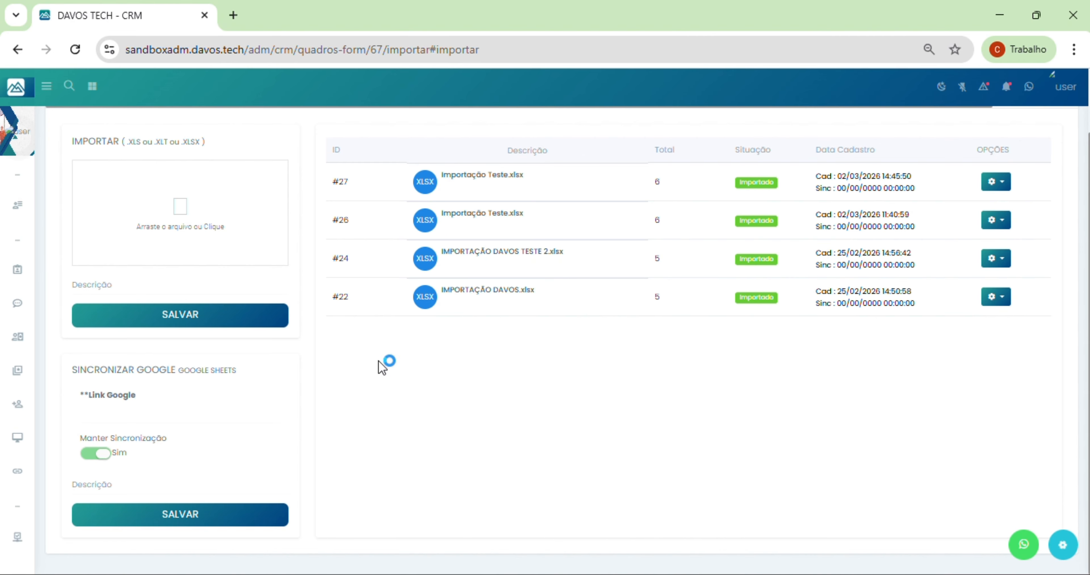
Step: Upload Importação Teste.xlsx again as import #28 and confirm the success message
click(181, 216)
double_click(207, 198)
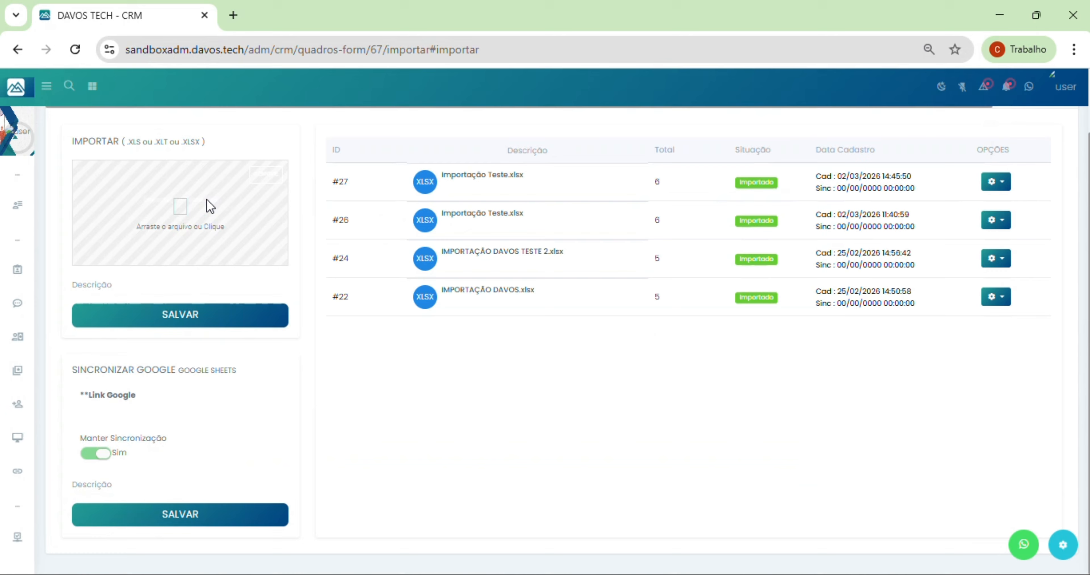
click(215, 326)
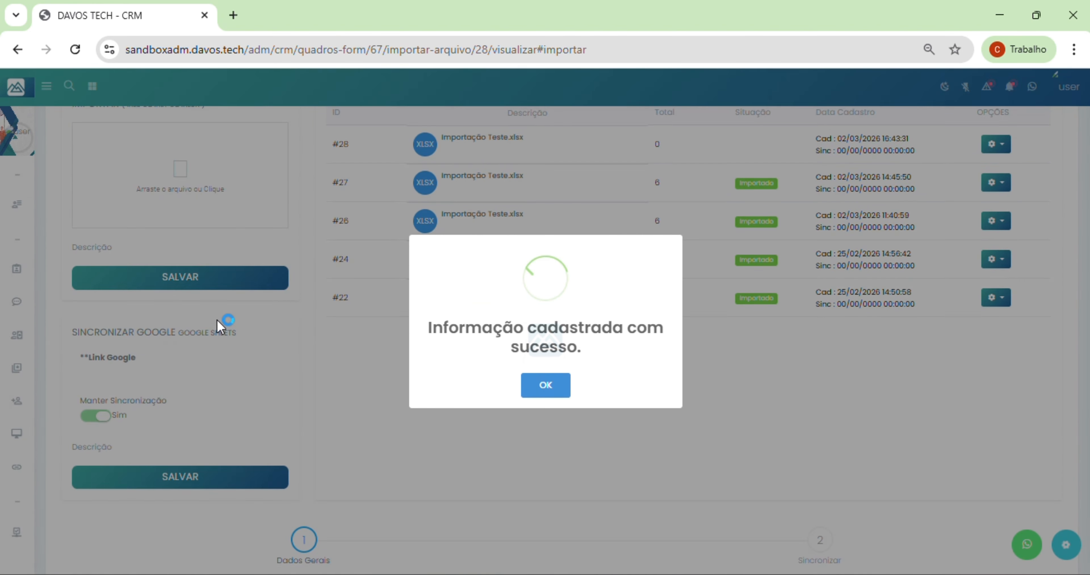
click(559, 390)
scroll(556, 264, up, 3)
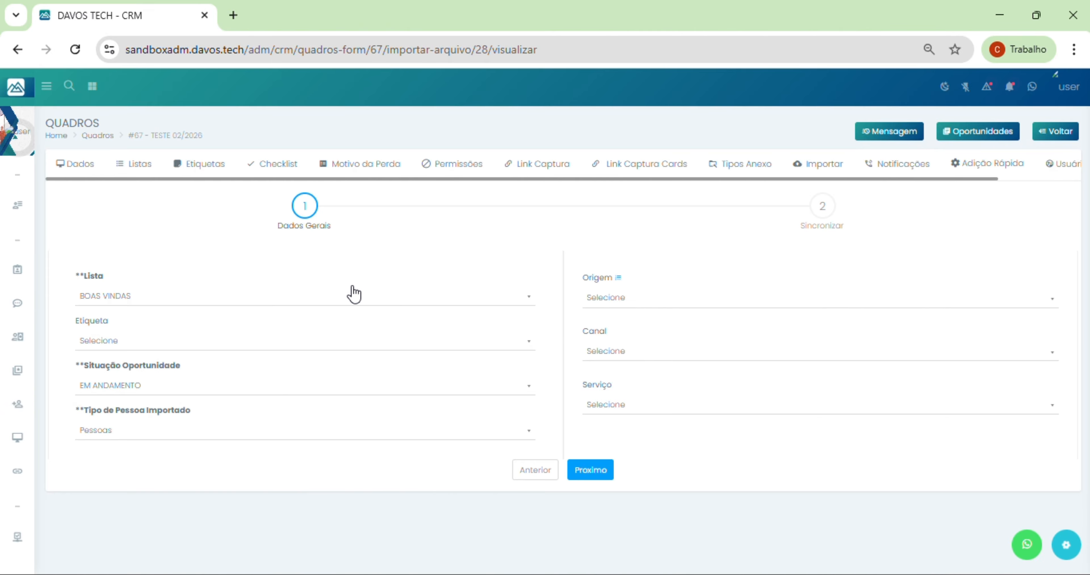
Step: Put the imported records in list EXECUÇÃO with the tag PLANO DE CARGOS E SALARIOS
click(127, 301)
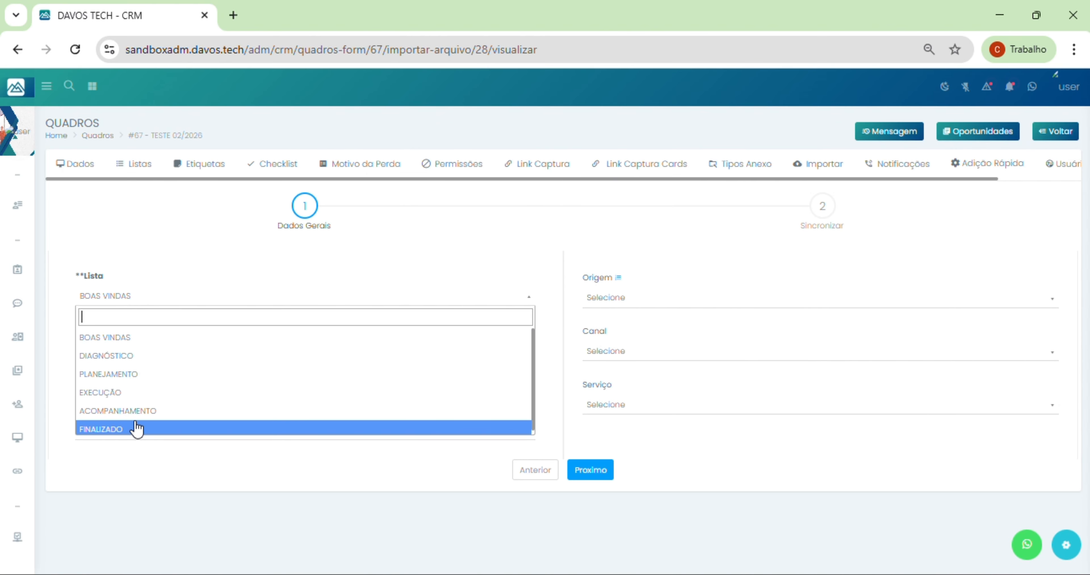
click(127, 394)
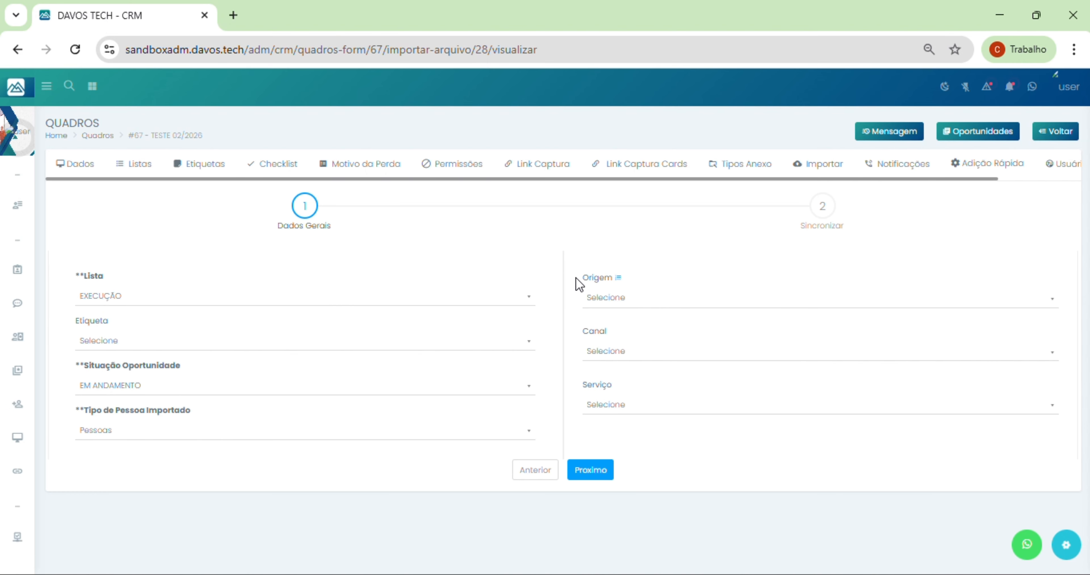
click(172, 346)
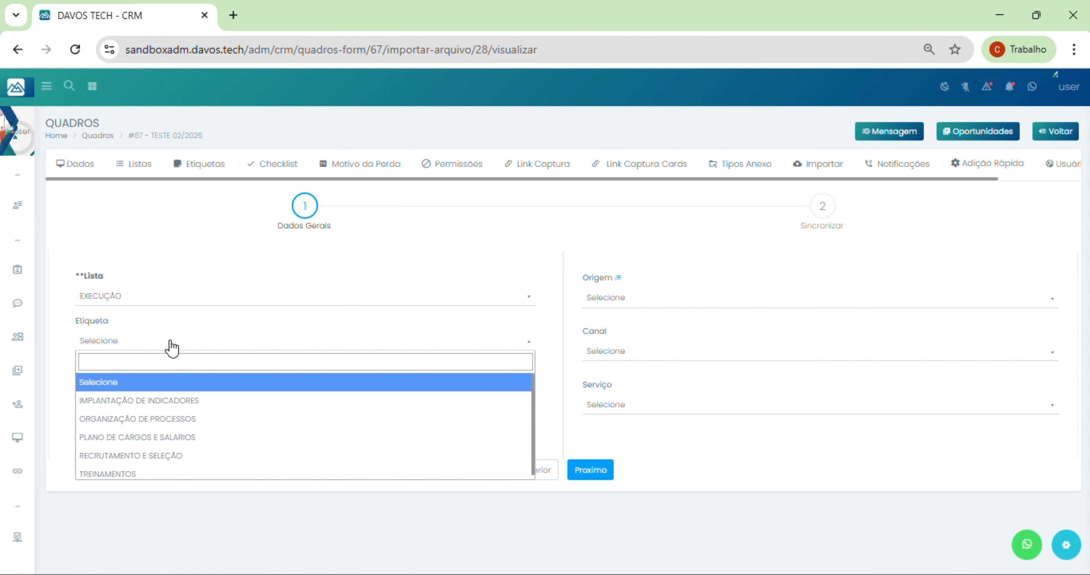
click(149, 456)
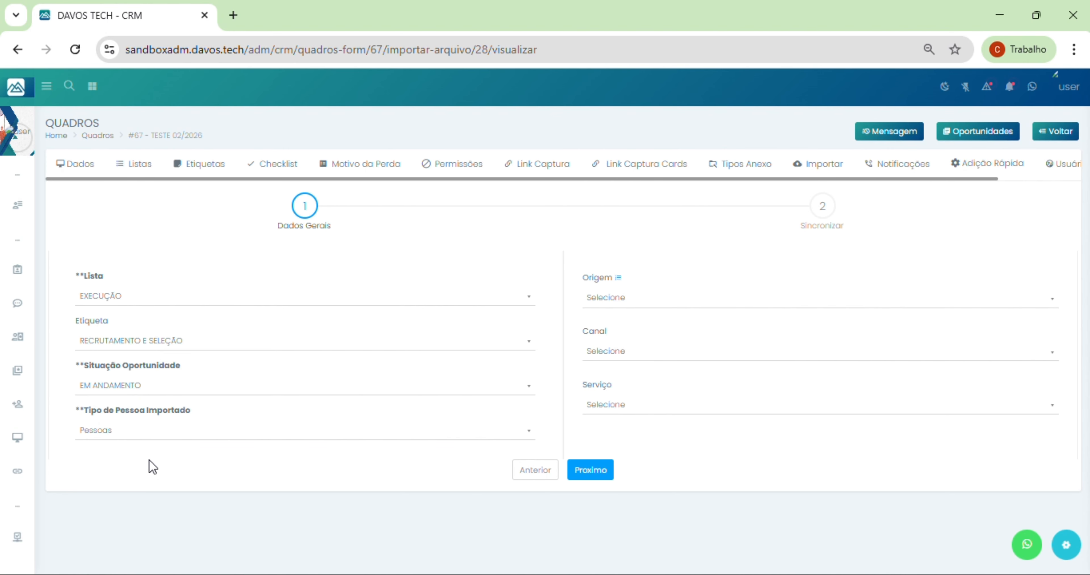
click(152, 344)
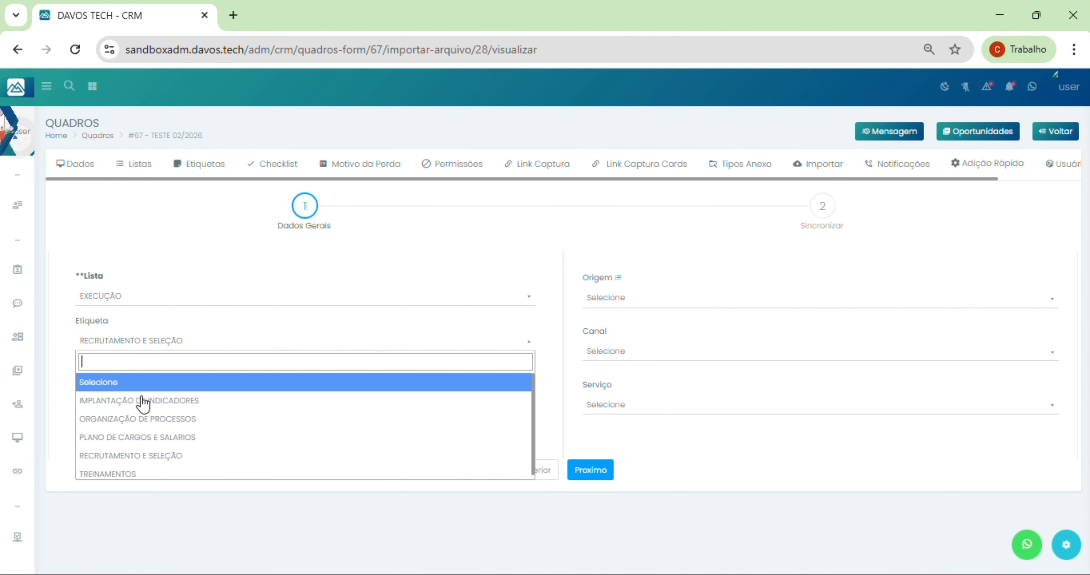
click(129, 439)
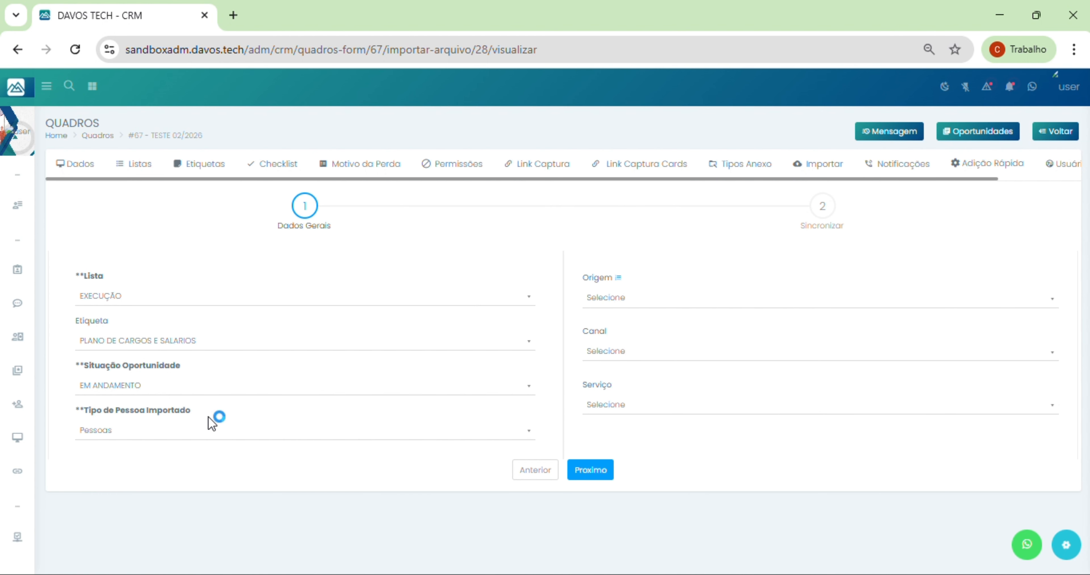
Step: Set origin INSTAGRAM and channel WHATSAPP, then advance to column mapping
click(630, 297)
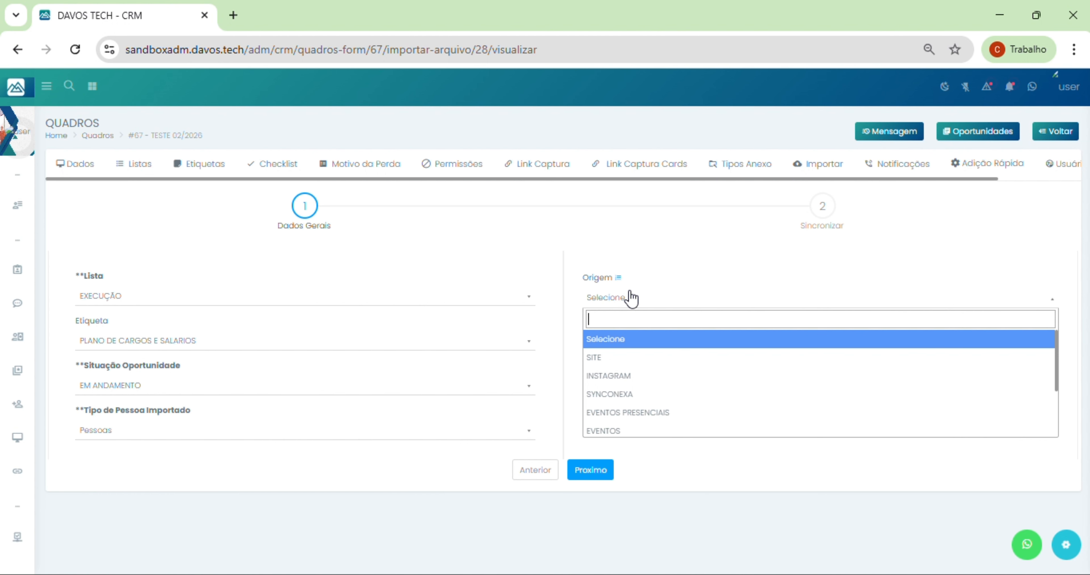
click(631, 379)
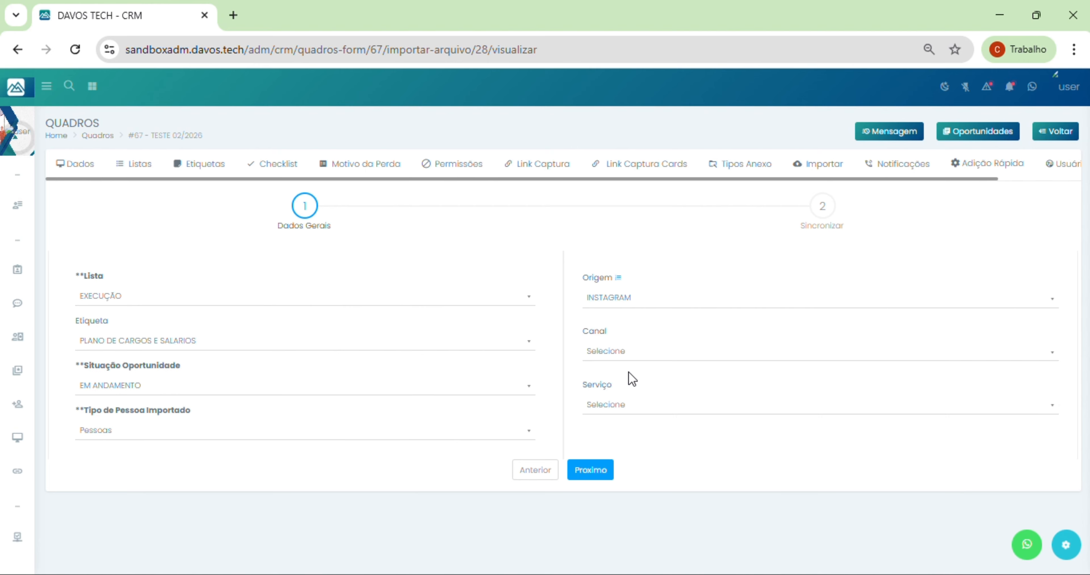
click(659, 362)
click(614, 440)
click(607, 472)
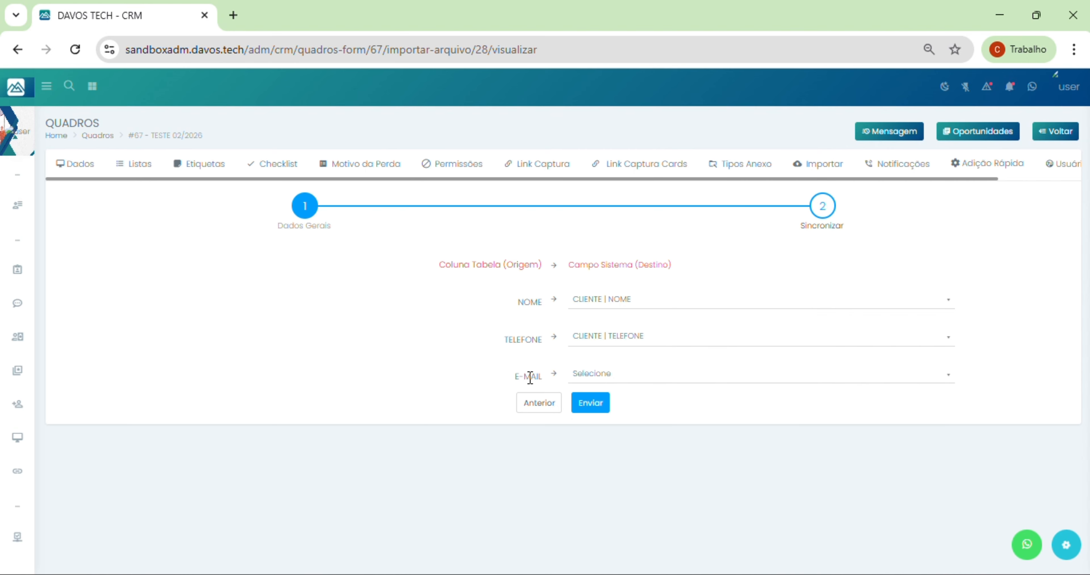
Step: Map the E-MAIL column to CLIENTE | EMAIL and submit import #28 with 6 records
click(585, 381)
text(email)
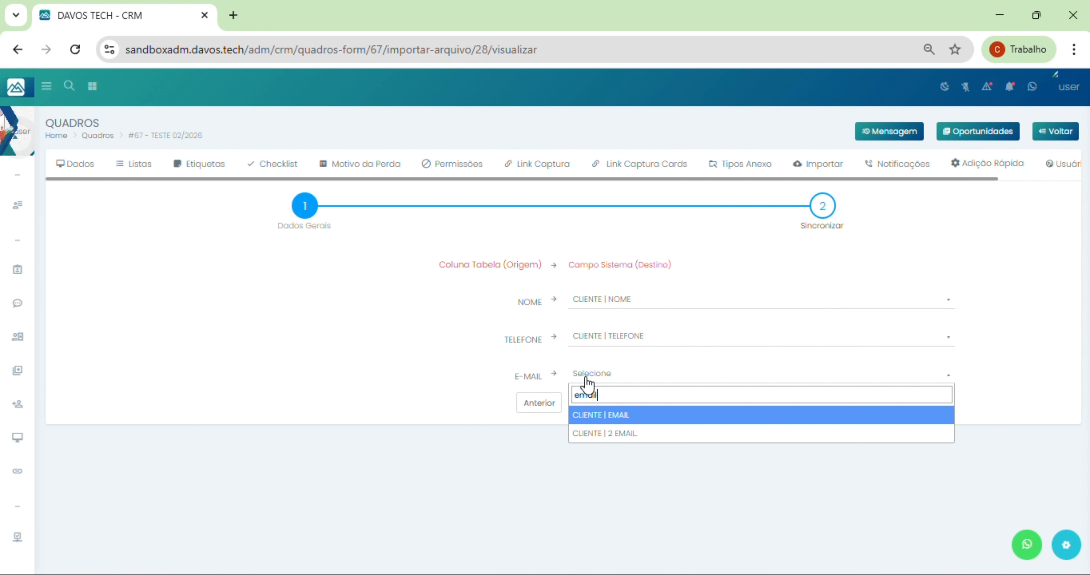
click(647, 417)
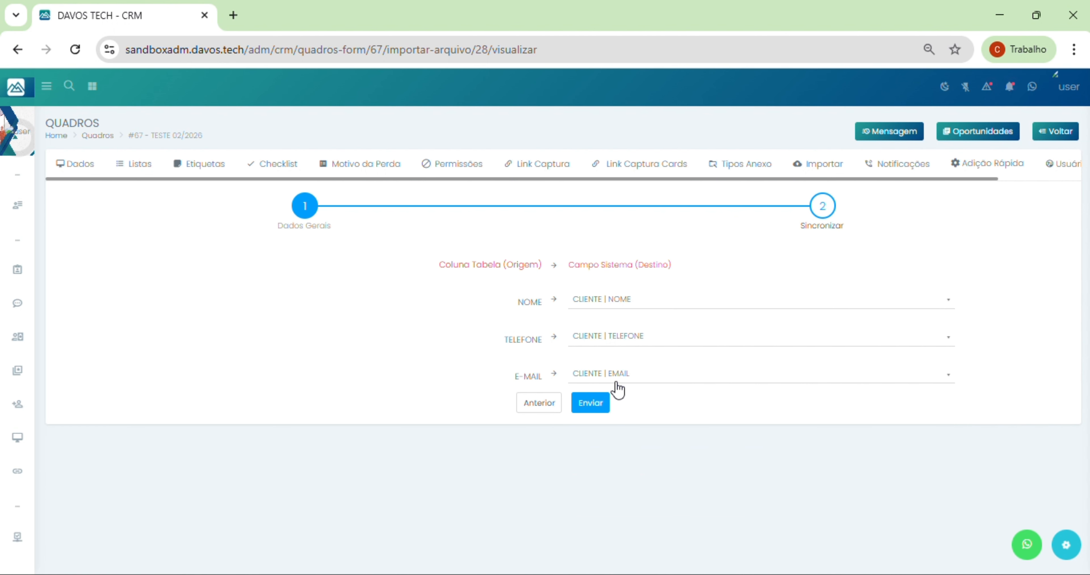
click(606, 409)
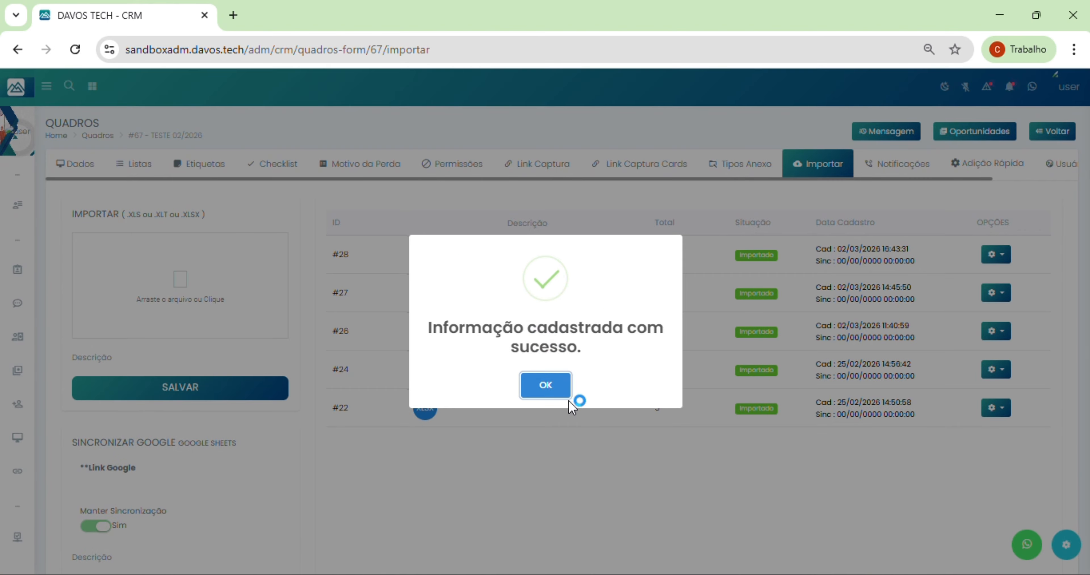
click(550, 386)
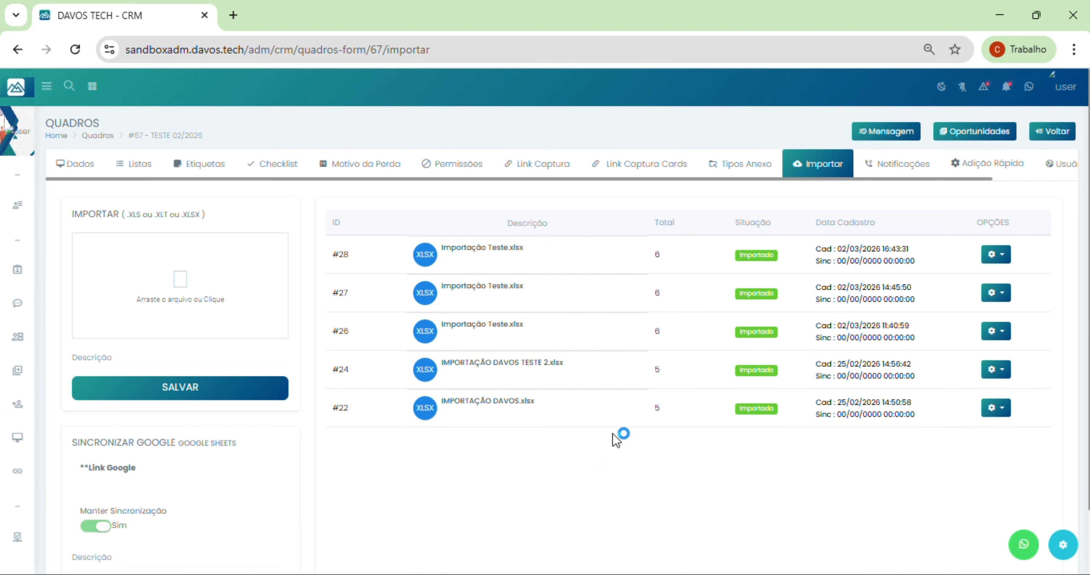
scroll(615, 439, down, 2)
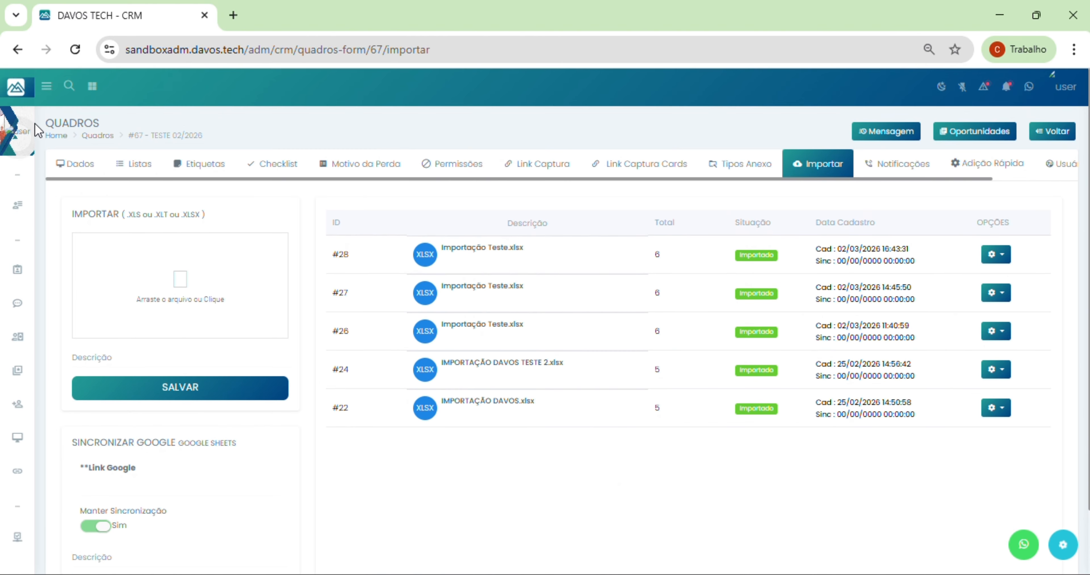
Step: Switch to the TESTE 02/2026 board and open the CLIENTE 1 opportunity under EXECUÇÃO
click(19, 88)
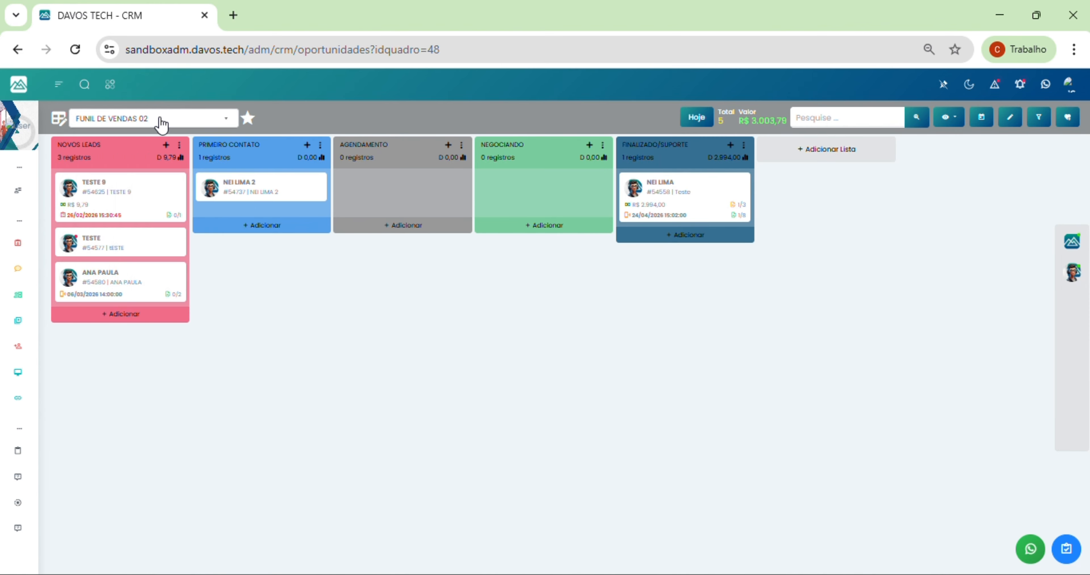
click(162, 122)
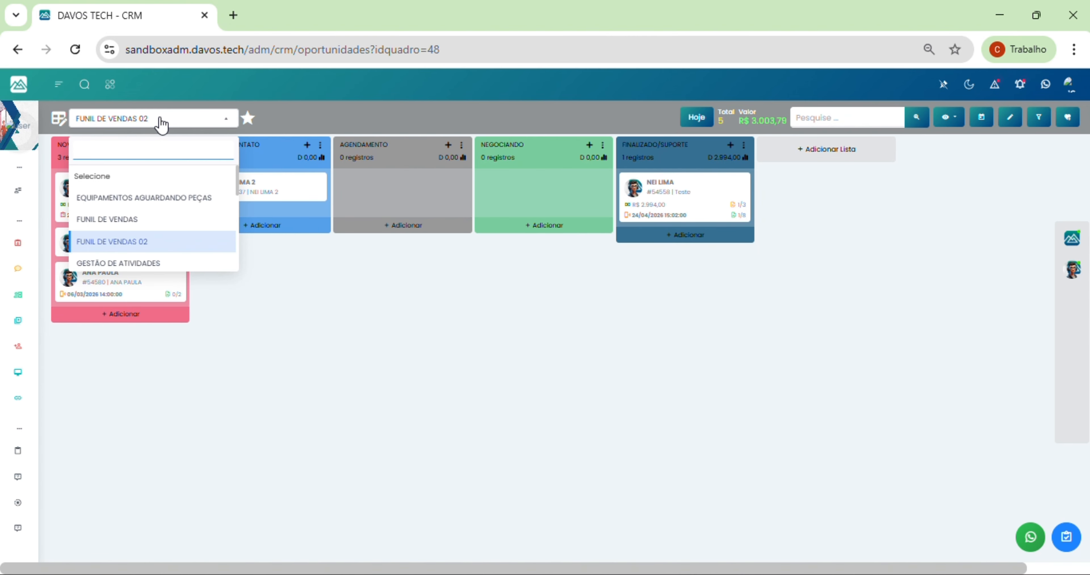
text(teste)
click(127, 198)
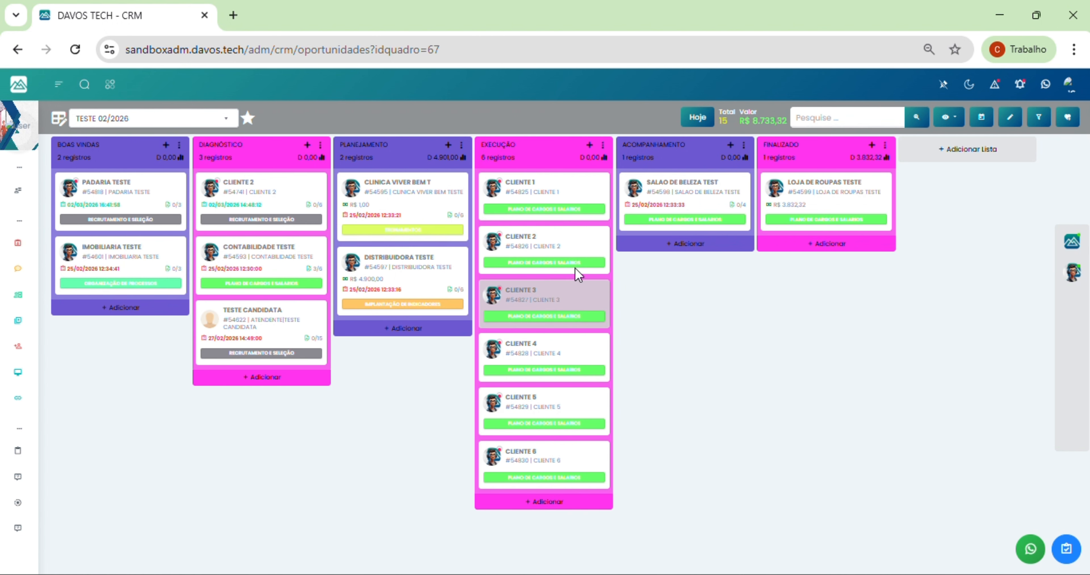
click(545, 193)
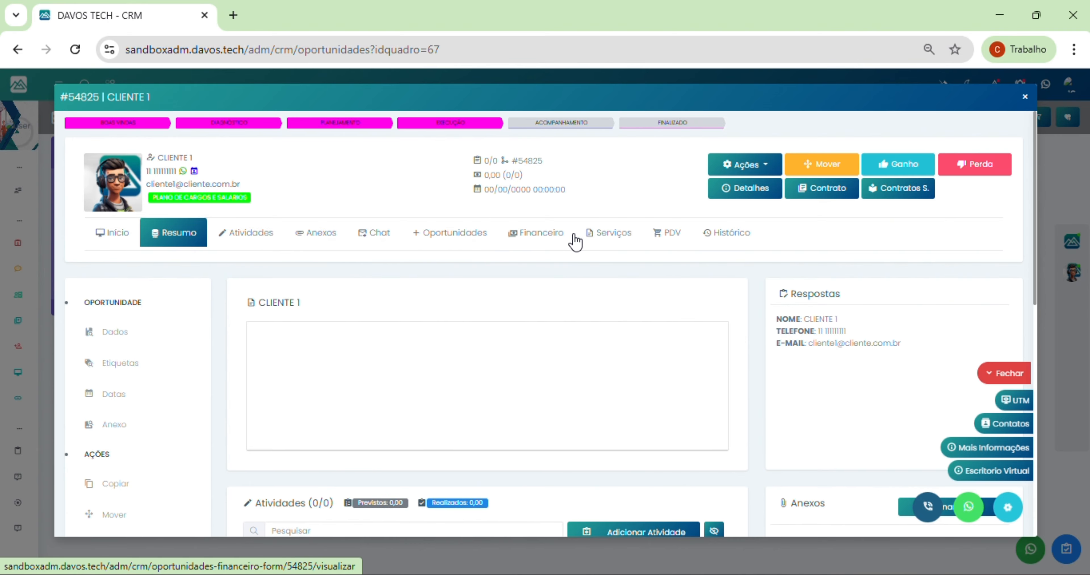
Step: In CLIENTE 1's Serviços tab, set the sub-service quantities to 1
click(599, 239)
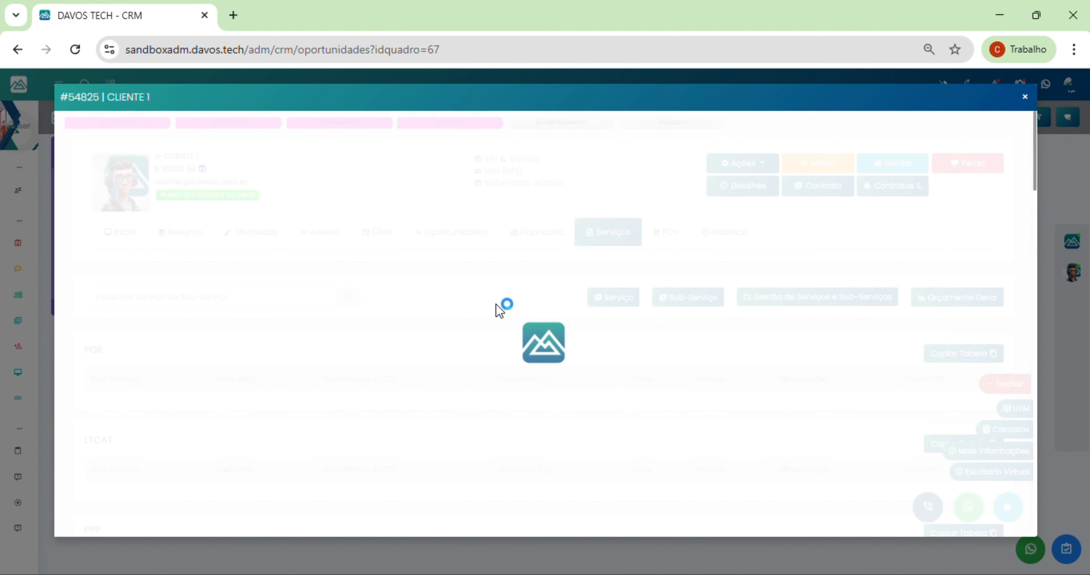
scroll(468, 360, down, 3)
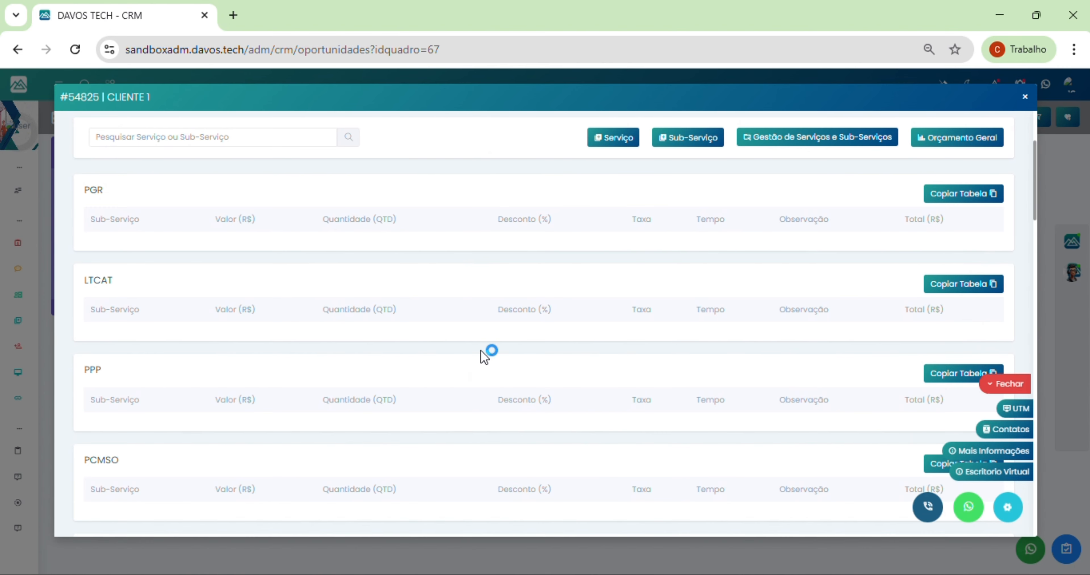
scroll(466, 378, down, 15)
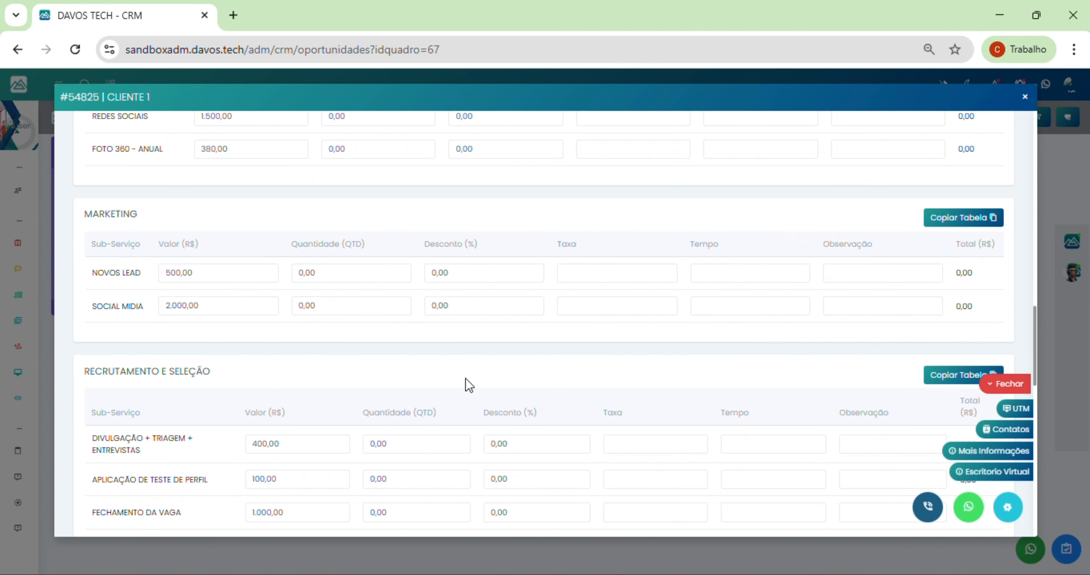
scroll(465, 383, down, 3)
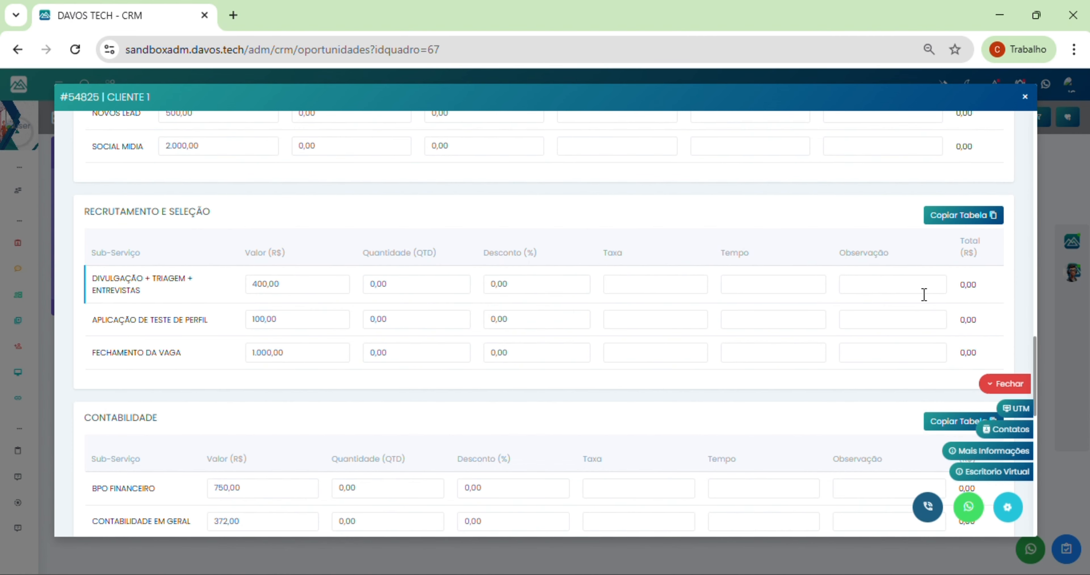
click(440, 284)
drag(440, 284, 293, 284)
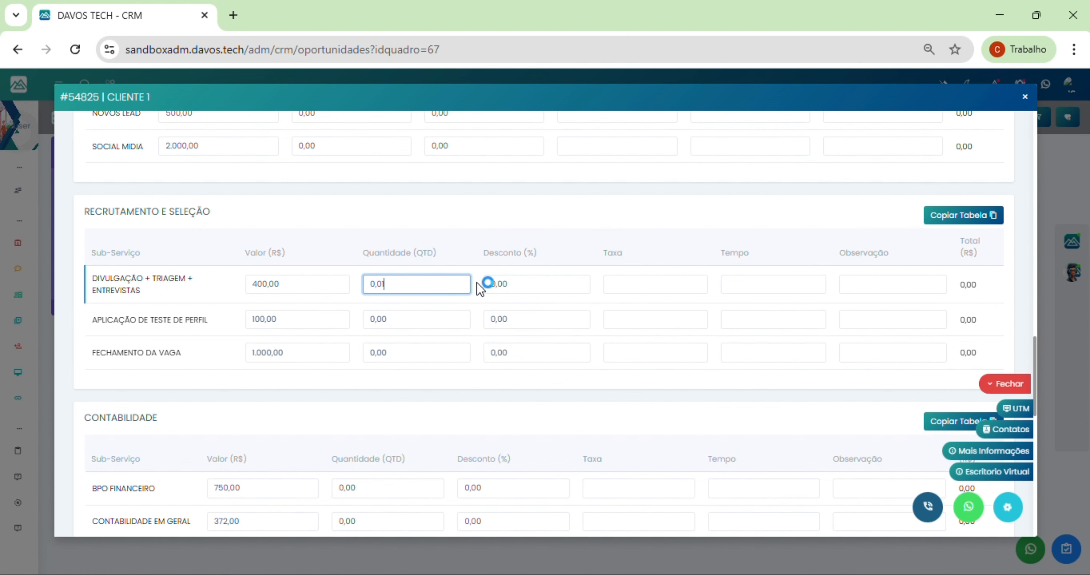
drag(412, 311, 350, 314)
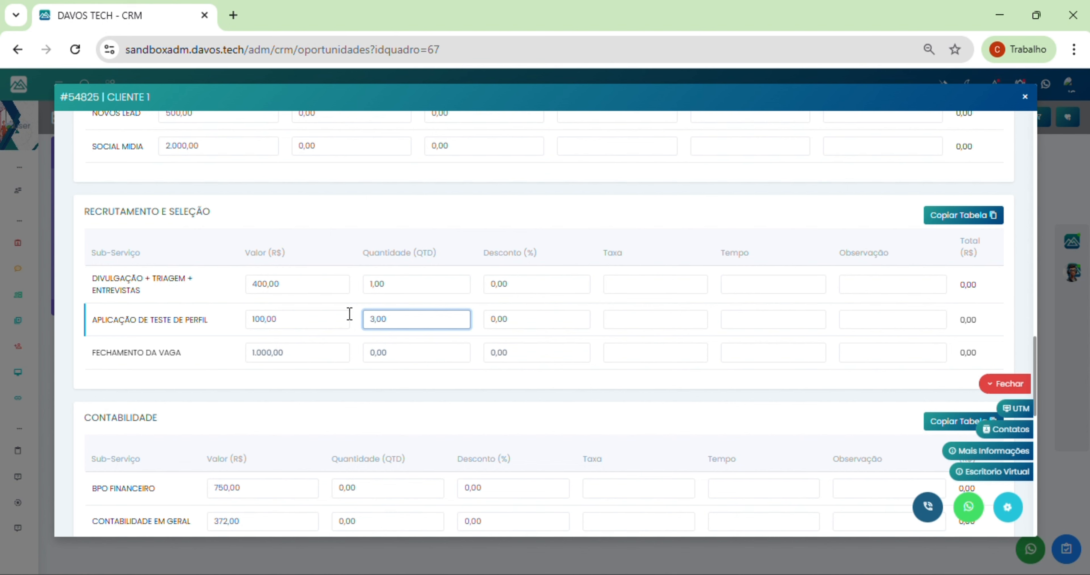
drag(392, 350, 317, 352)
text(1)
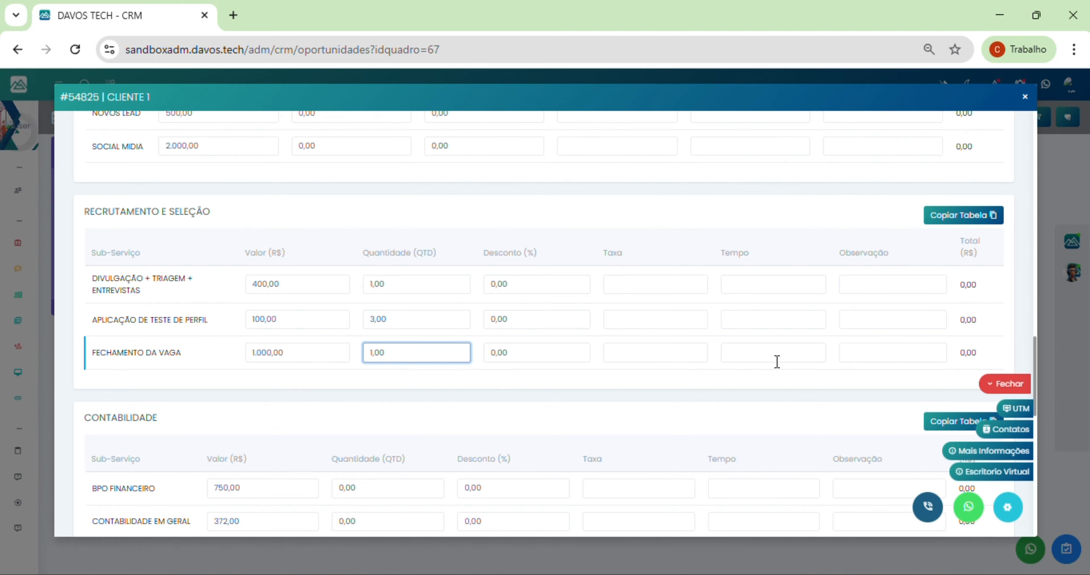
Step: Save all service entries, raising the opportunity's value to 1.700,00
click(908, 281)
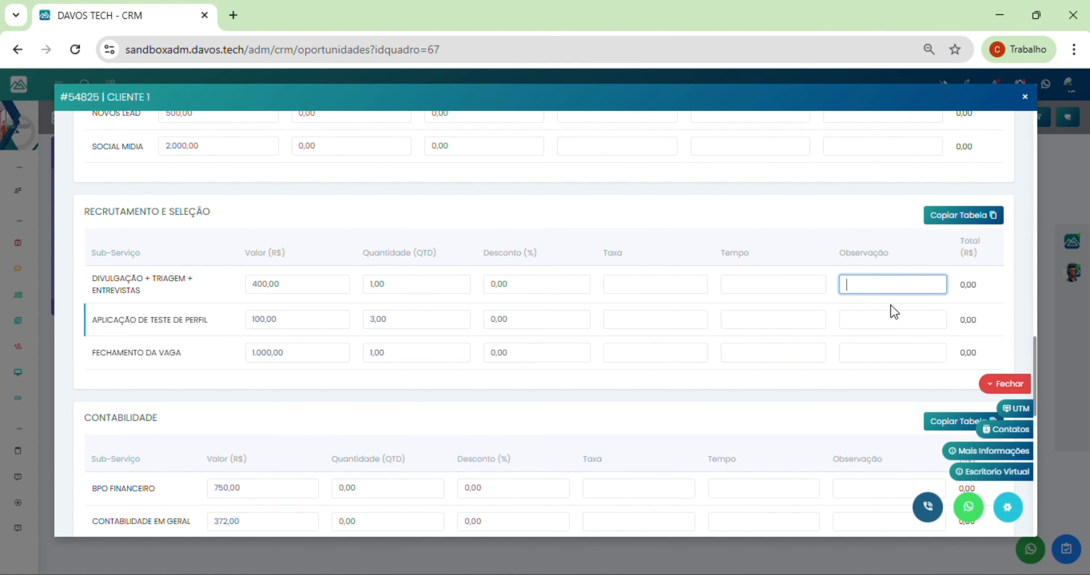
scroll(605, 370, down, 15)
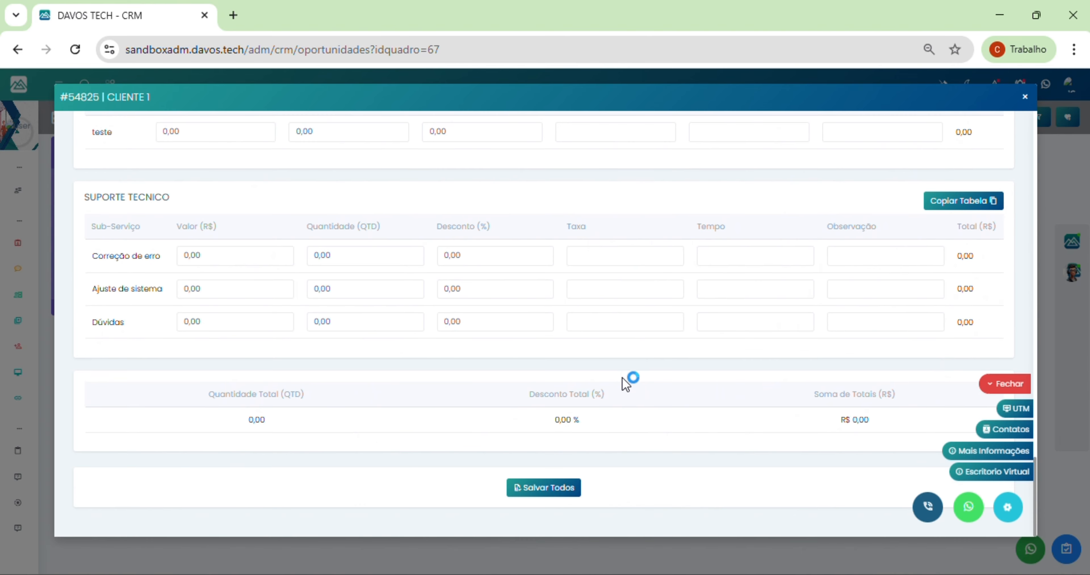
click(539, 494)
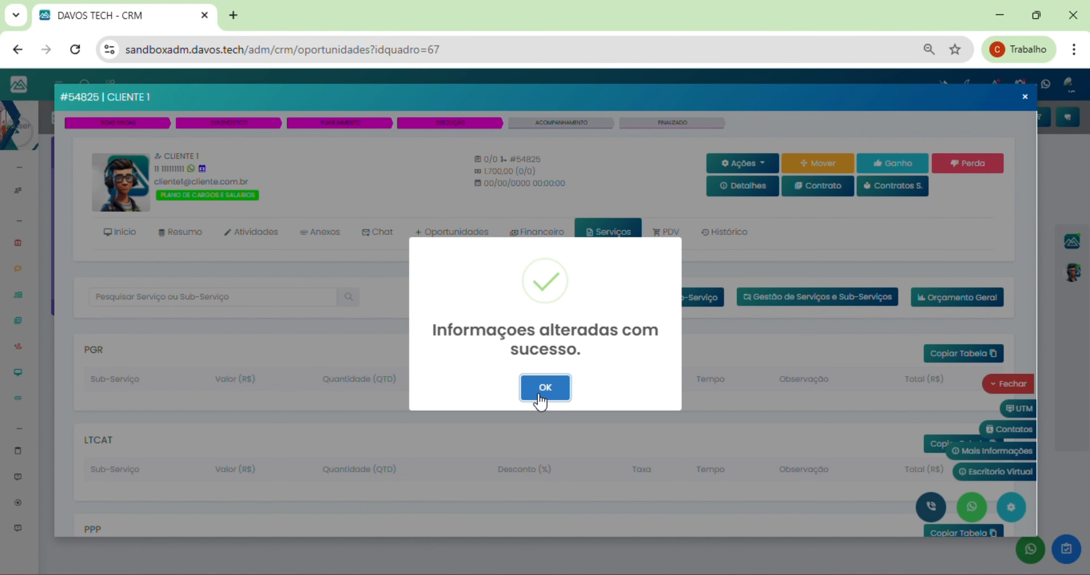
click(541, 400)
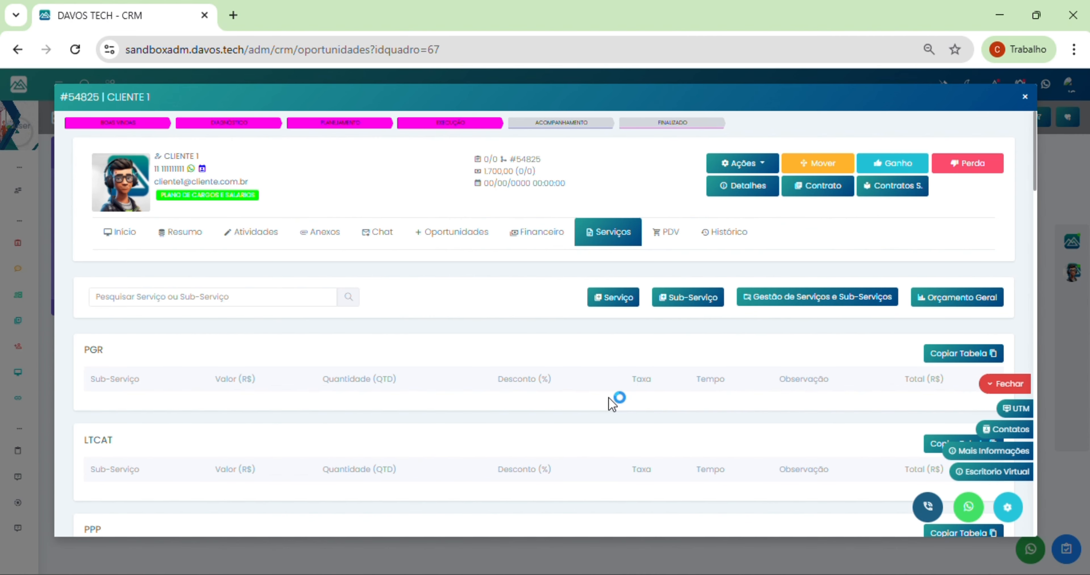
Step: Open CLIENTE 1's Resumo tab and edit the client referral note in its rich-text editor
click(178, 242)
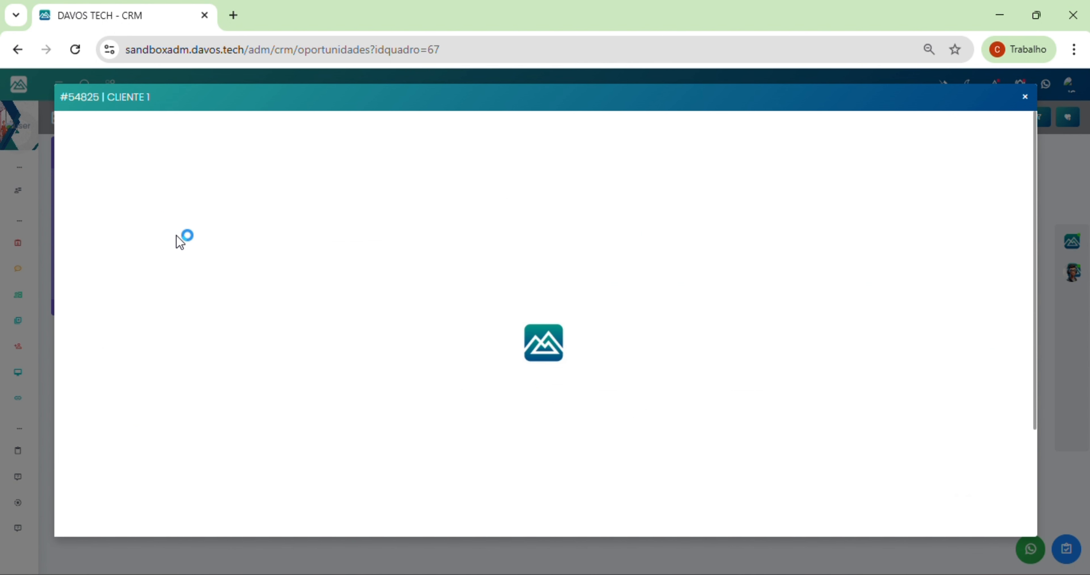
click(358, 353)
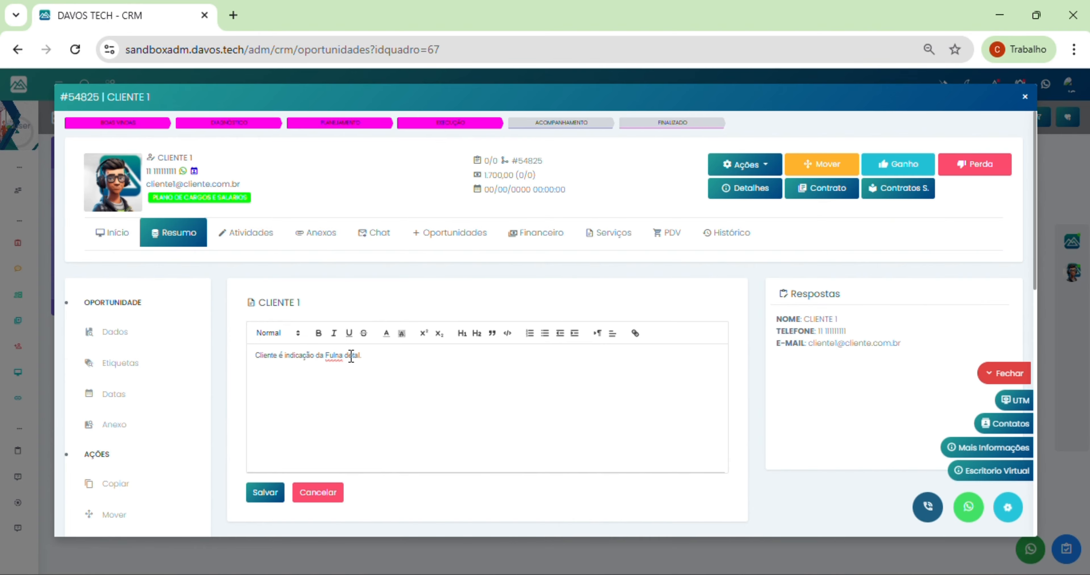
scroll(392, 426, down, 4)
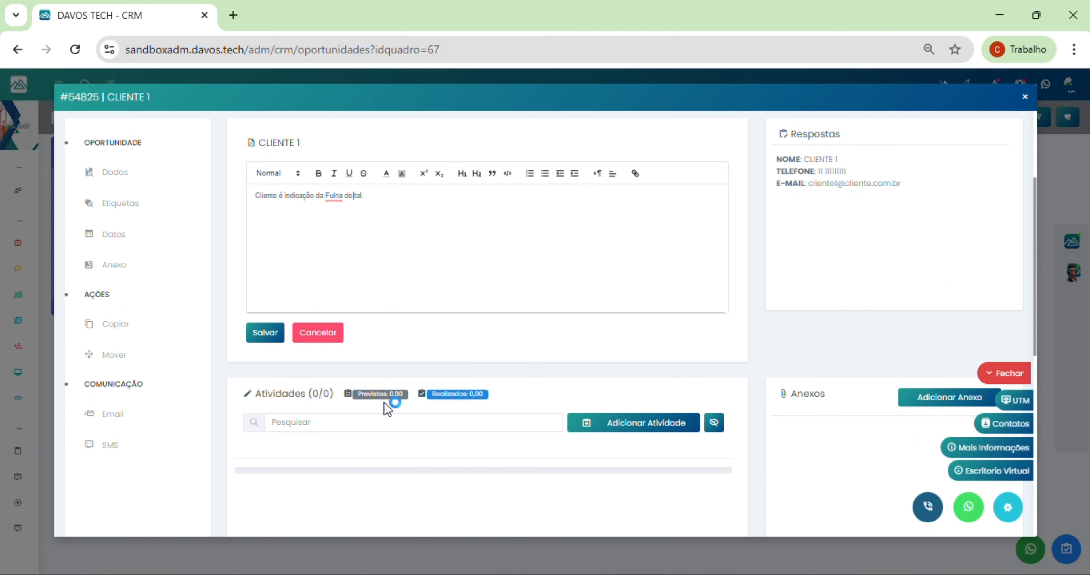
scroll(379, 439, down, 4)
scroll(426, 389, up, 8)
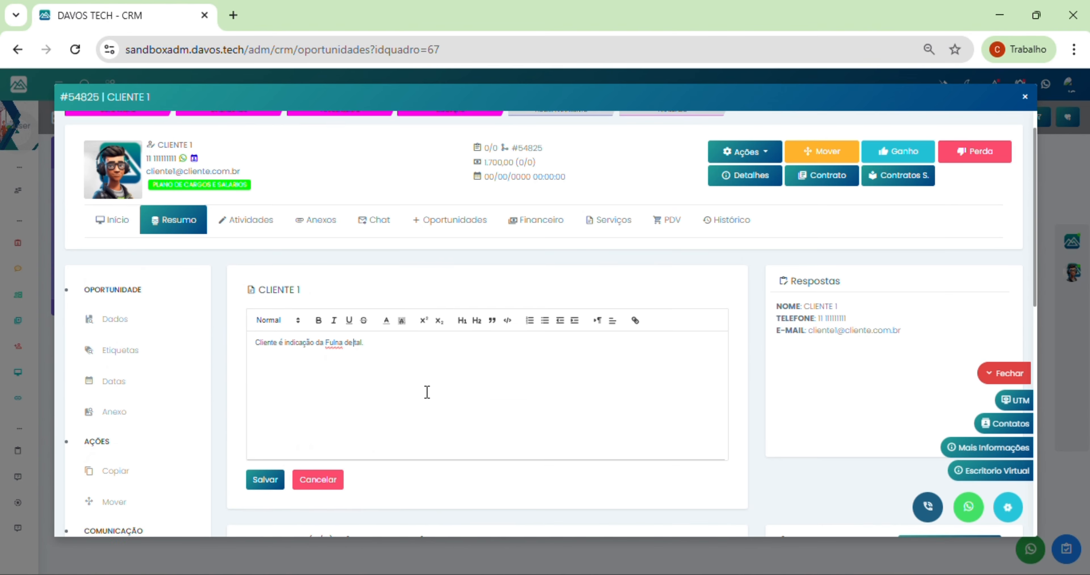
Step: Show CLIENTE 1's empty Atividades list and start filling the activity Título field
click(246, 239)
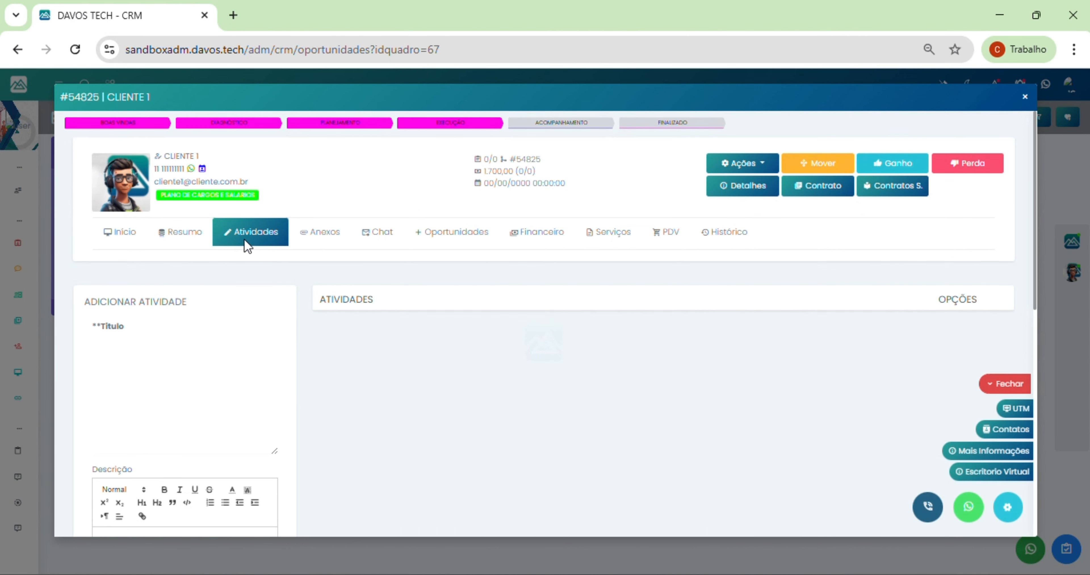
scroll(496, 291, down, 4)
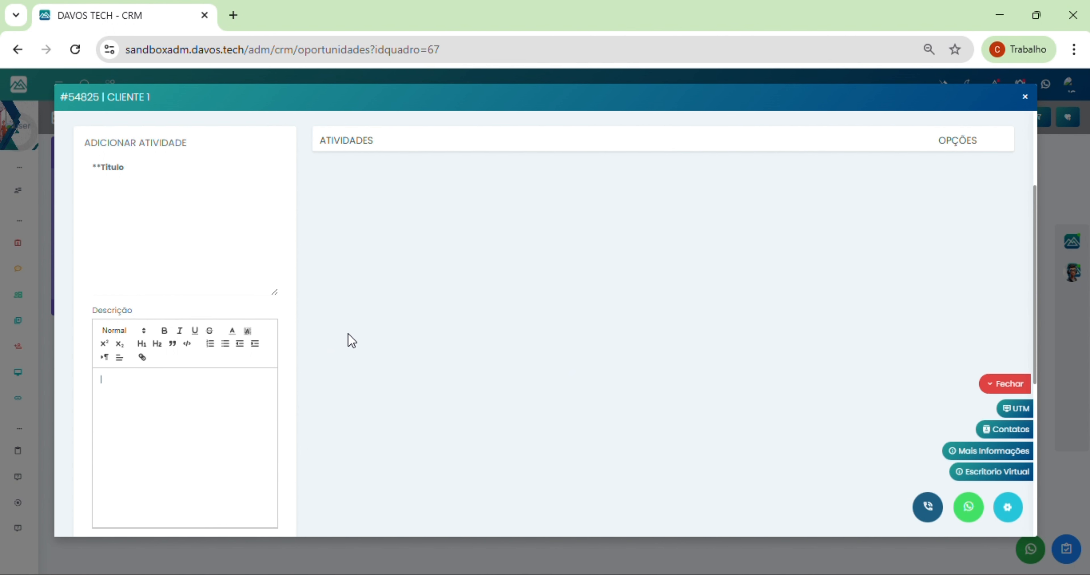
click(142, 358)
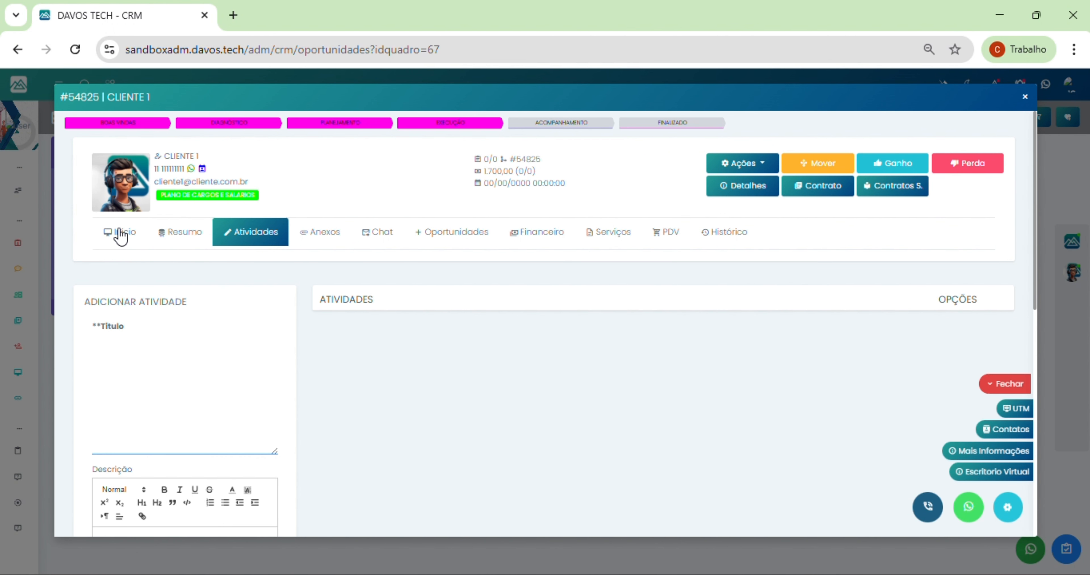
Step: Add a Não Paga financial entry of R$ 1.700,00 due 02/03/2026
click(543, 232)
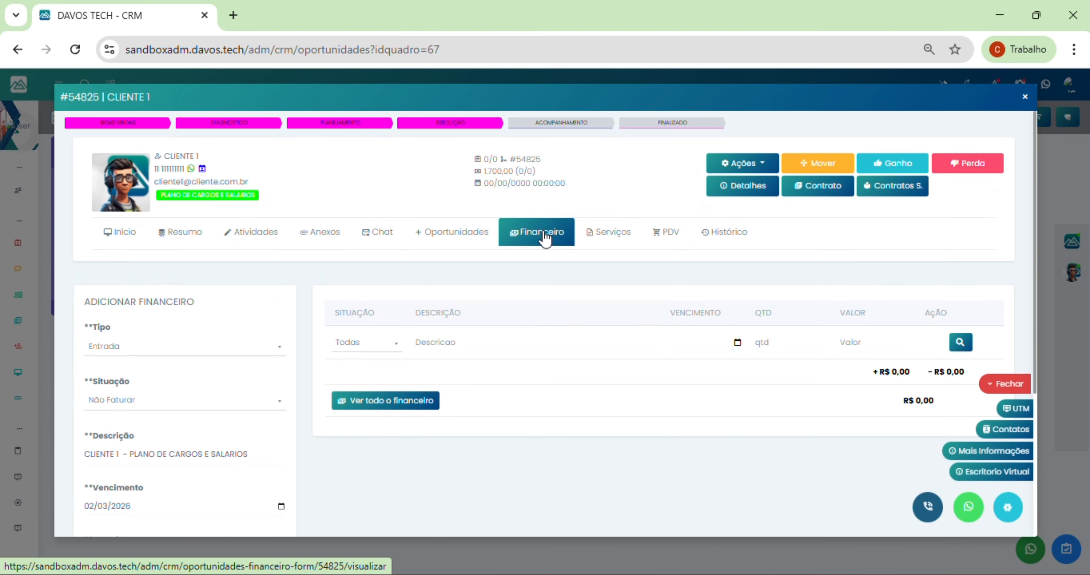
scroll(275, 386, down, 5)
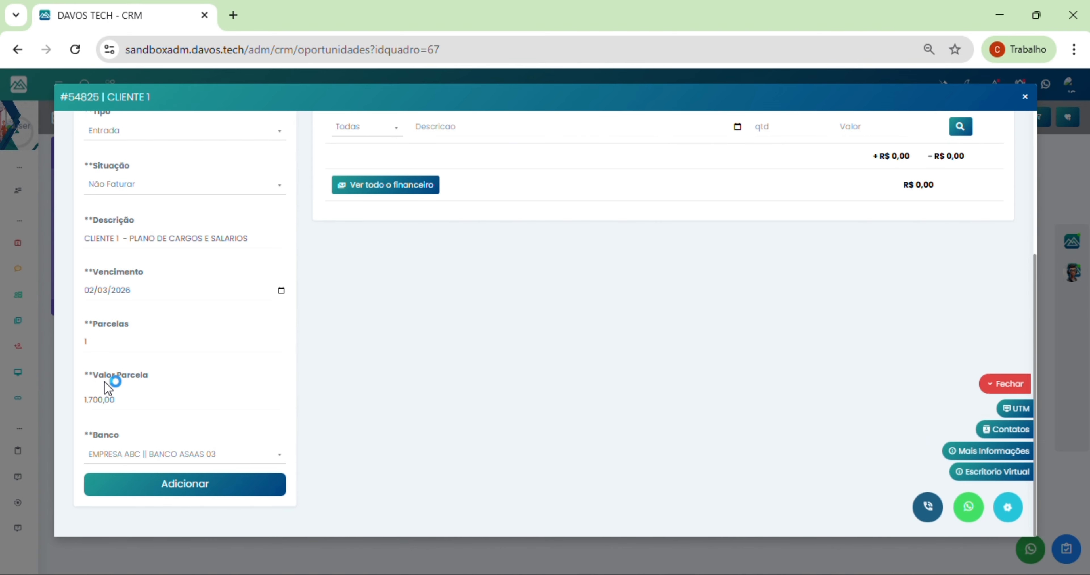
click(92, 404)
scroll(224, 345, up, 2)
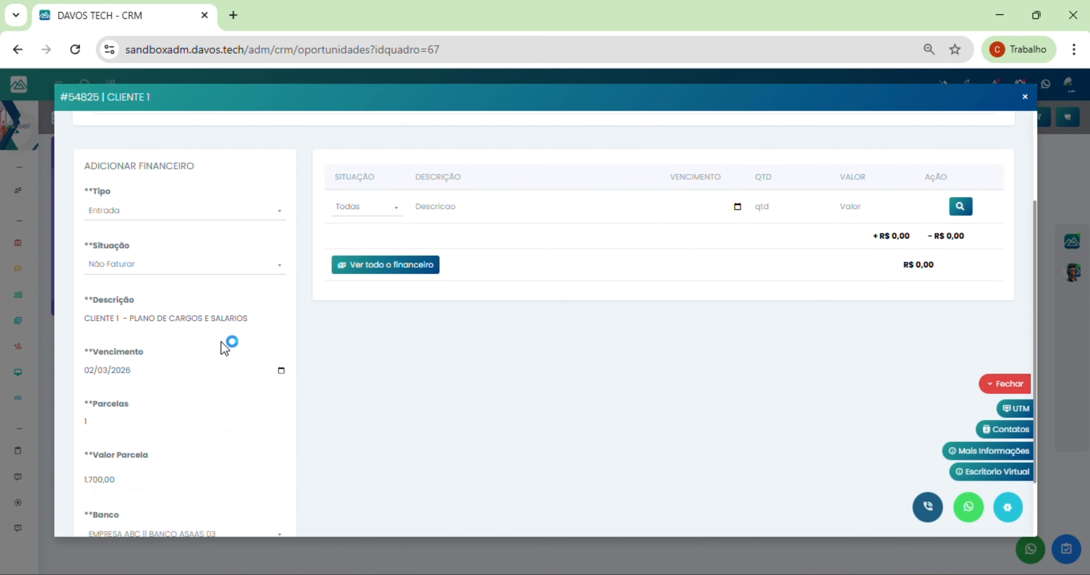
click(146, 264)
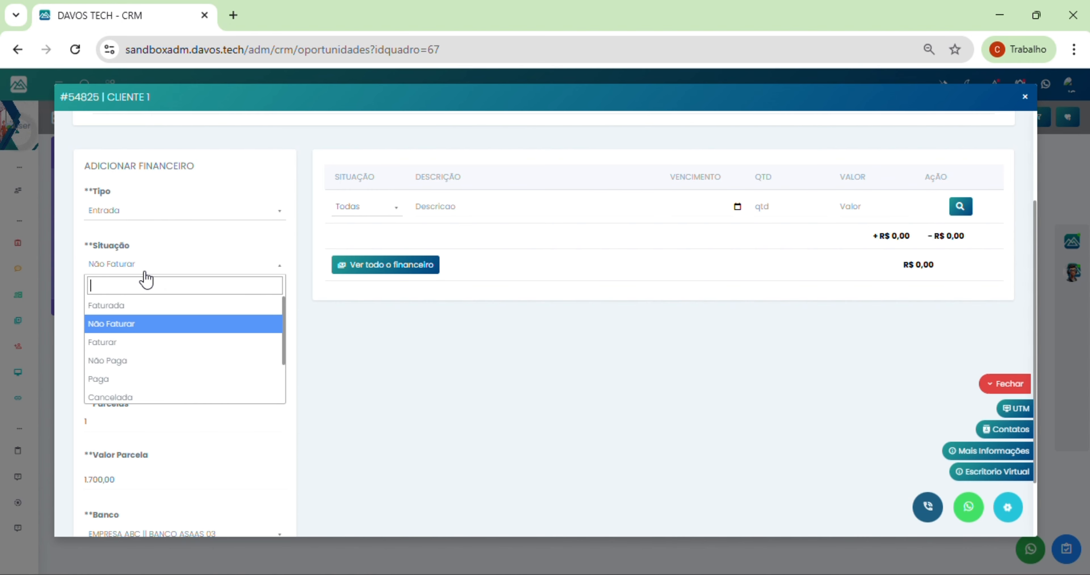
click(126, 363)
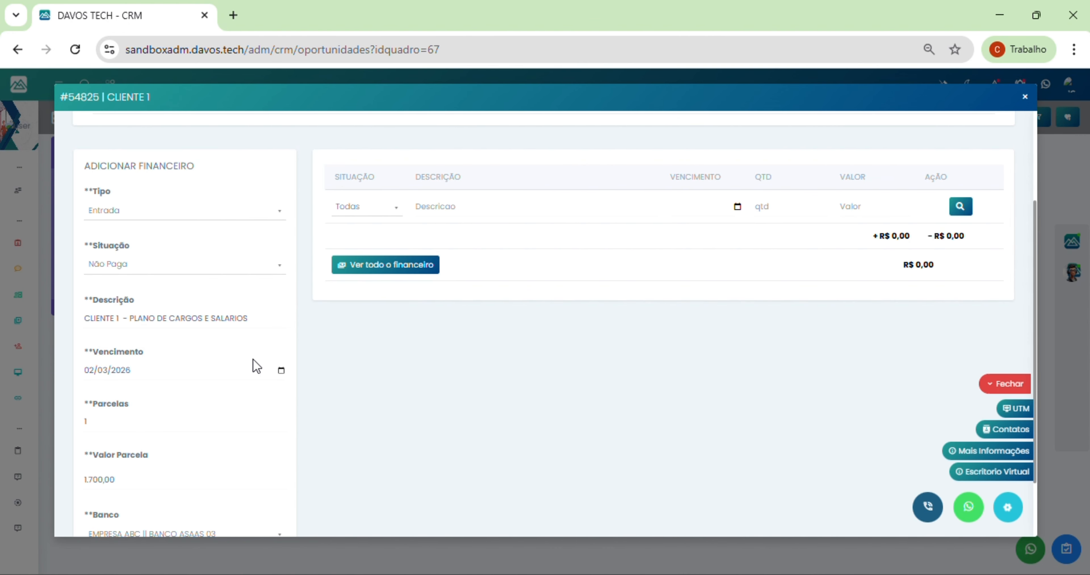
scroll(253, 367, down, 2)
click(169, 484)
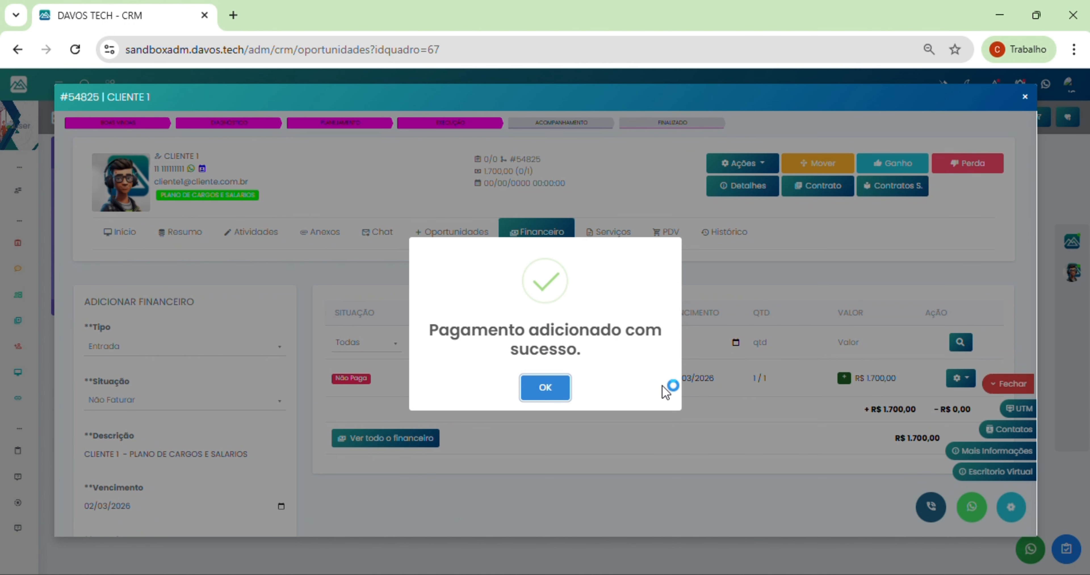
click(545, 388)
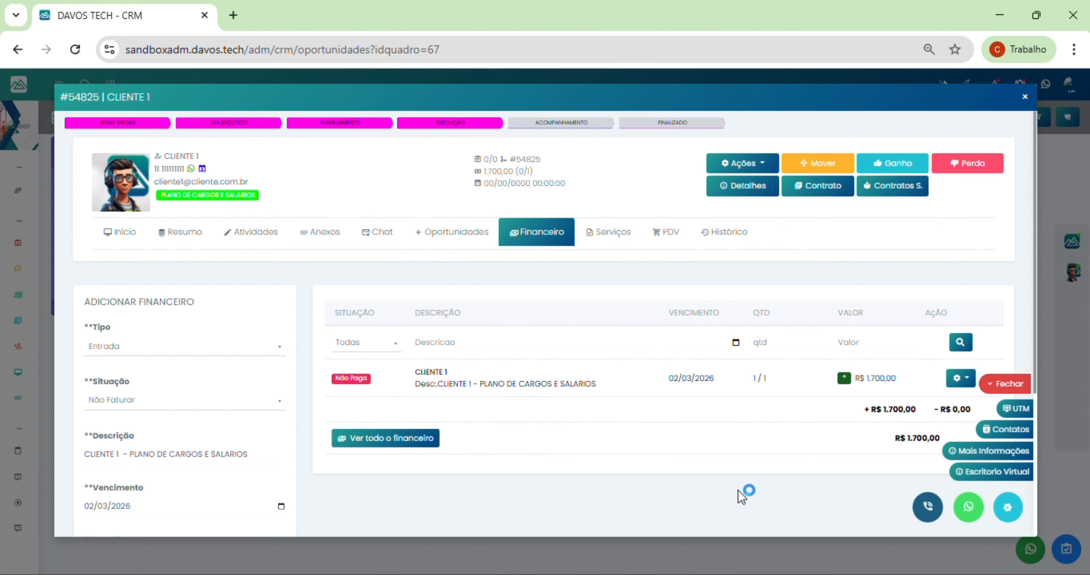
Step: Review CLIENTE 1's Histórico, highlighting the creation entry and the Valor Previsto change to 1700
click(607, 232)
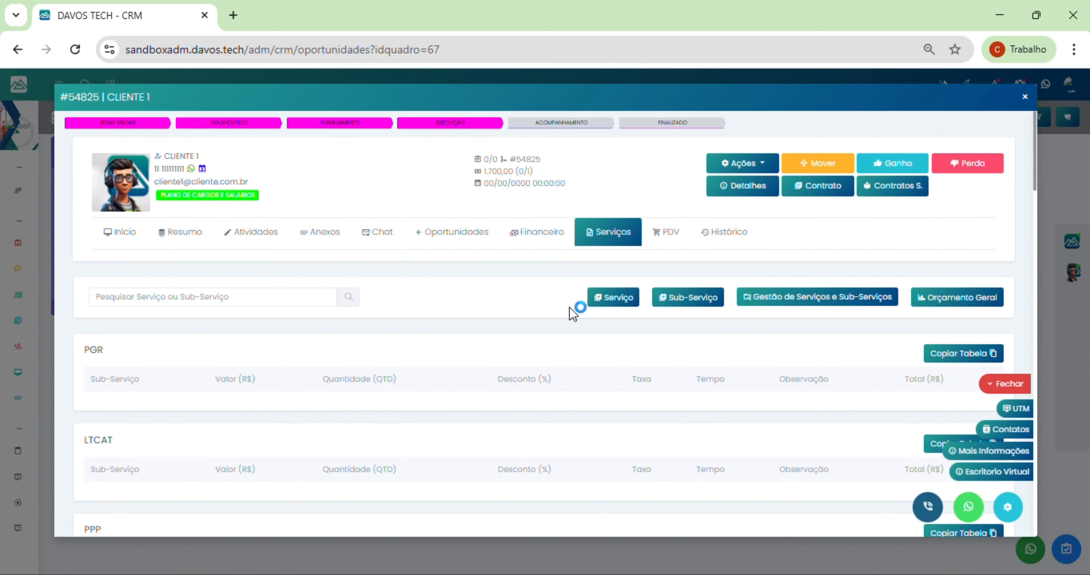
click(724, 235)
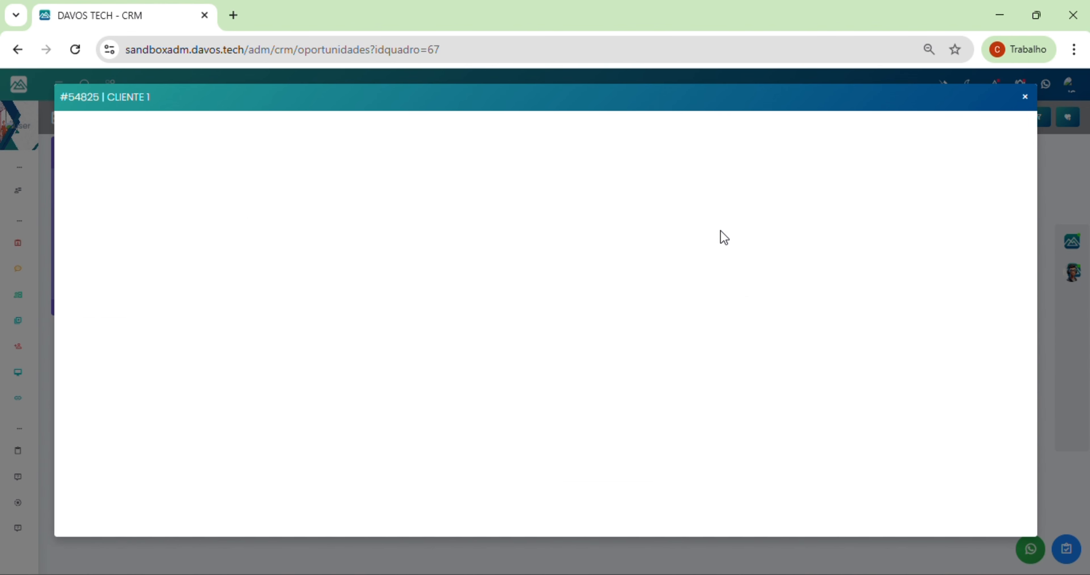
scroll(571, 347, down, 2)
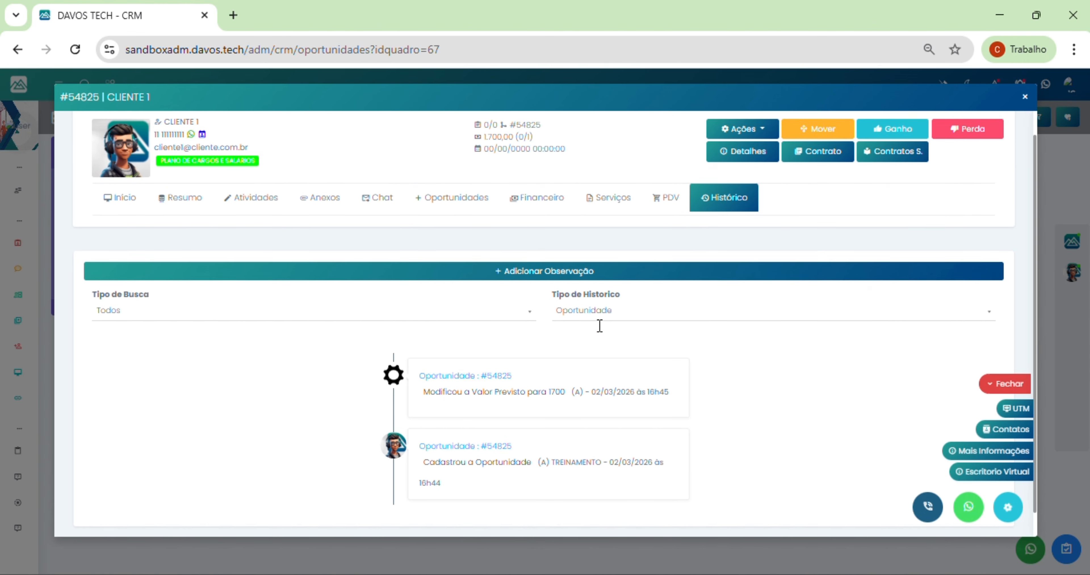
drag(460, 445, 642, 448)
drag(465, 372, 625, 374)
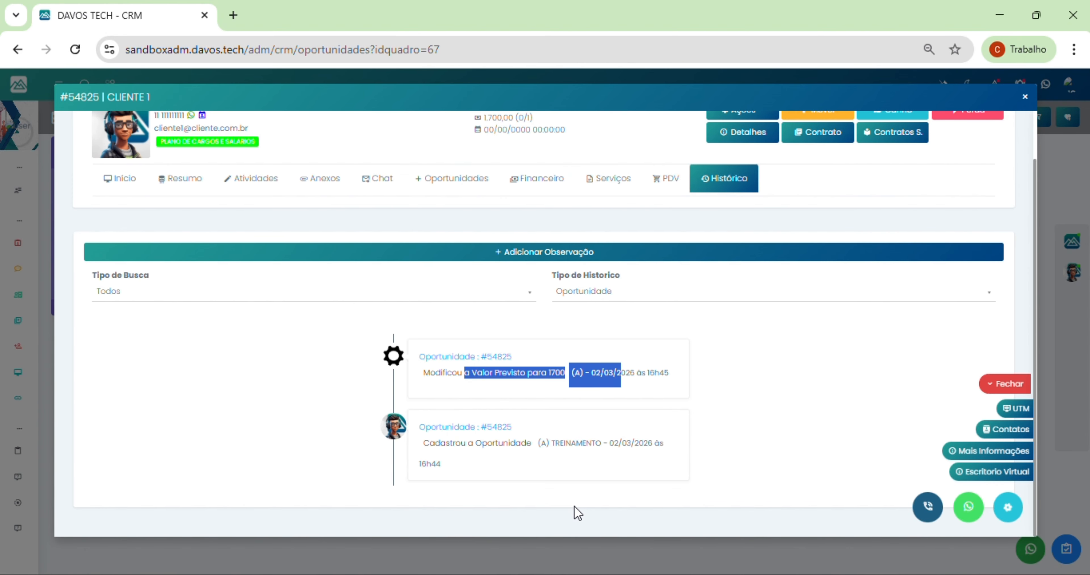
scroll(550, 378, up, 1)
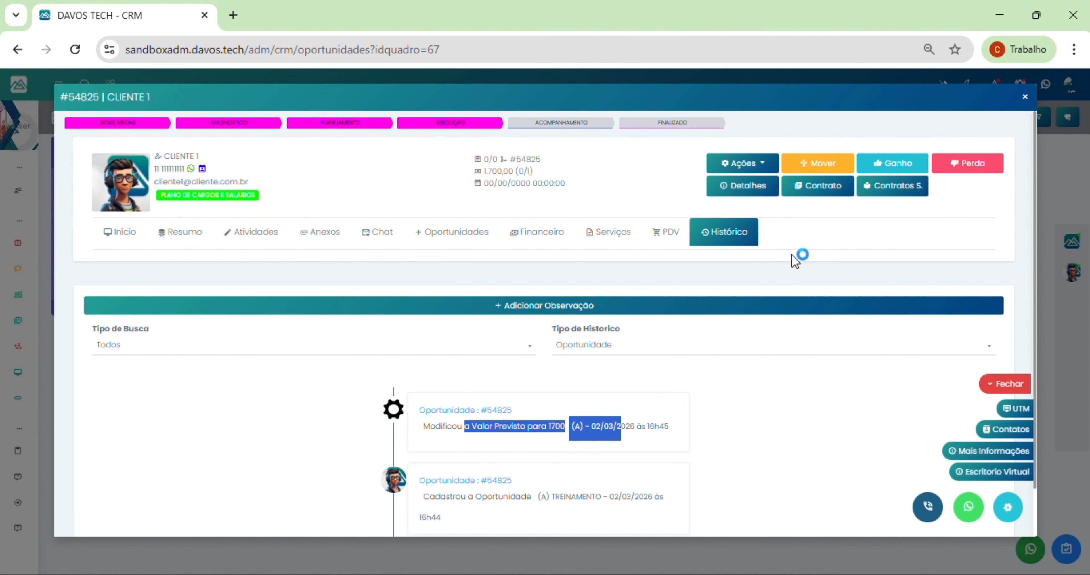
Step: Move the CLIENTE 1 card to the ACOMPANHAMENTO stage
click(810, 165)
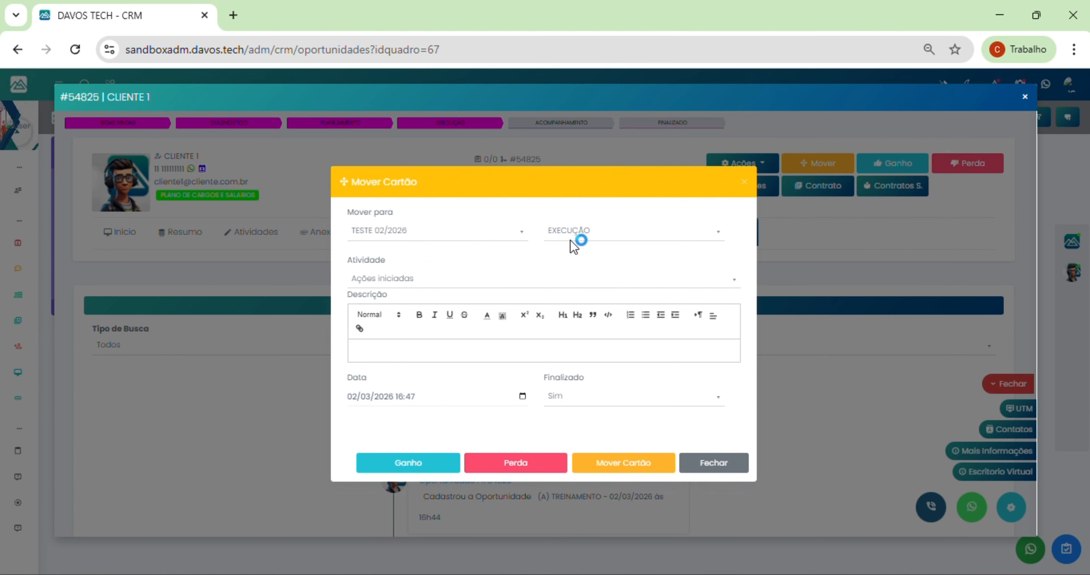
click(557, 236)
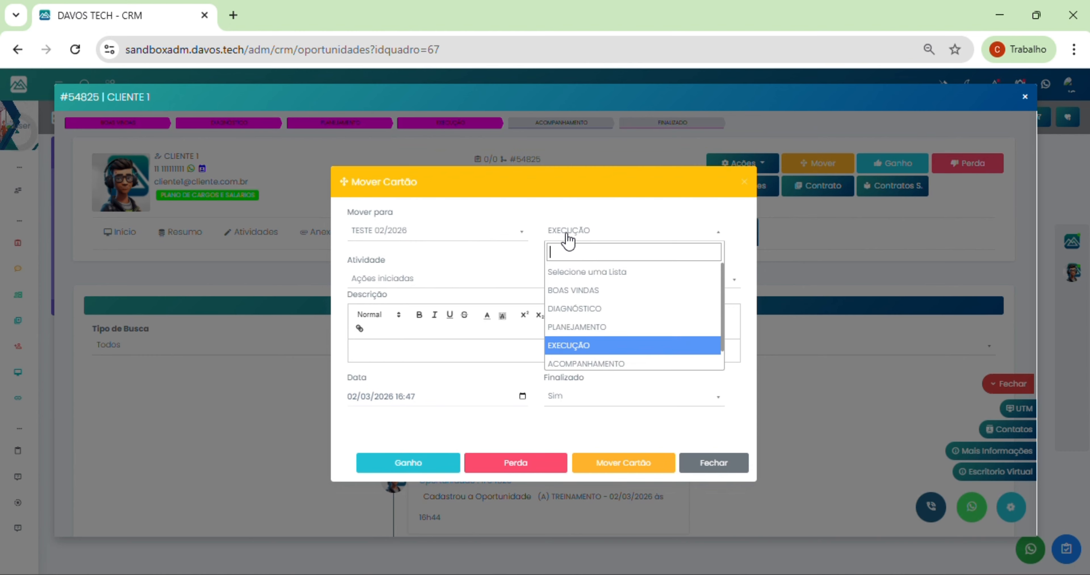
click(612, 365)
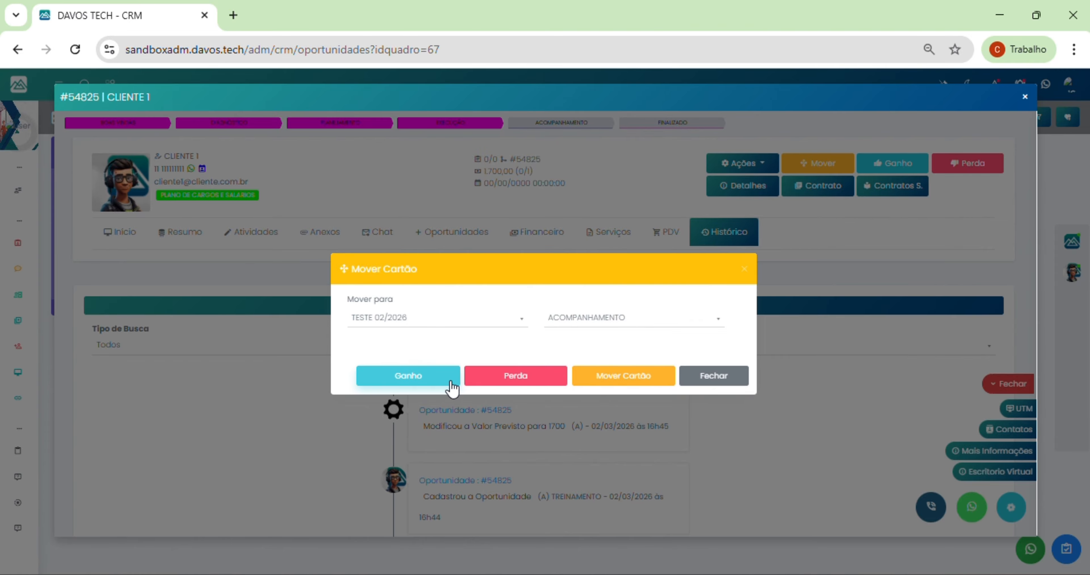
click(639, 374)
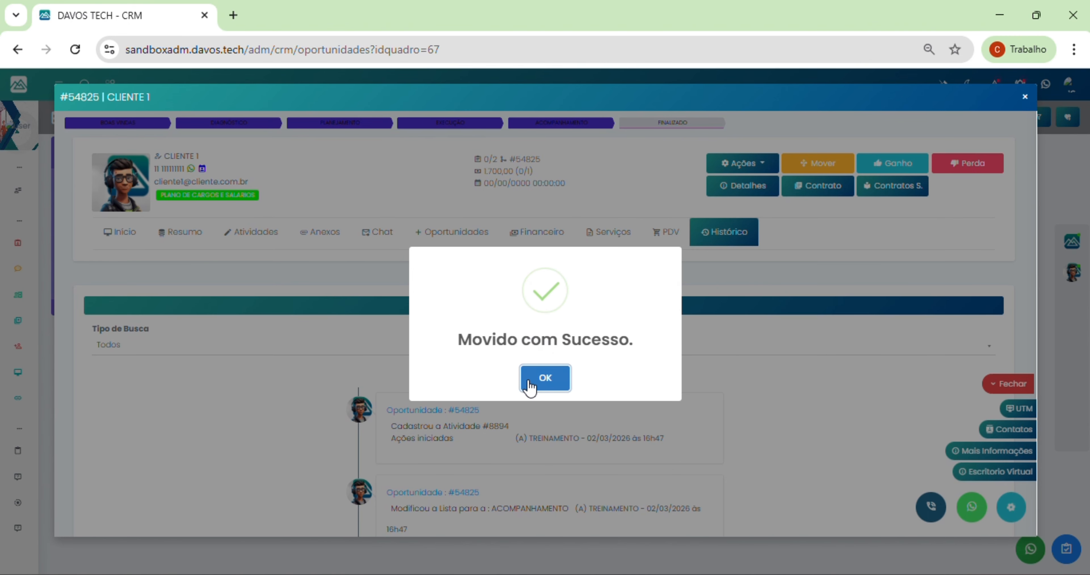
click(545, 377)
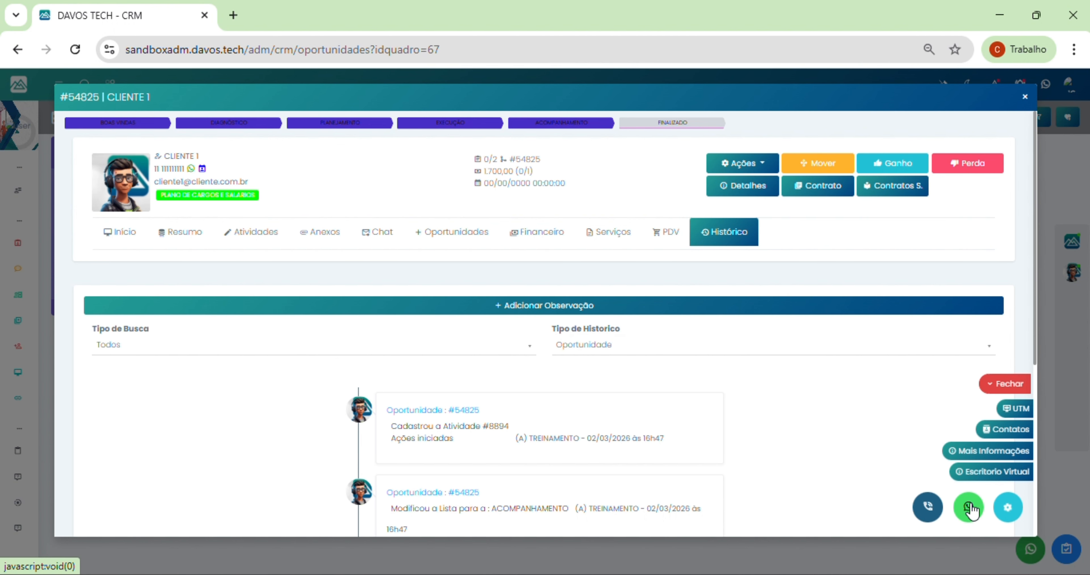
Step: Switch CLIENTE 1's contract to the NOVO MODELO template
click(826, 190)
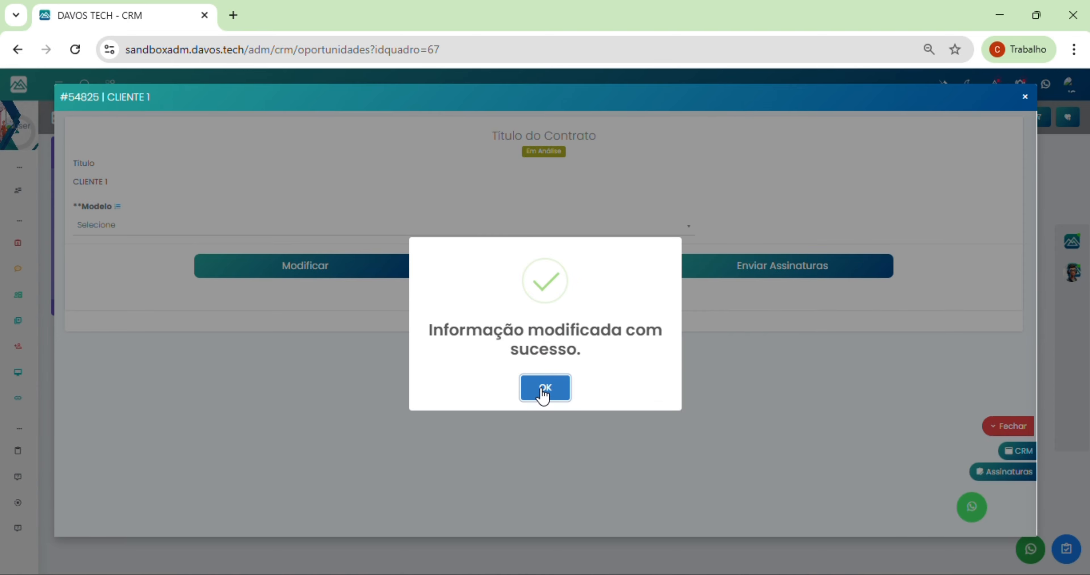
click(543, 390)
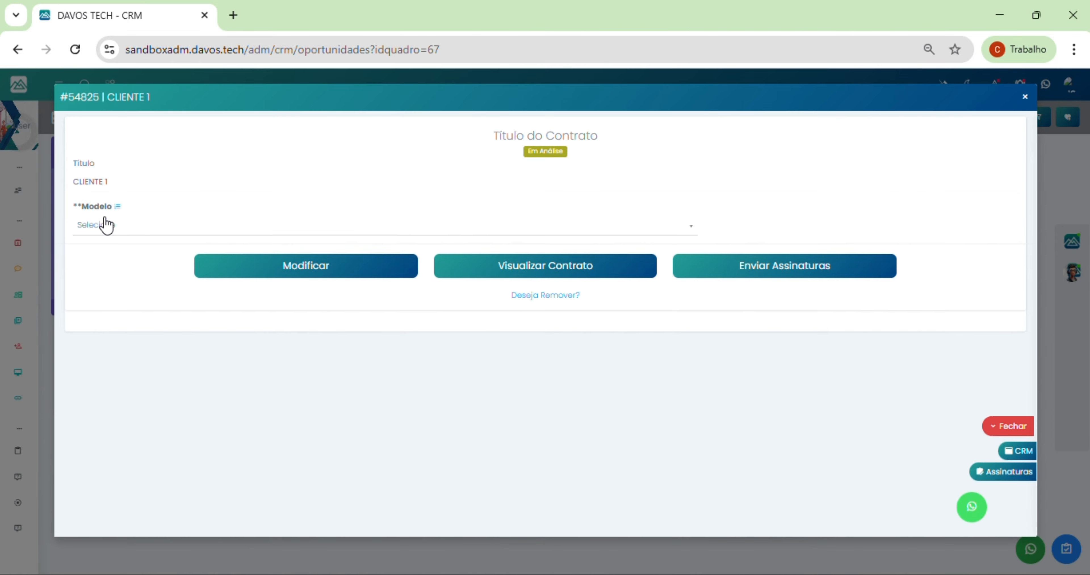
click(105, 220)
click(118, 284)
click(344, 280)
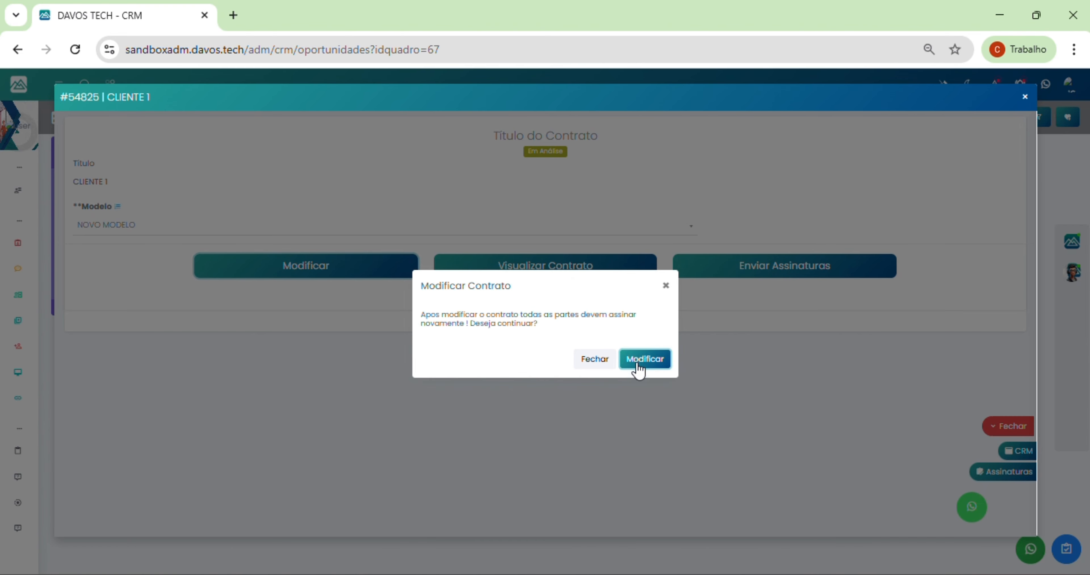
click(640, 368)
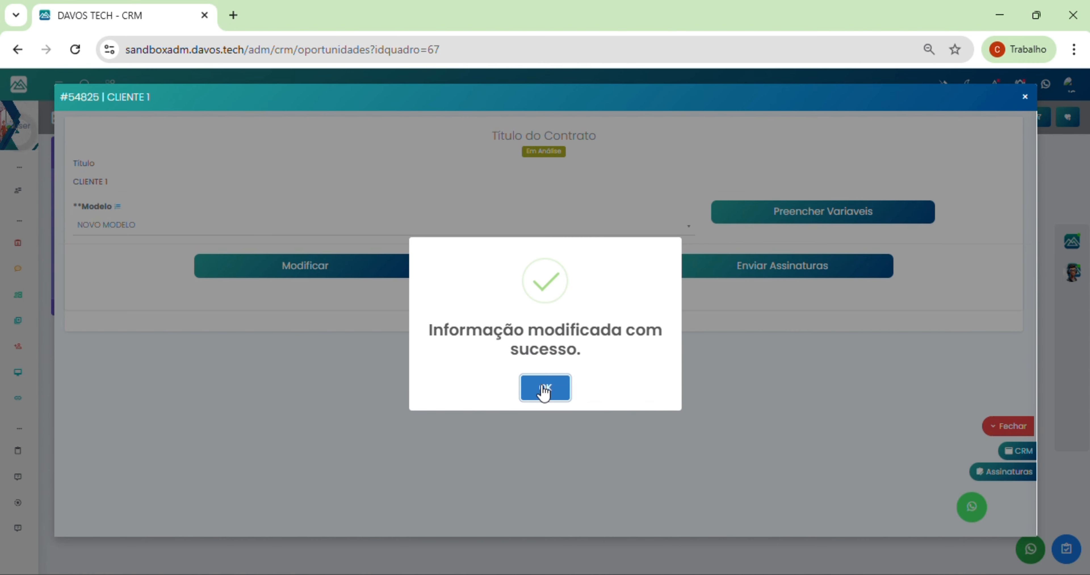
click(544, 388)
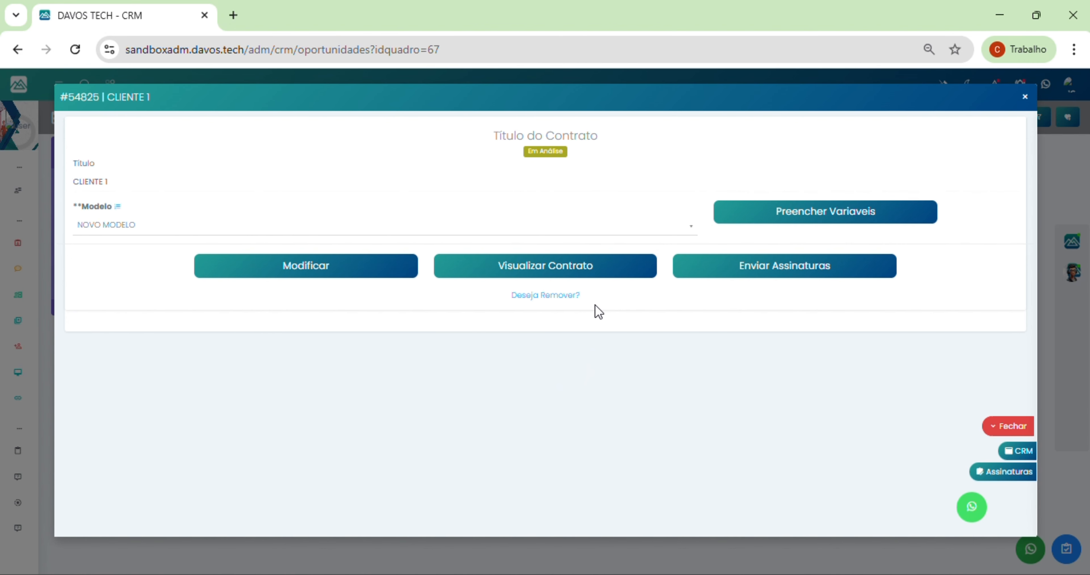
Step: Fill in the contract's template variables
click(765, 228)
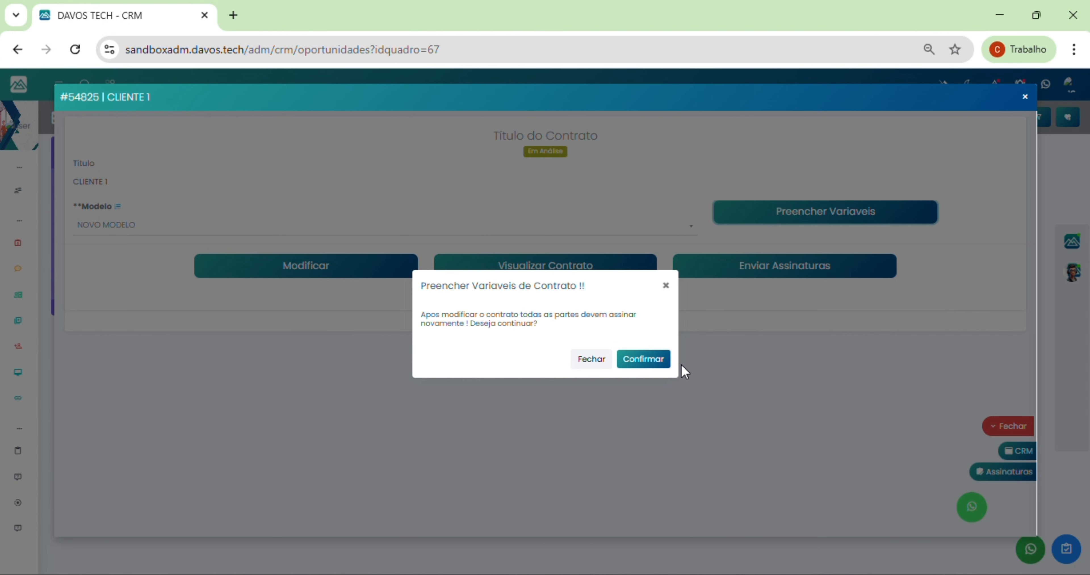
click(640, 366)
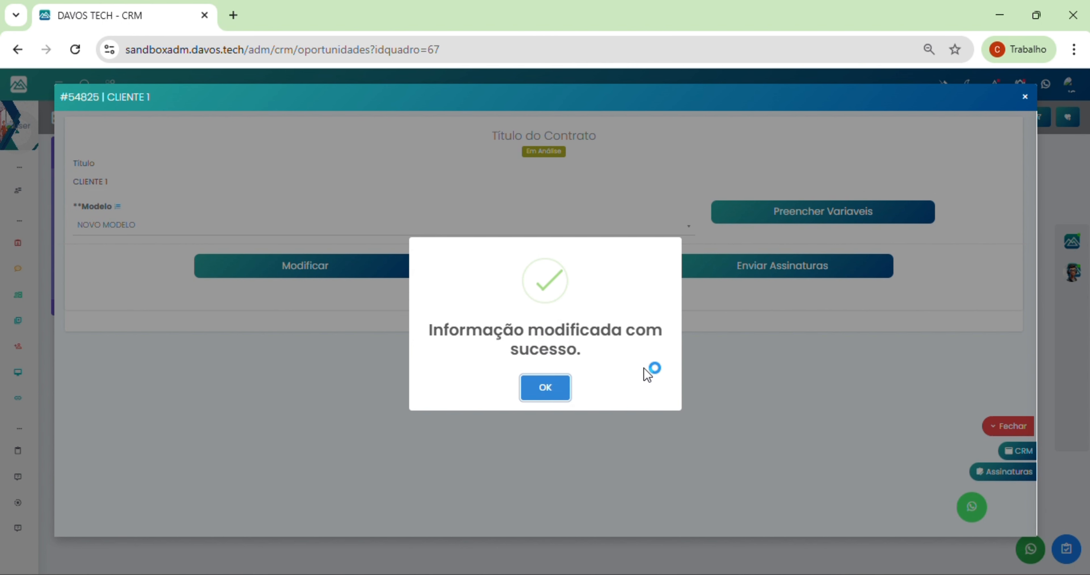
click(524, 388)
Step: Open the generated CLIENTE 1 contract in a new tab, review its services, and print it
click(526, 262)
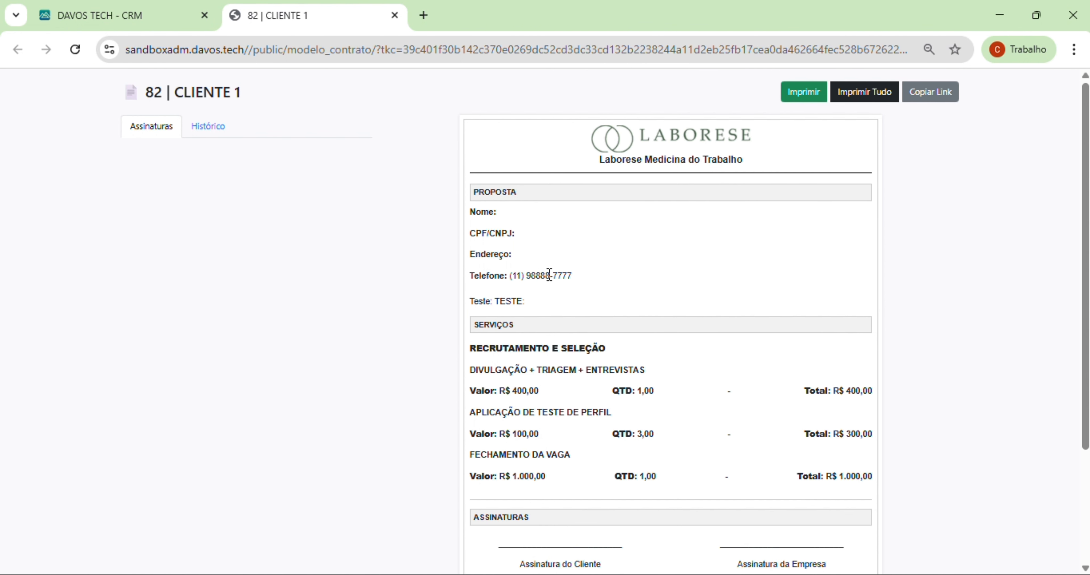
scroll(669, 311, down, 3)
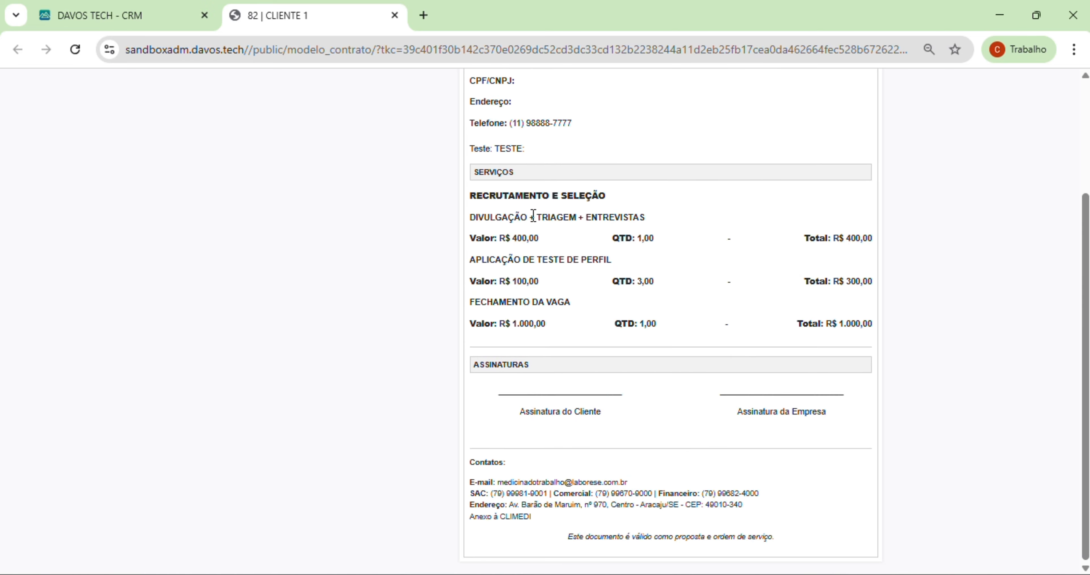
drag(534, 216, 603, 315)
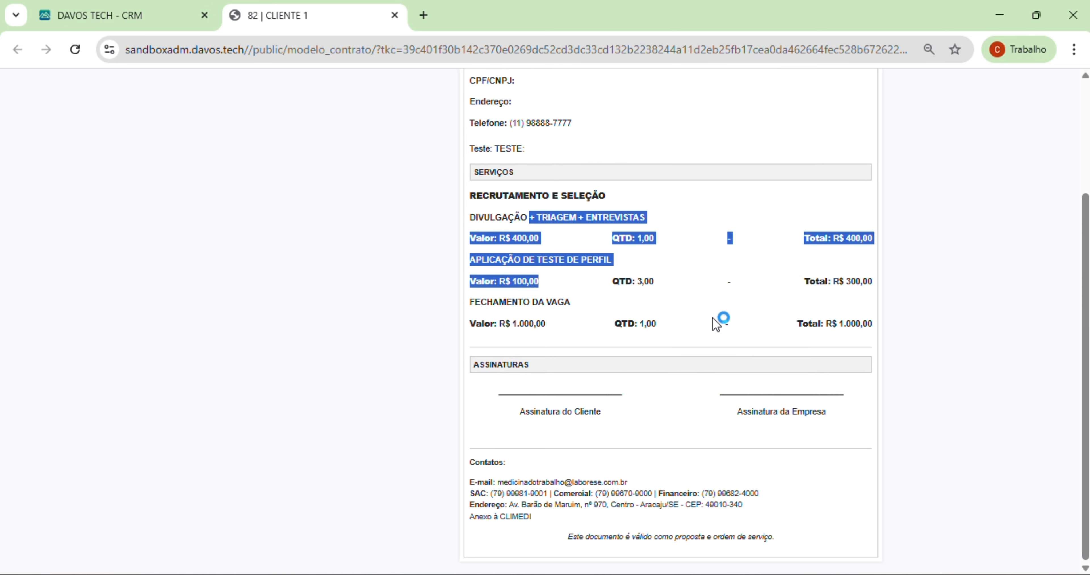
scroll(715, 323, up, 3)
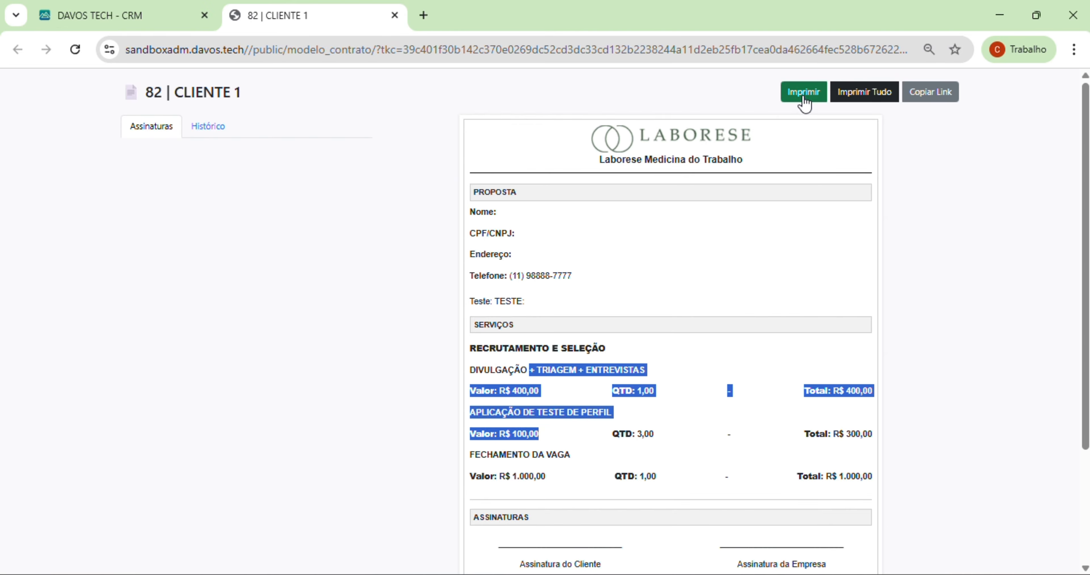
click(866, 97)
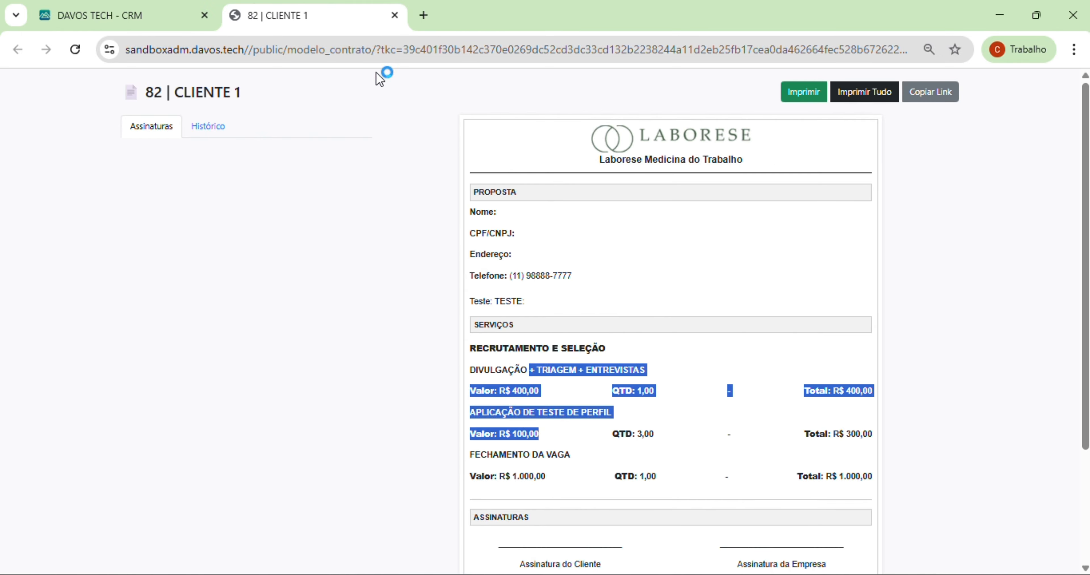
Step: Close the contract tab and contract window, then reopen the CLIENTE 1 opportunity
click(394, 16)
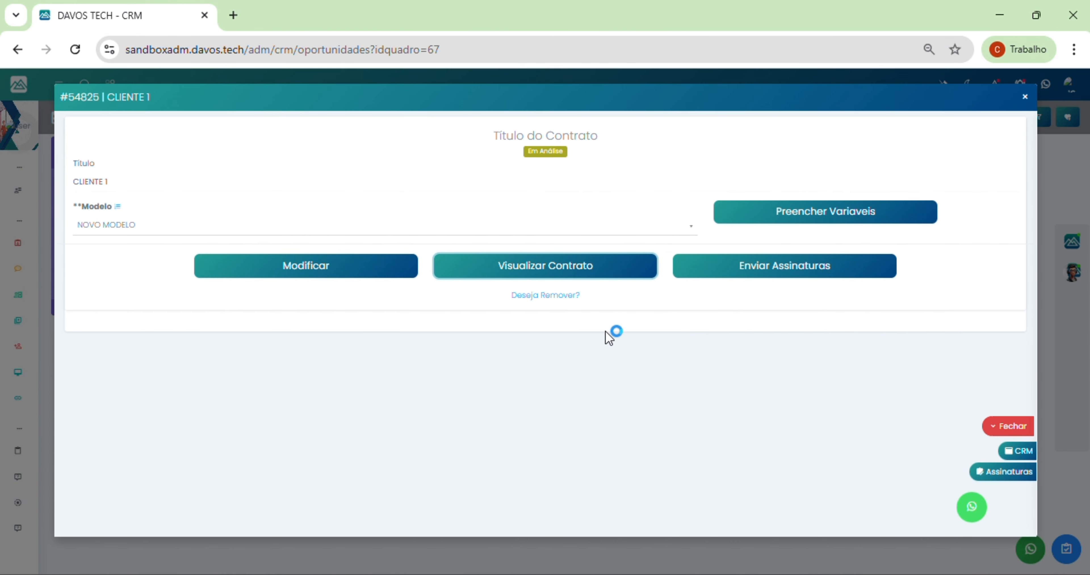
click(1025, 101)
click(556, 189)
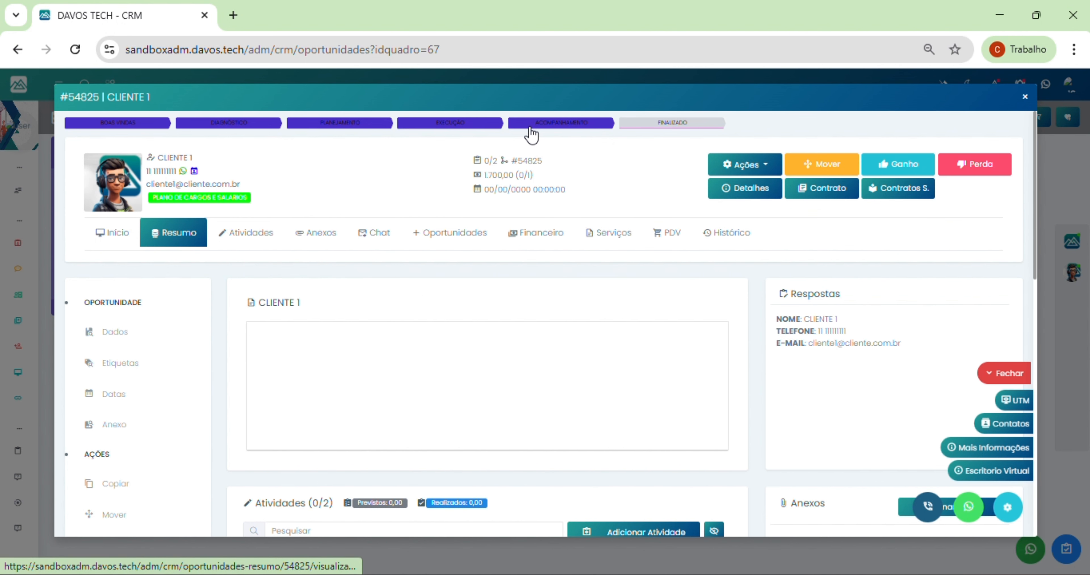
Step: Mark CLIENTE 1 as lost with reason MUDANÇA DE GESTÃO
click(969, 173)
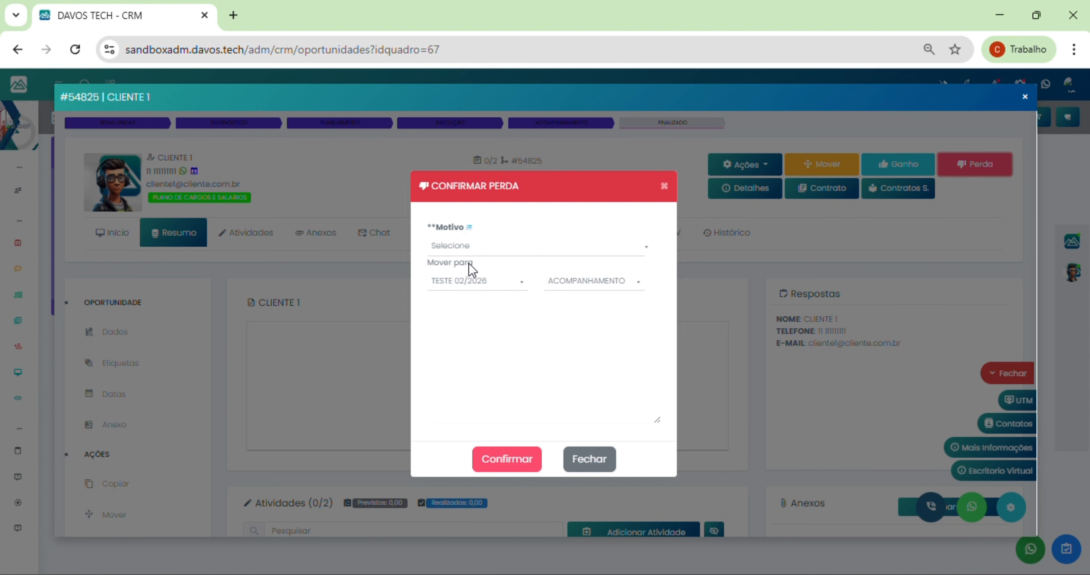
click(469, 250)
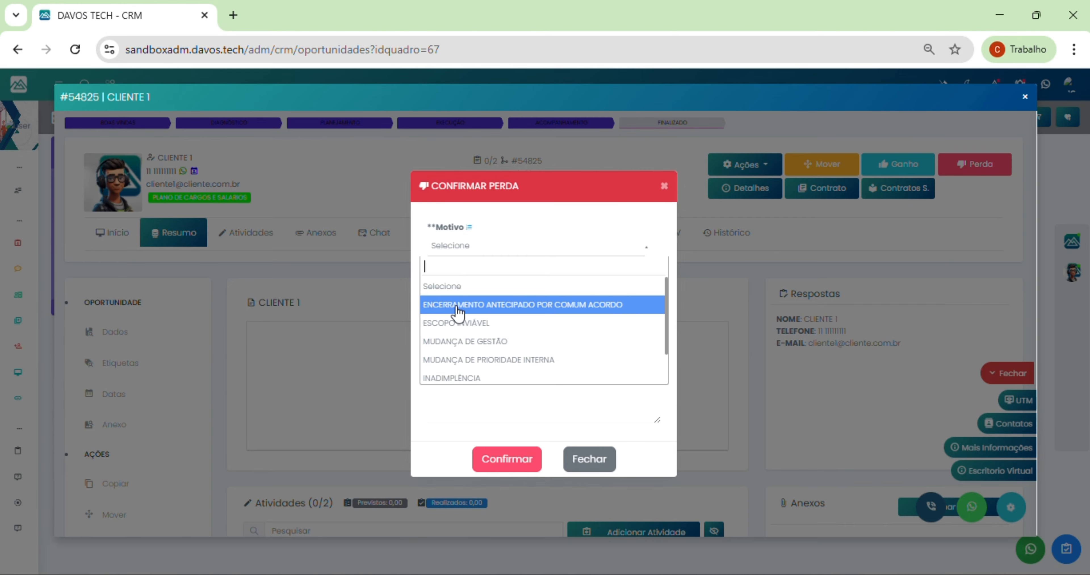
click(464, 342)
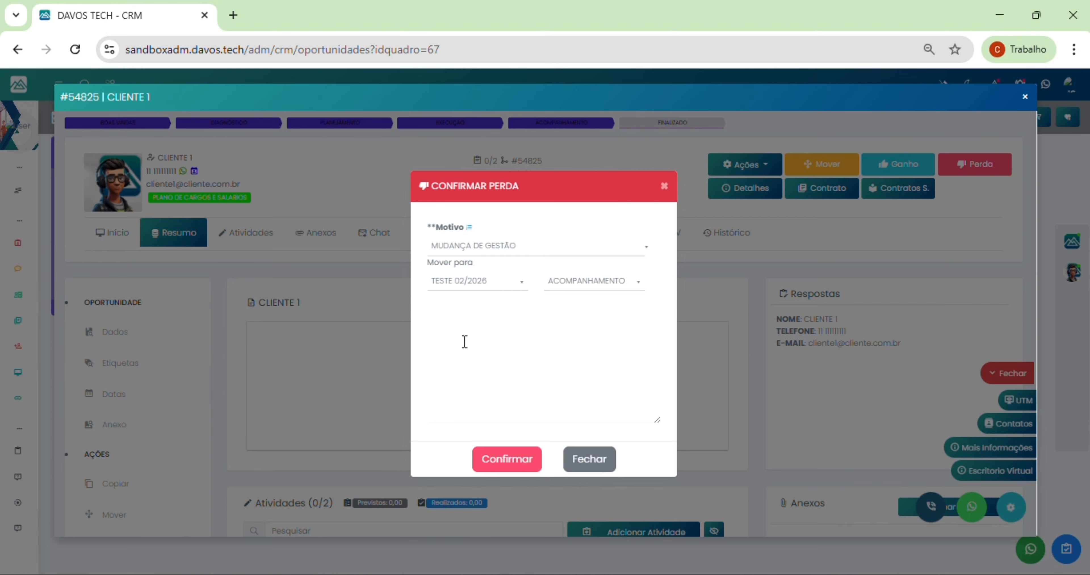
click(503, 469)
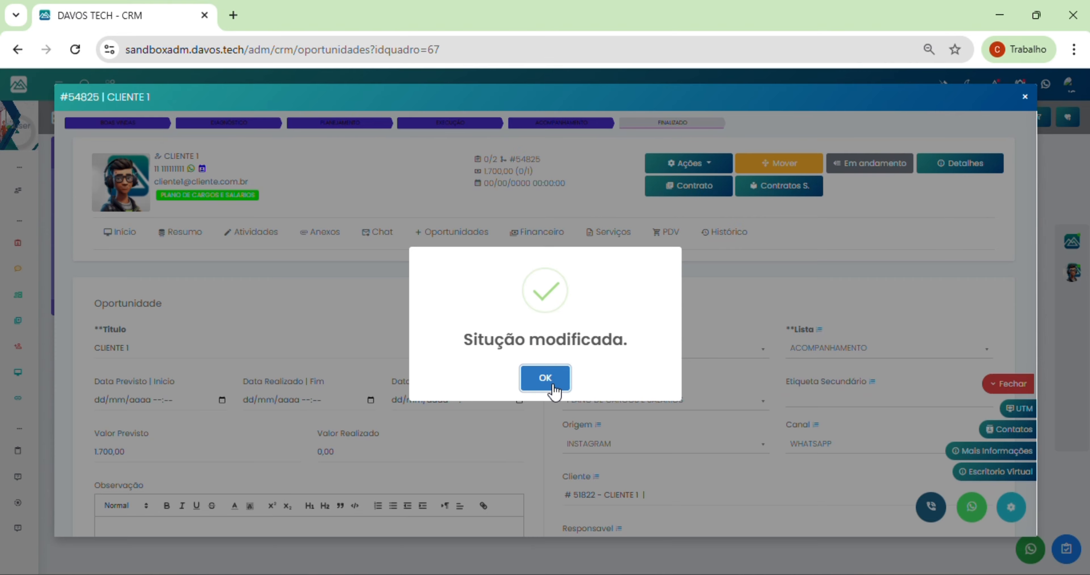
click(549, 377)
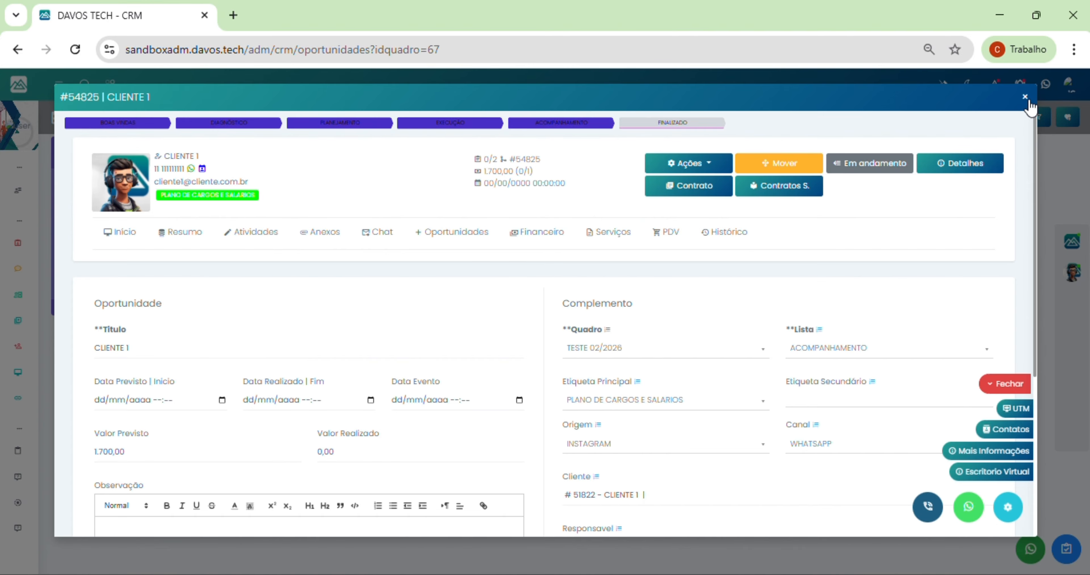
Step: Save the CLIENTE 1 opportunity form and close it to return to the board
scroll(867, 270, down, 5)
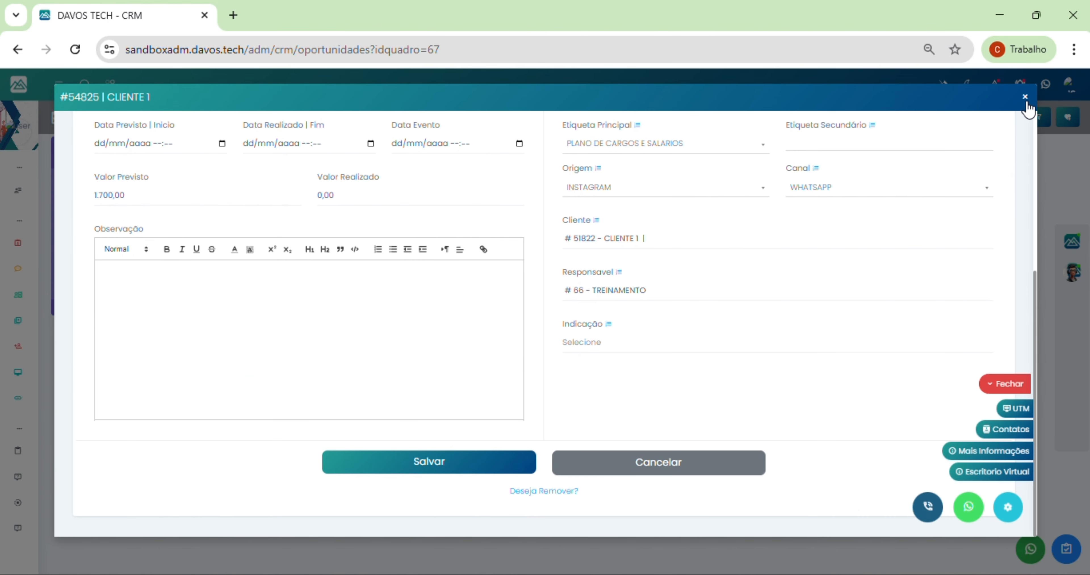
click(462, 465)
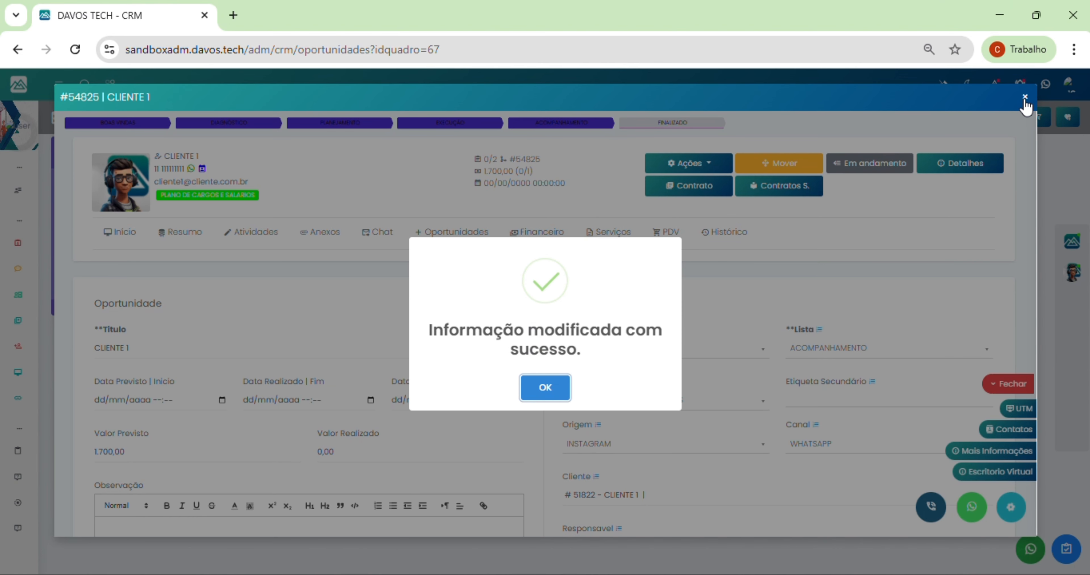
click(536, 393)
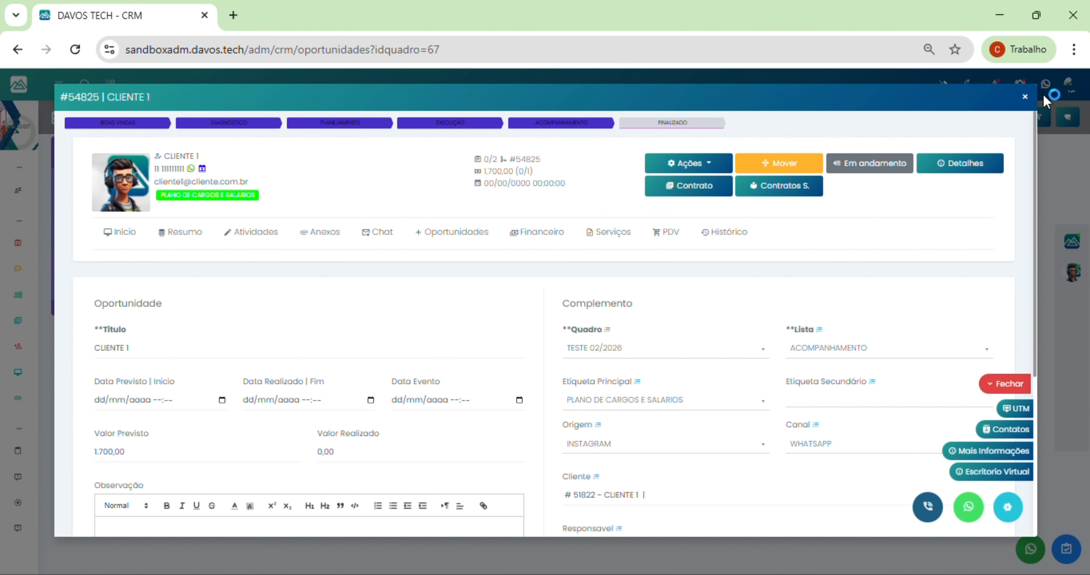
click(1025, 97)
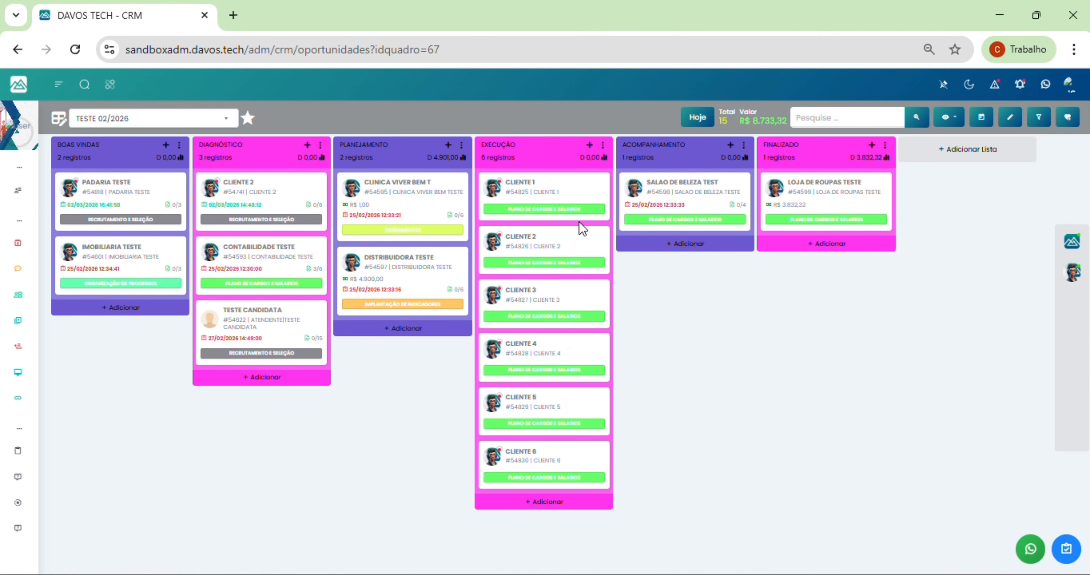
click(538, 194)
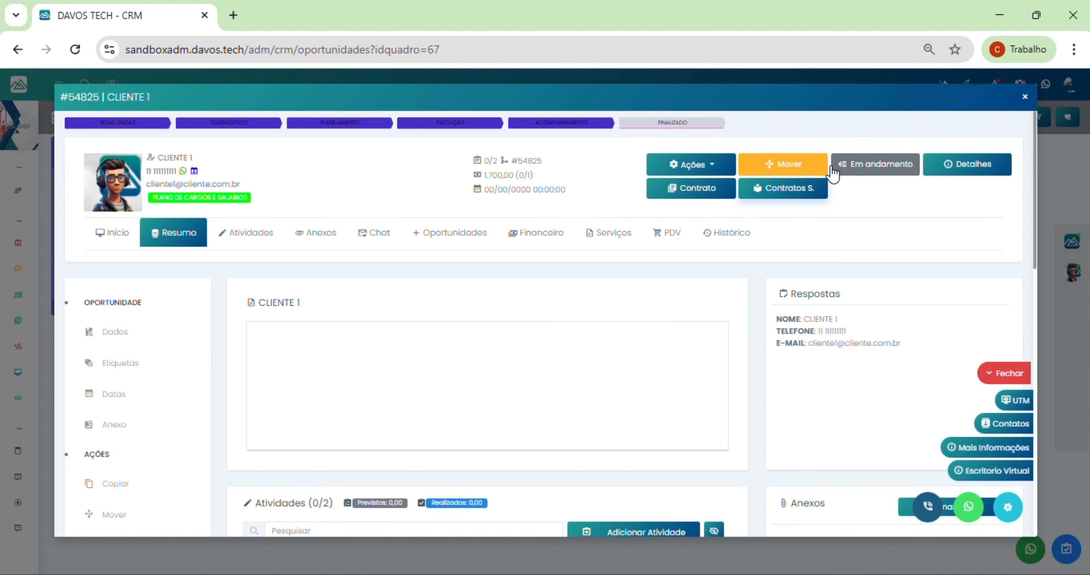
click(858, 166)
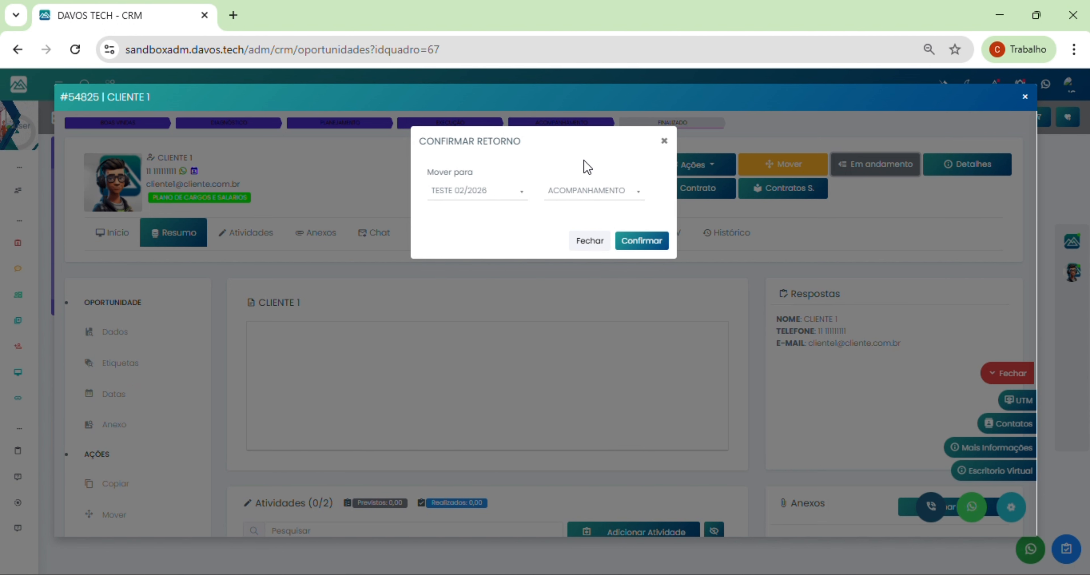
click(568, 192)
scroll(571, 275, down, 1)
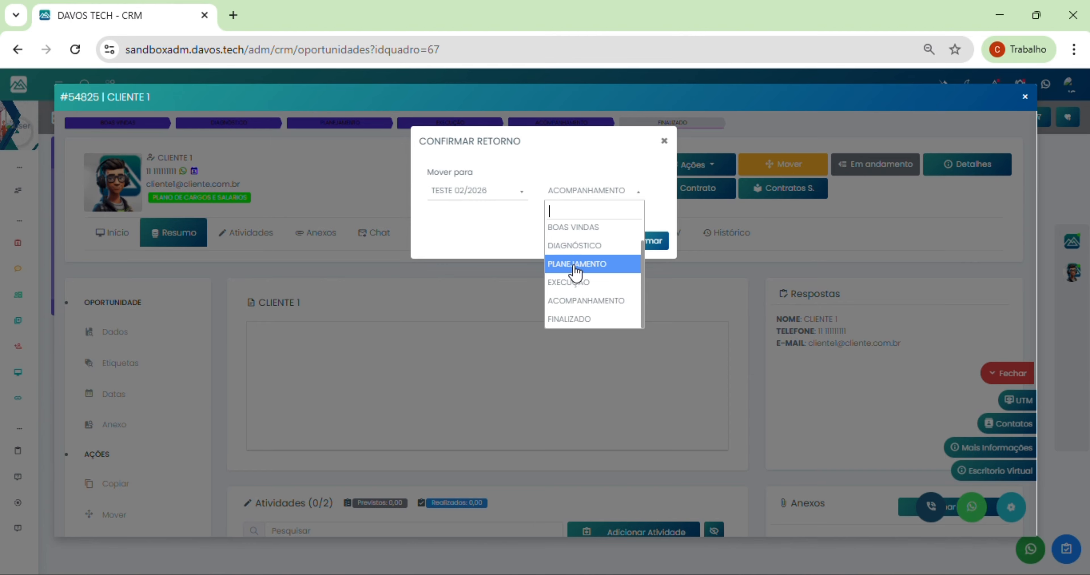
click(664, 142)
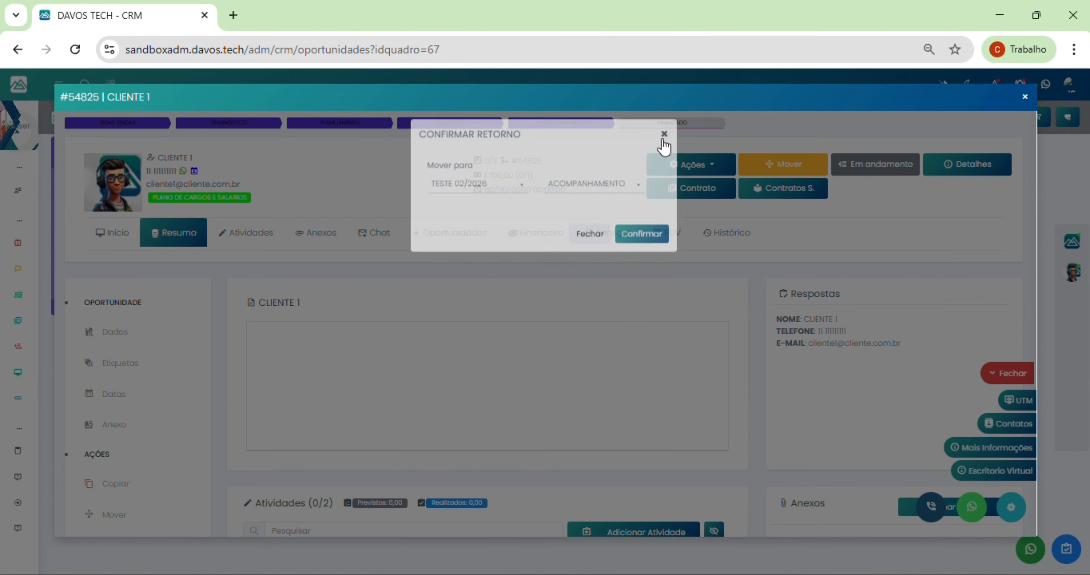
click(717, 170)
click(717, 169)
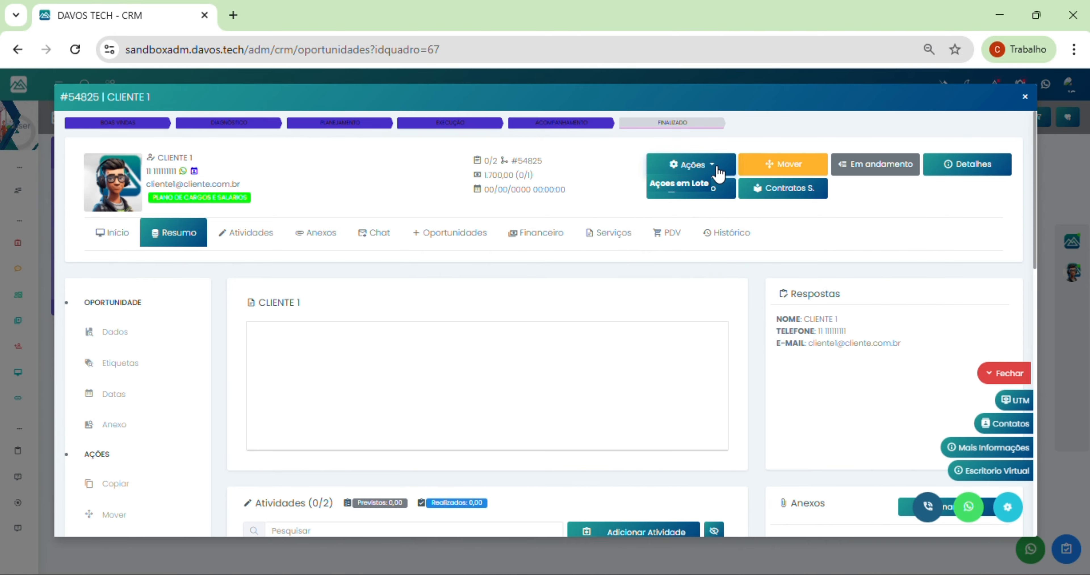
Step: Close the opportunity and switch to the TESTE 02/2026 board by searching 'test'
click(1026, 100)
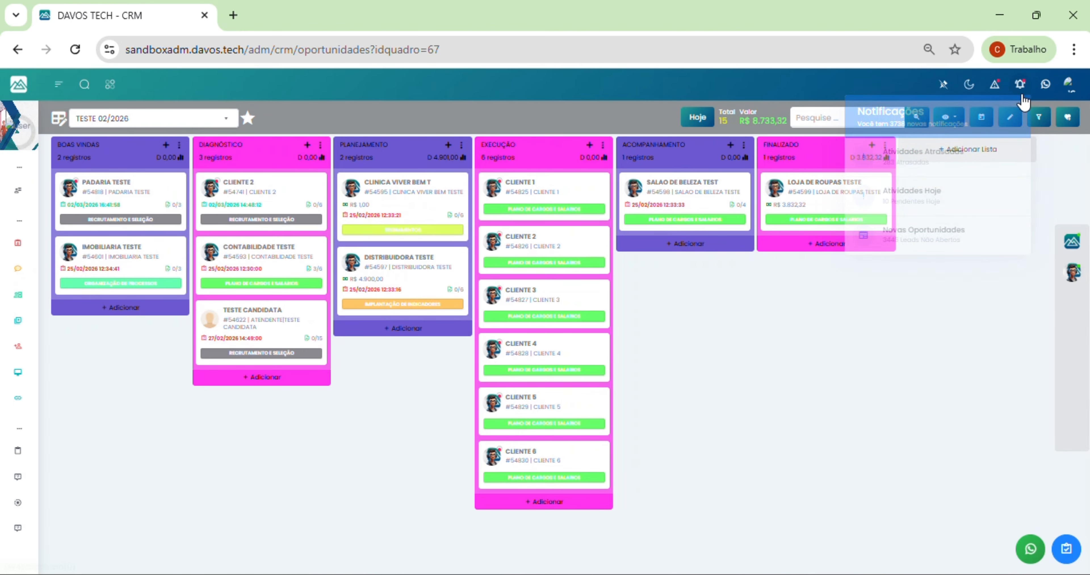
click(15, 87)
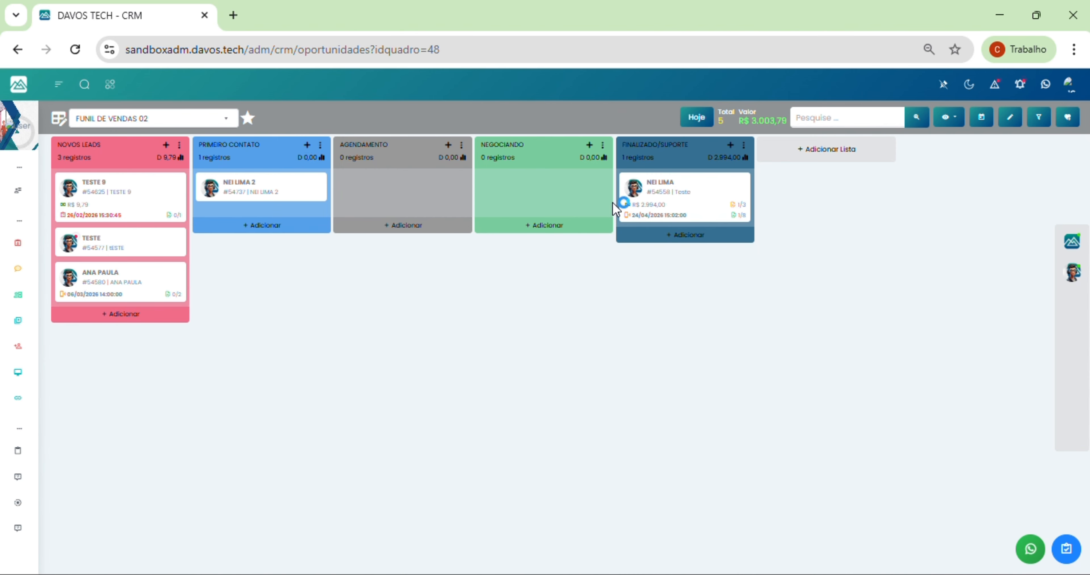
click(148, 118)
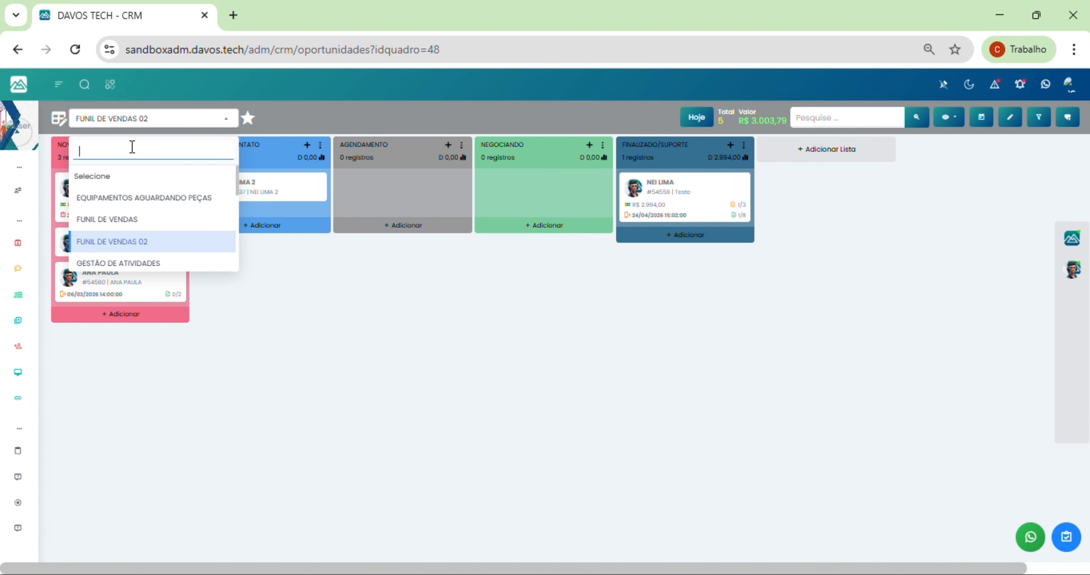
text(teste)
click(142, 186)
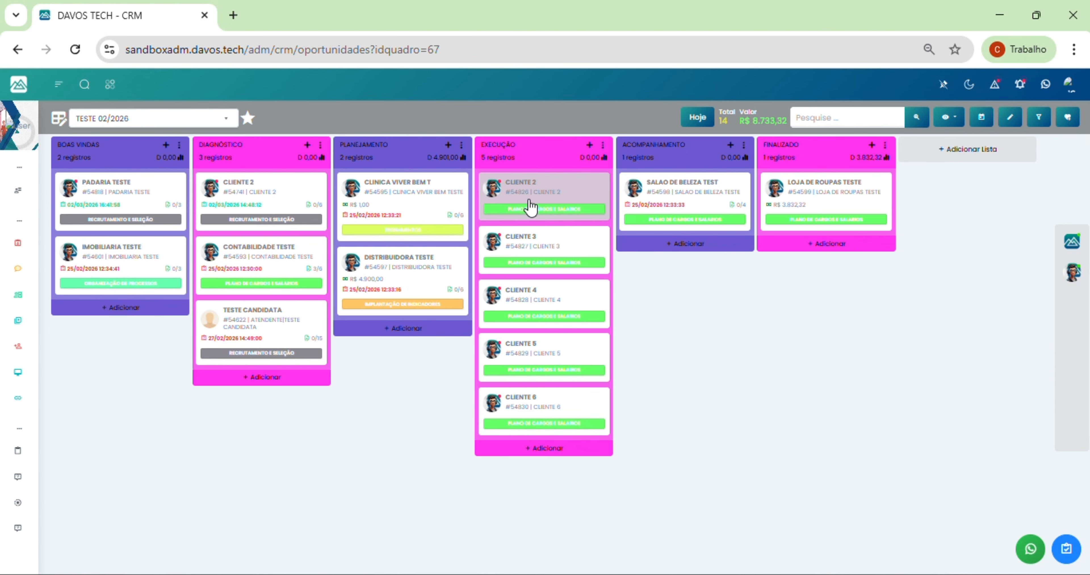
Step: Mark the CLIENTE 2 opportunity as won and confirm it
click(526, 191)
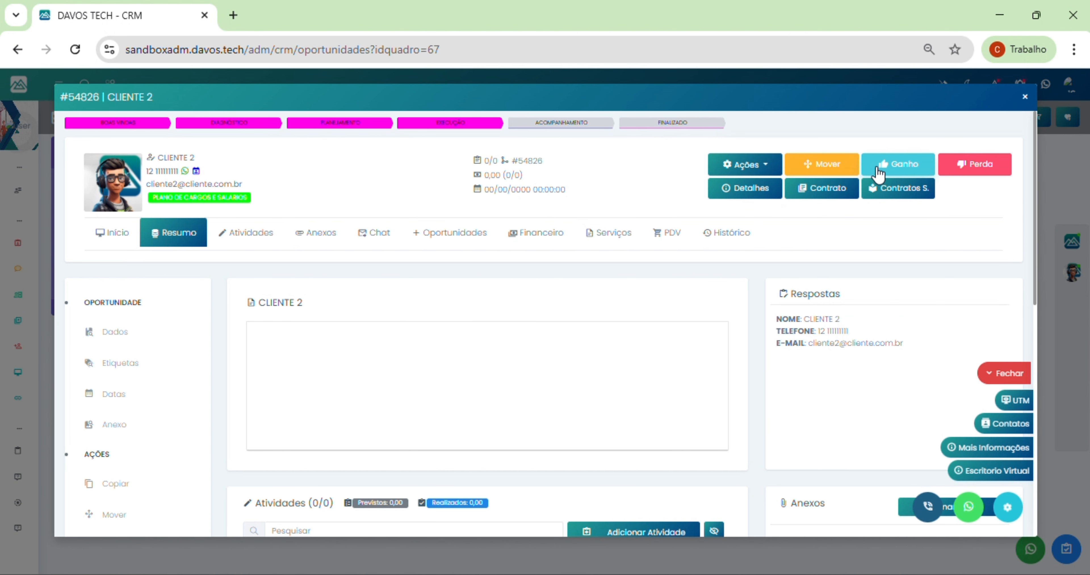
click(877, 171)
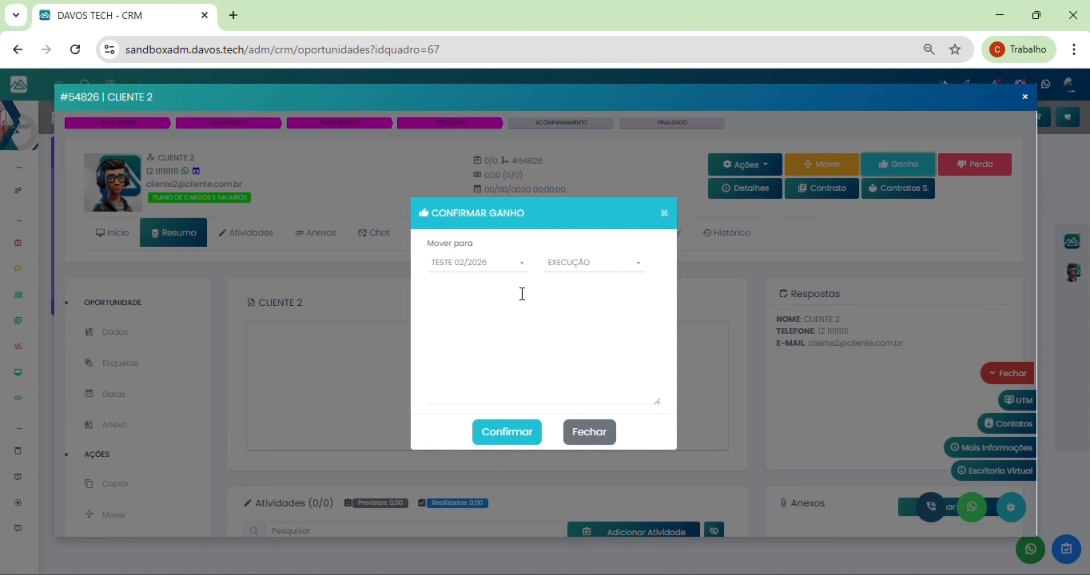
click(506, 429)
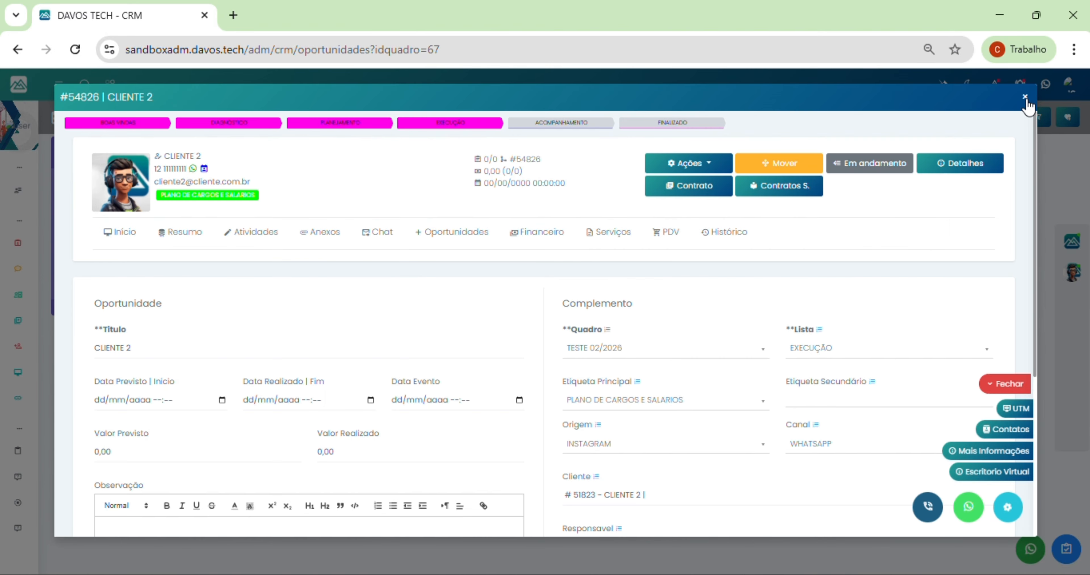
click(1025, 97)
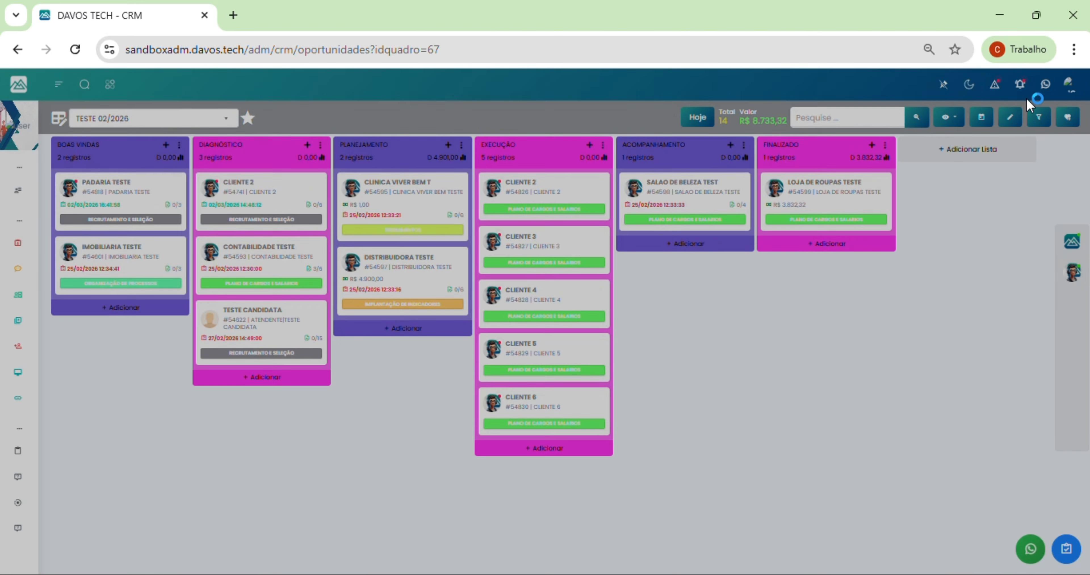
Step: Go back home and reselect the TESTE 02/2026 board via a 'teste' search
click(19, 87)
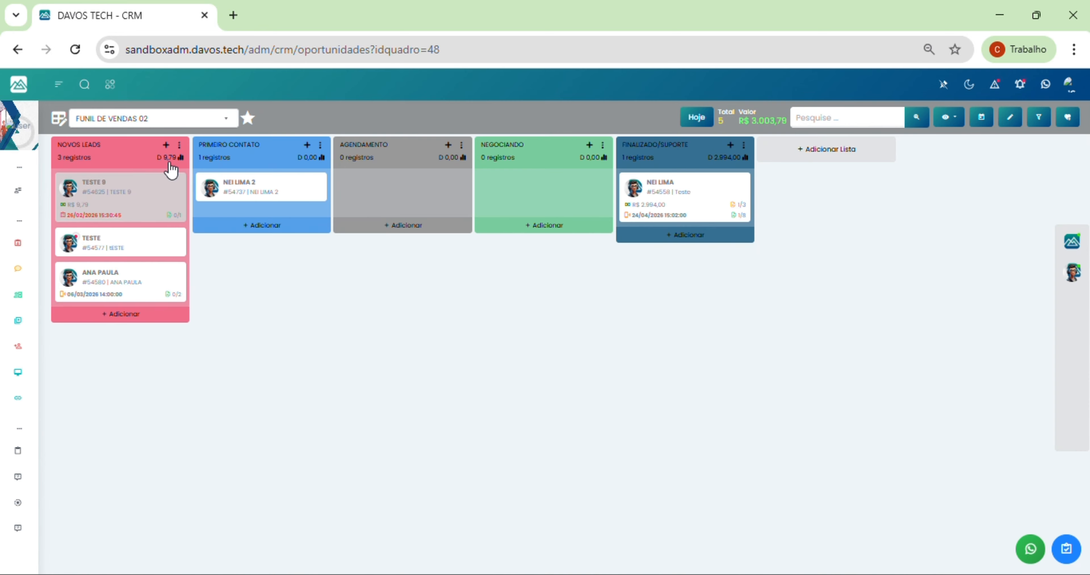
click(167, 120)
text(teste)
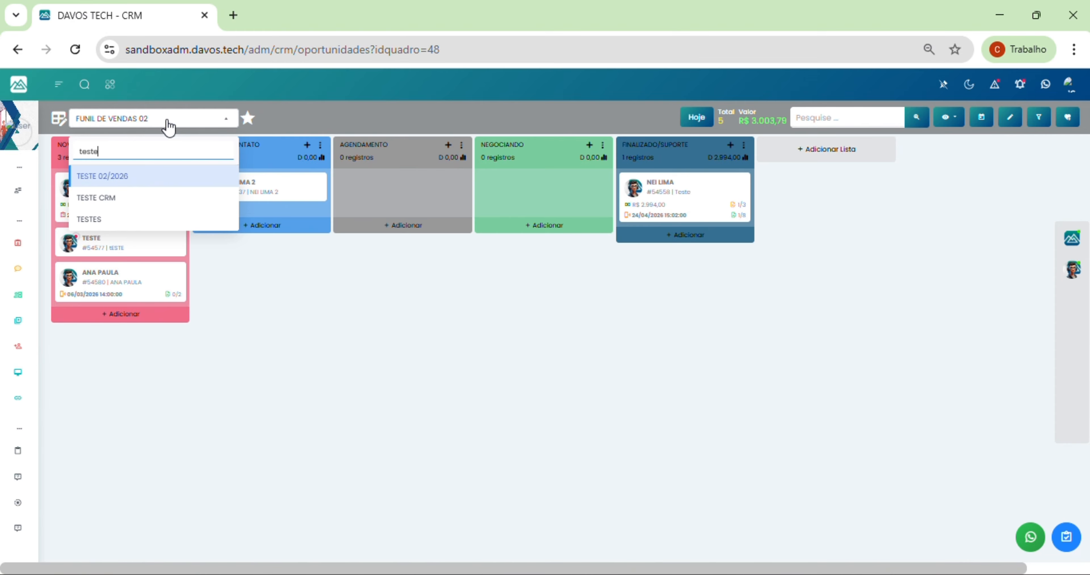
click(165, 177)
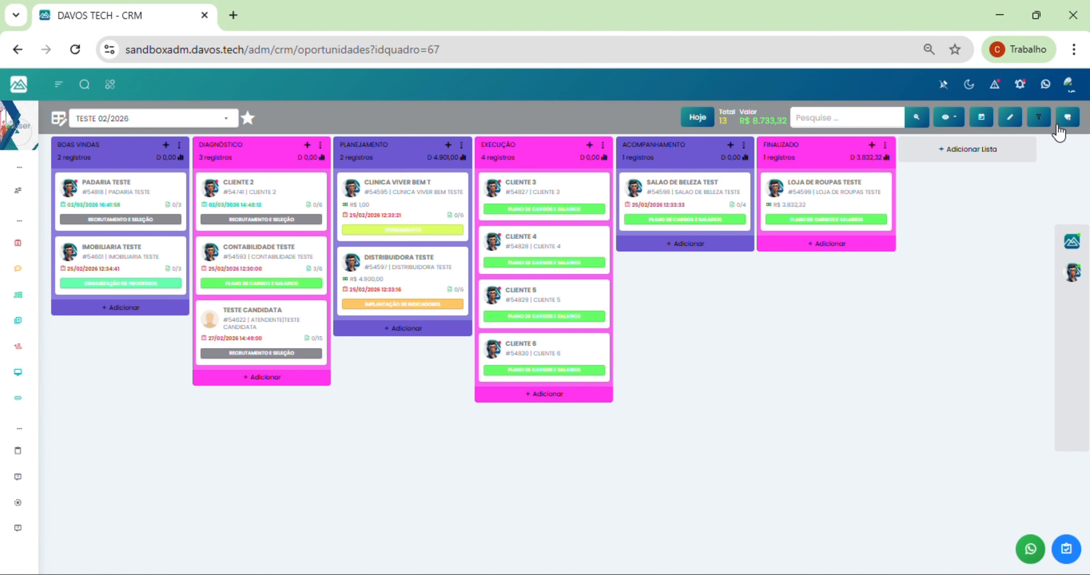
Step: Filter the TESTE 02/2026 board with Situação Conclusão set to Todos
click(1040, 119)
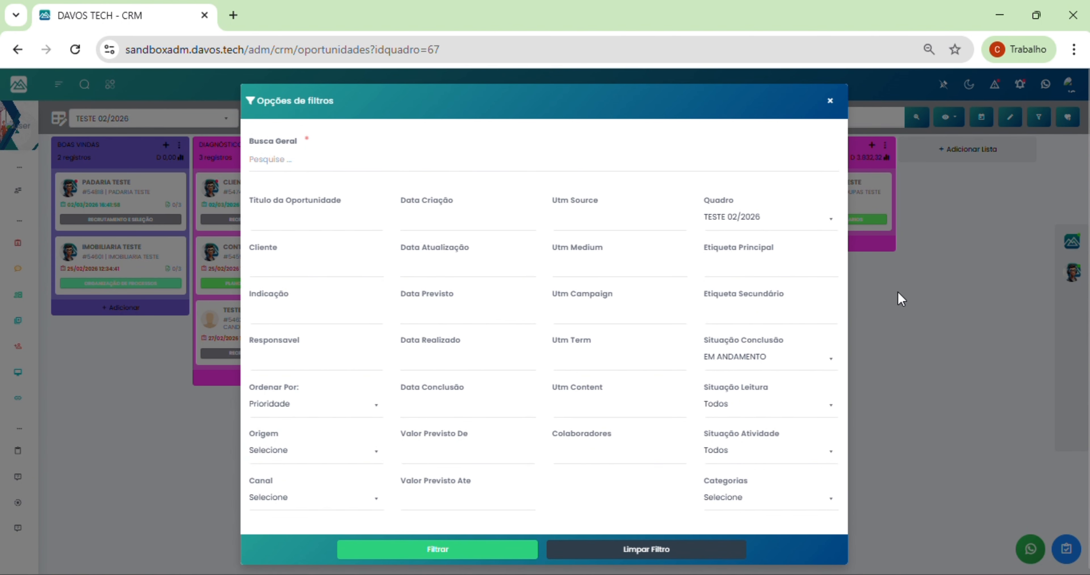
scroll(614, 405, down, 1)
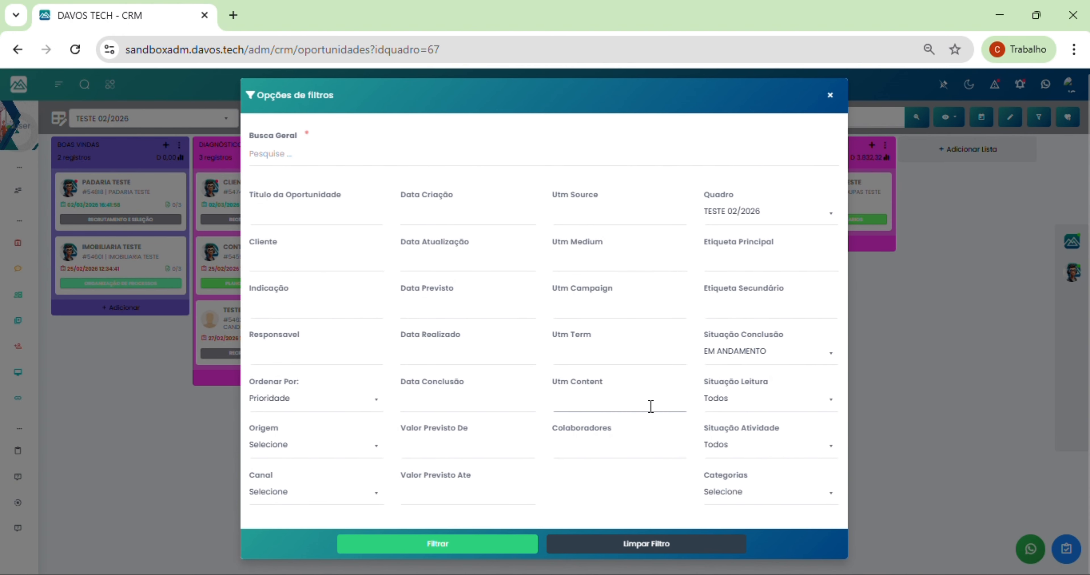
click(736, 355)
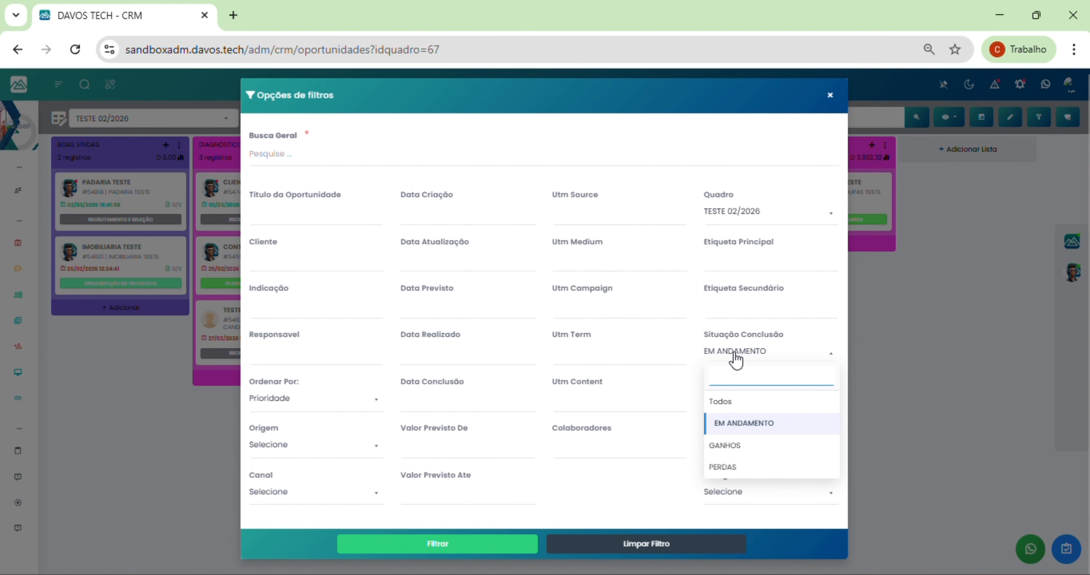
click(722, 402)
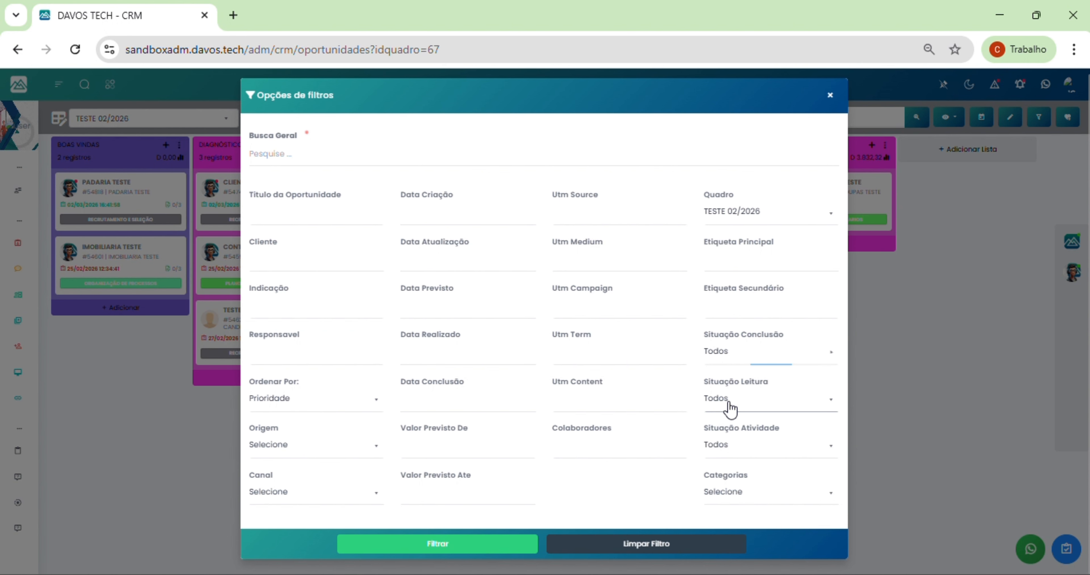
click(735, 360)
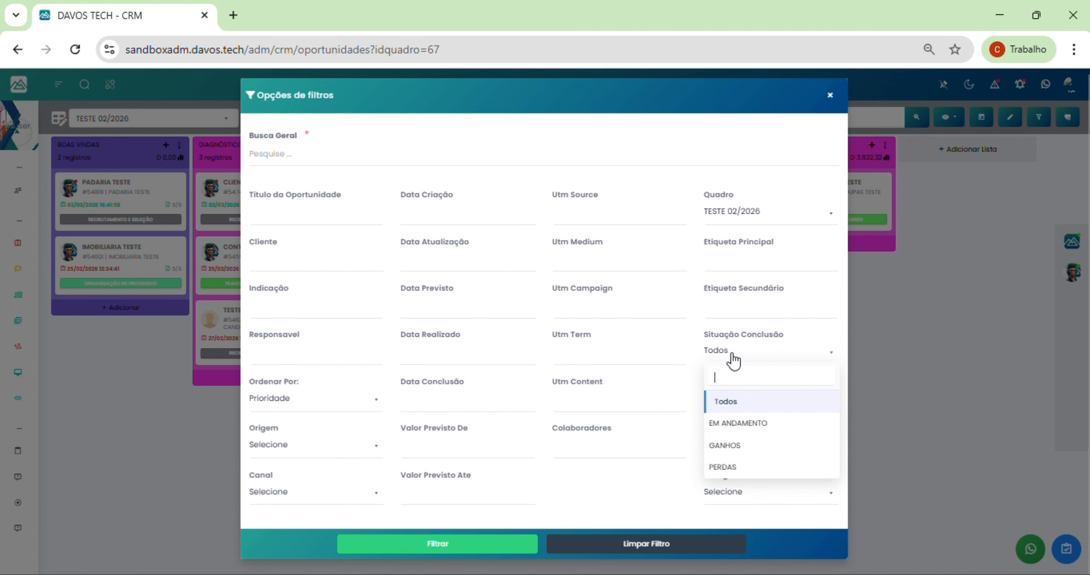
click(740, 360)
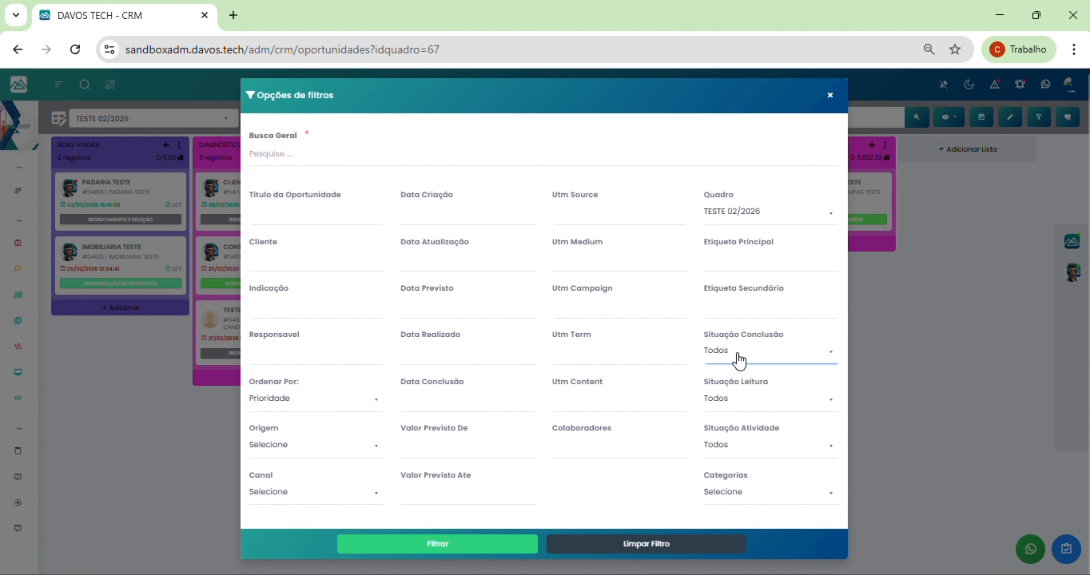
click(482, 540)
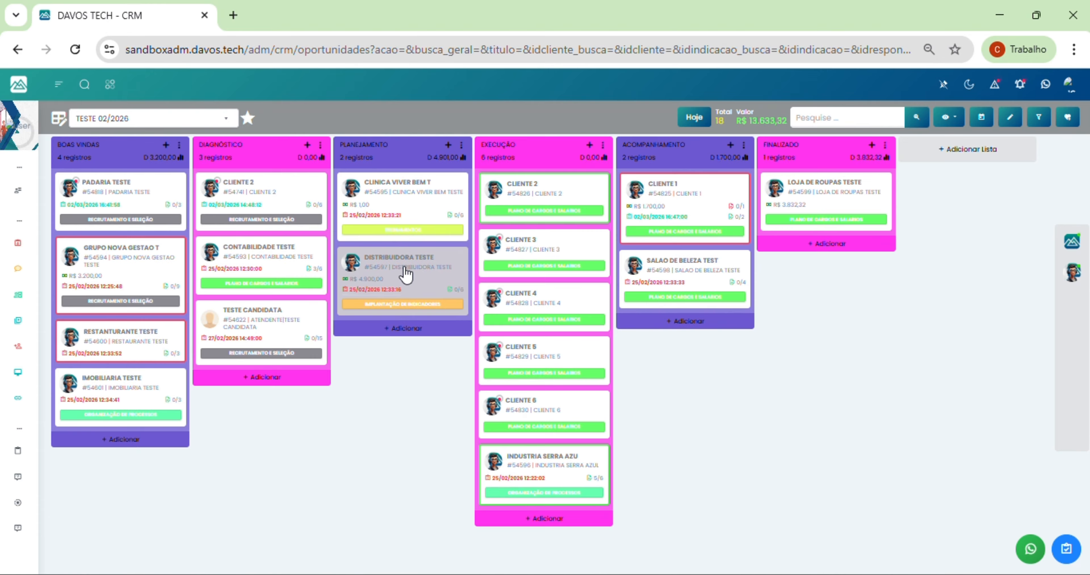
Step: Move DISTRIBUIDORA TESTE into EXECUÇÃO and review the CLINICA VIVER BEM TESTE opportunity's activities
drag(407, 274, 545, 192)
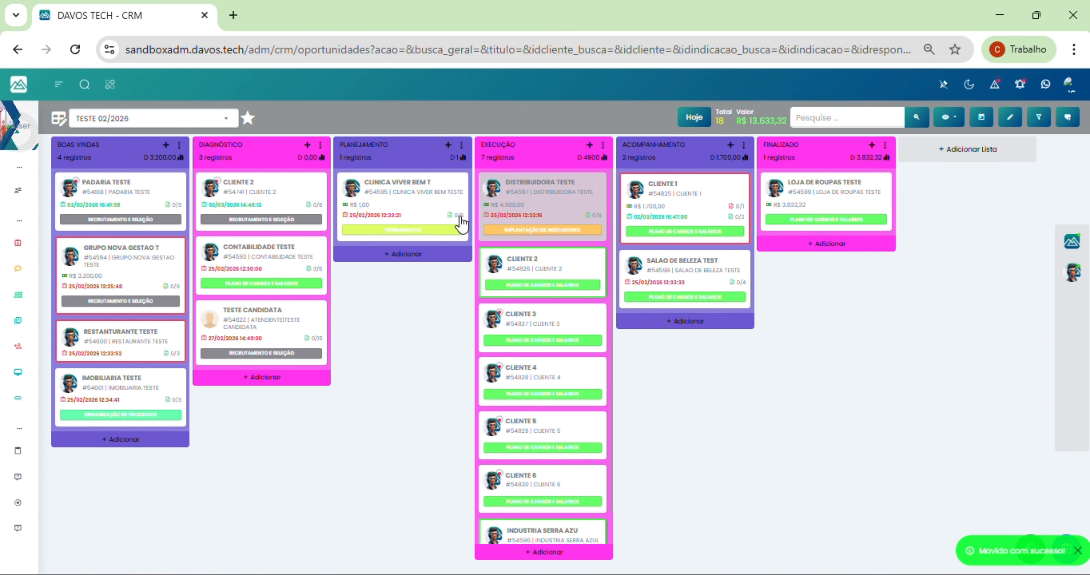
click(415, 206)
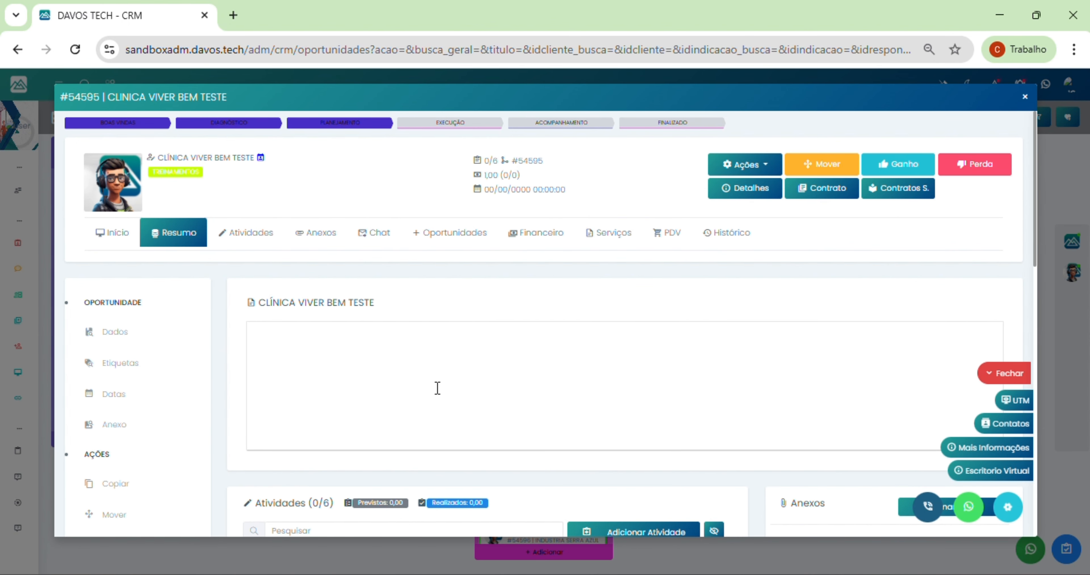
scroll(437, 388, down, 10)
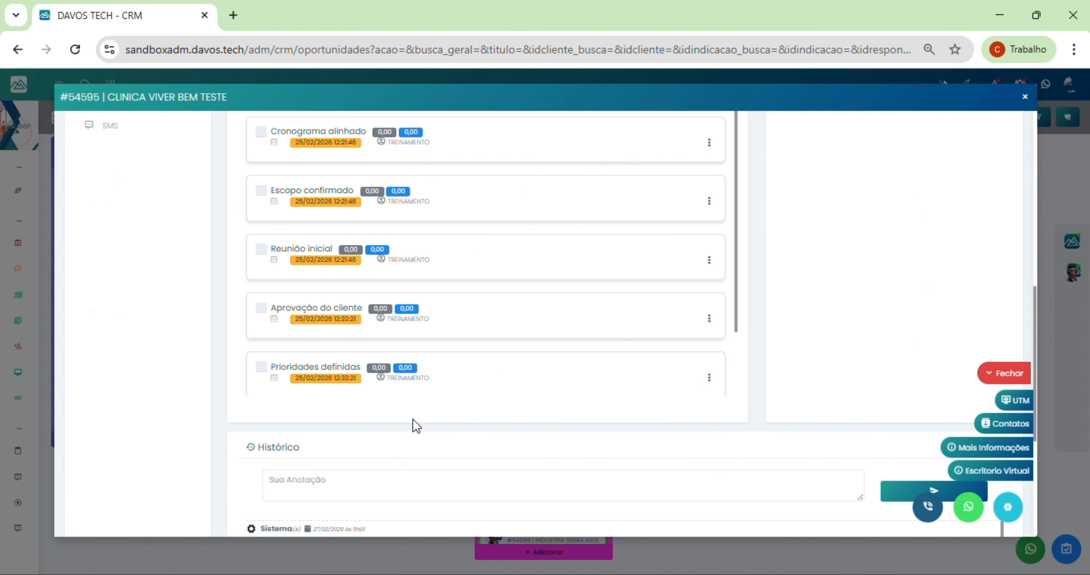
scroll(414, 425, up, 6)
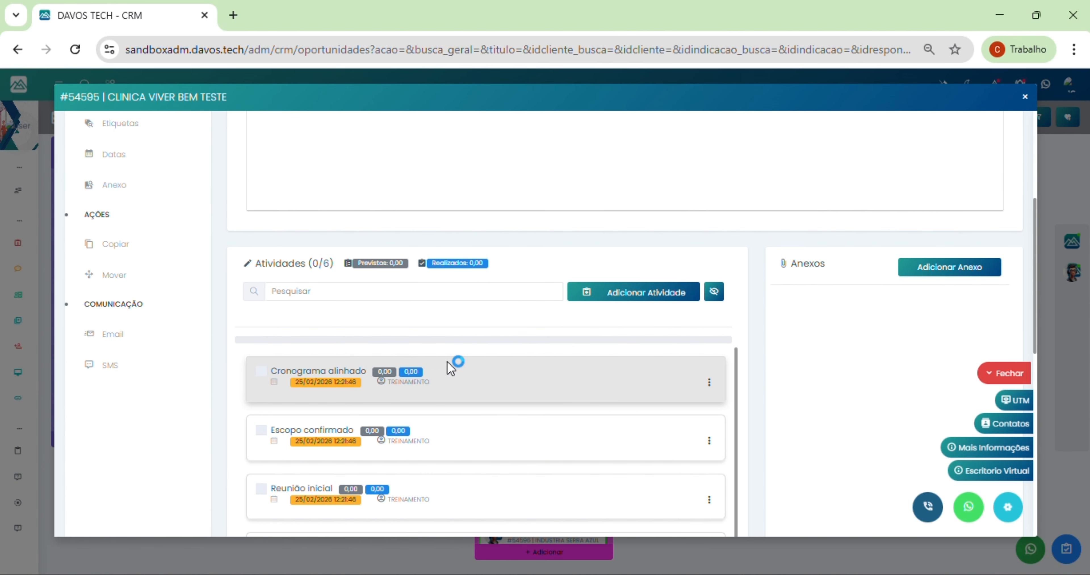
click(1025, 97)
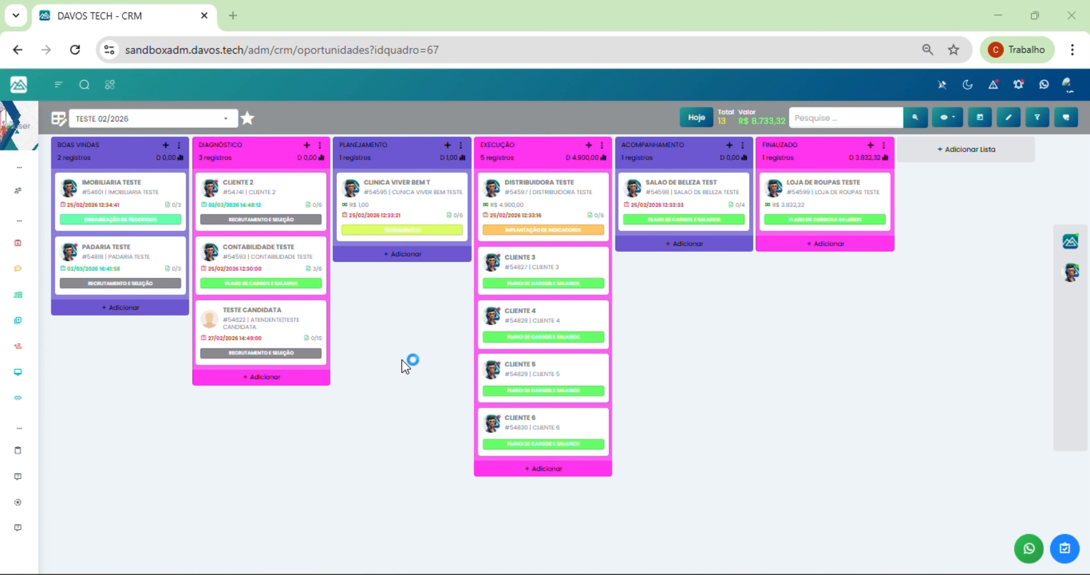
mouse_move(13, 190)
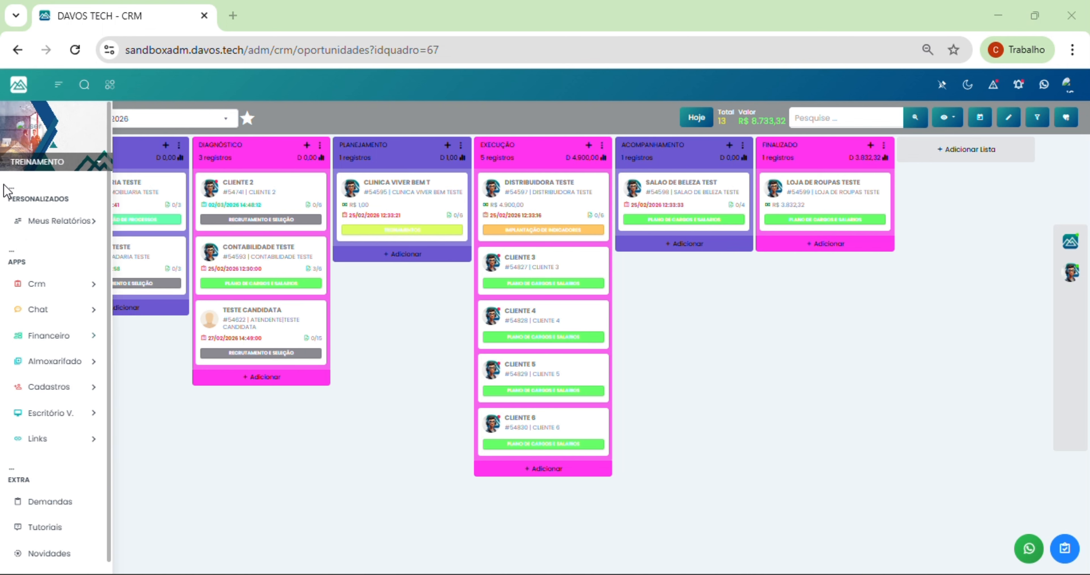
Step: Expand Meus Relatórios and go to Todos Relatórios Salvos
click(34, 224)
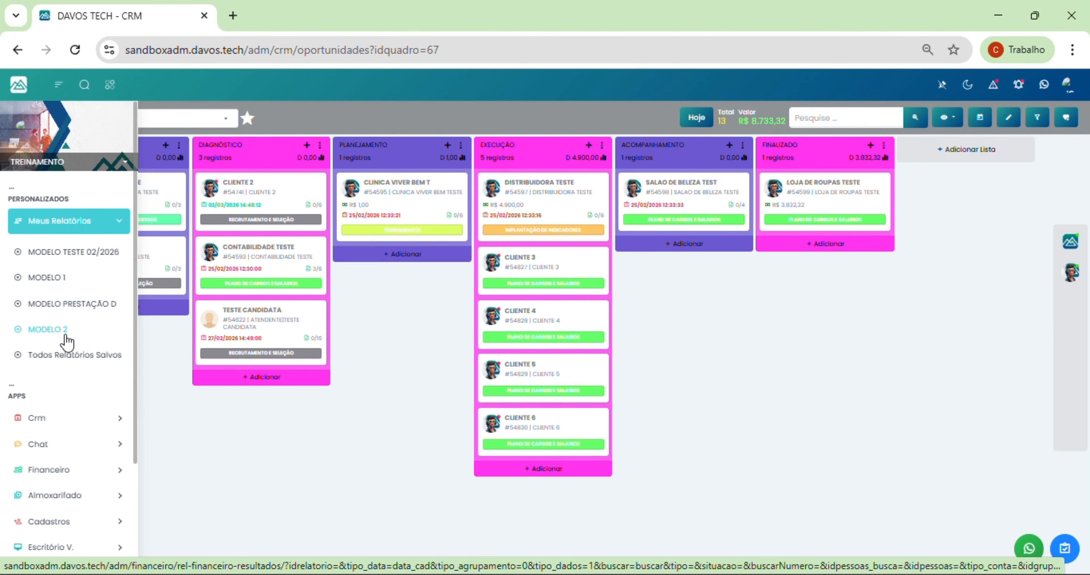
click(72, 360)
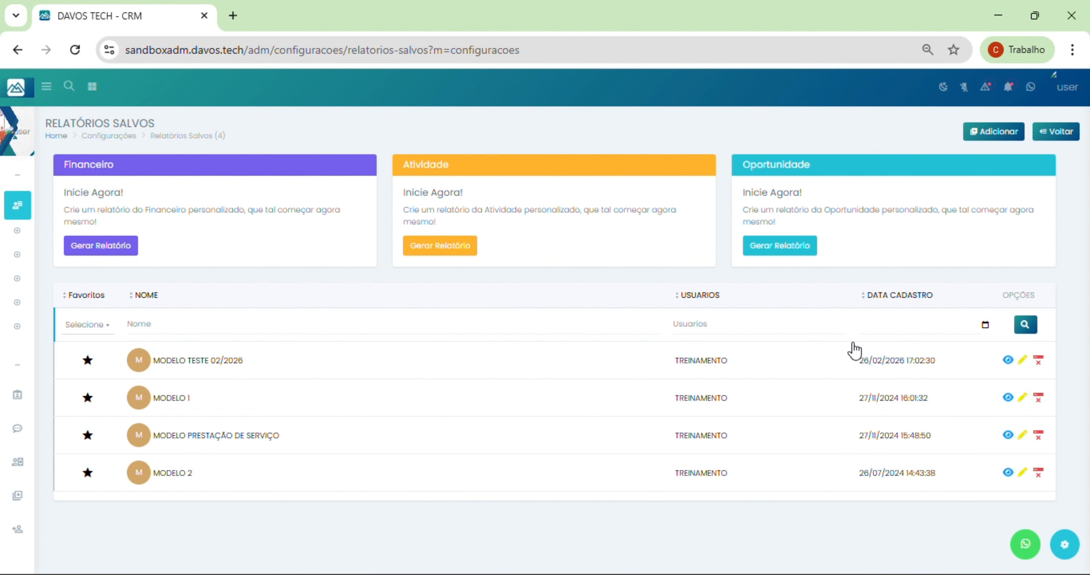
Step: Give MODELO TESTE 02/2026 the description 'test', save it, and open that report
click(1024, 360)
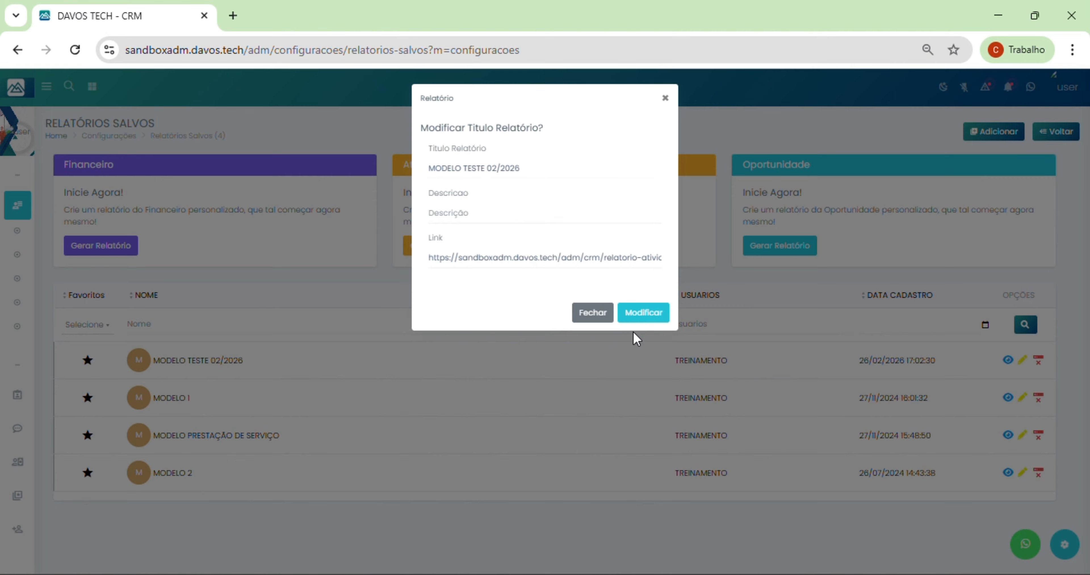
click(638, 322)
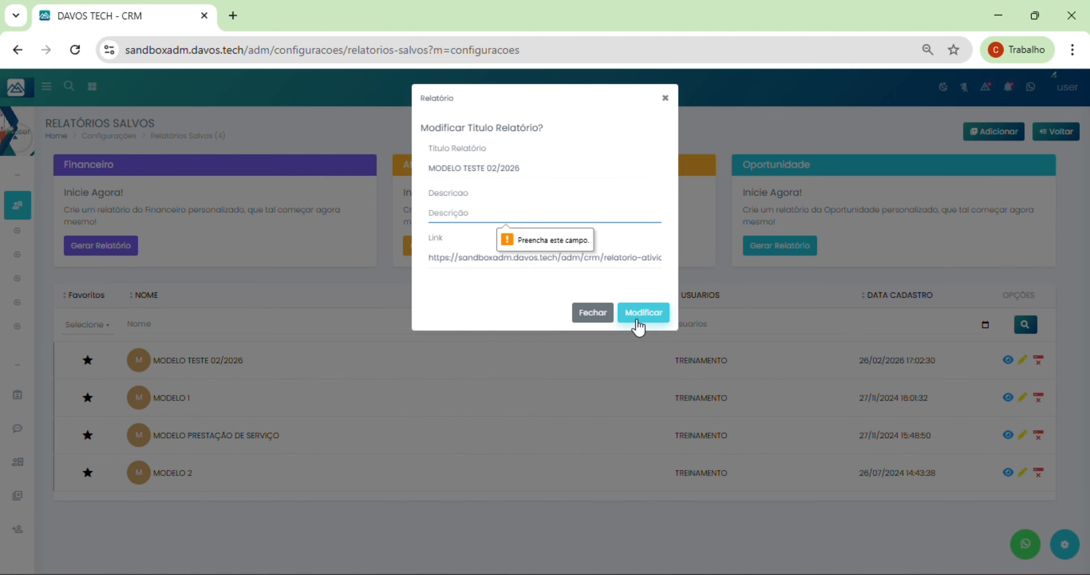
click(438, 189)
text(teste)
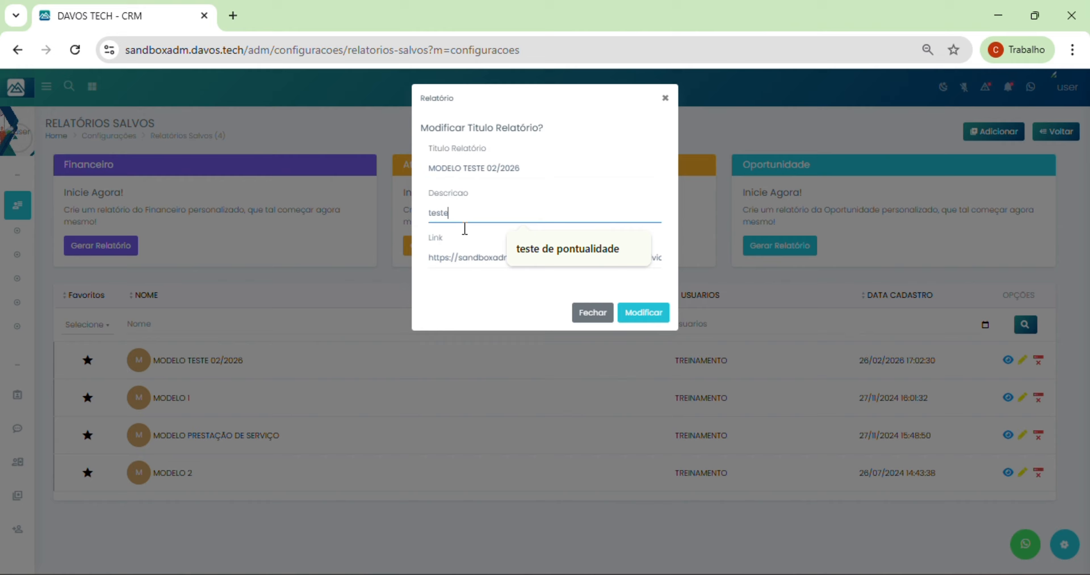
click(640, 311)
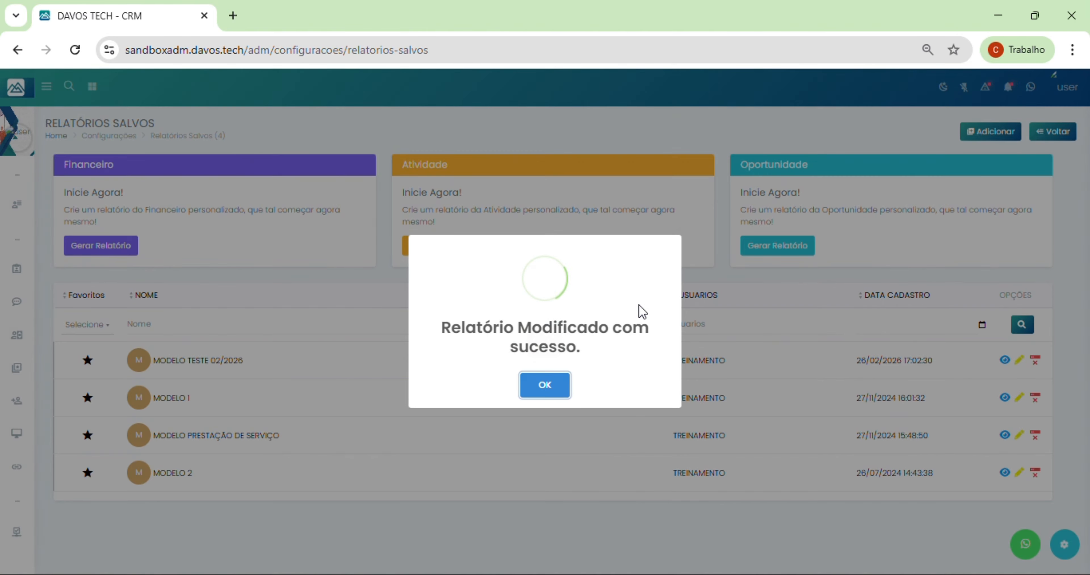
click(533, 387)
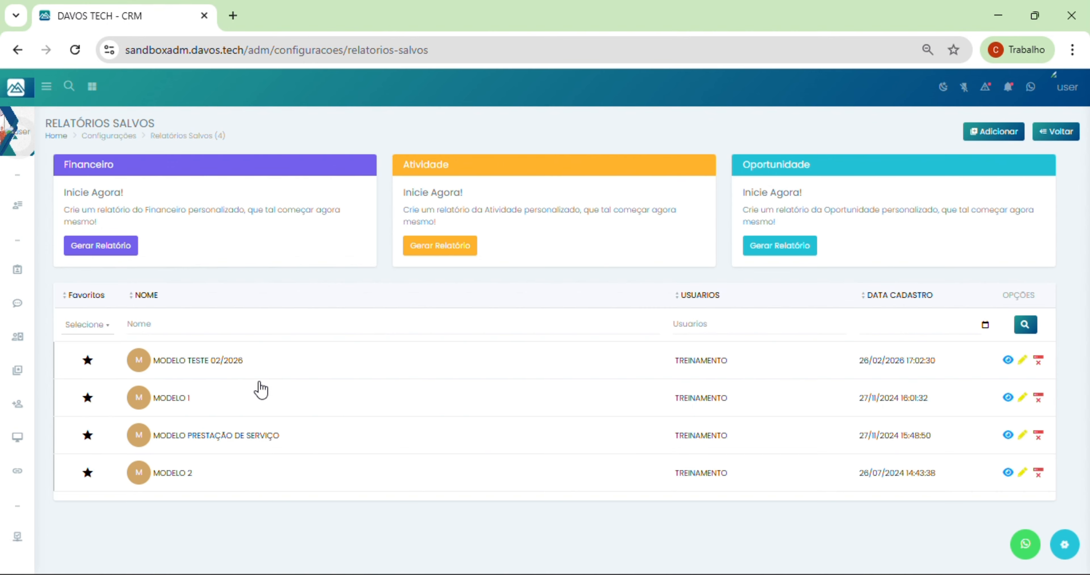
click(218, 363)
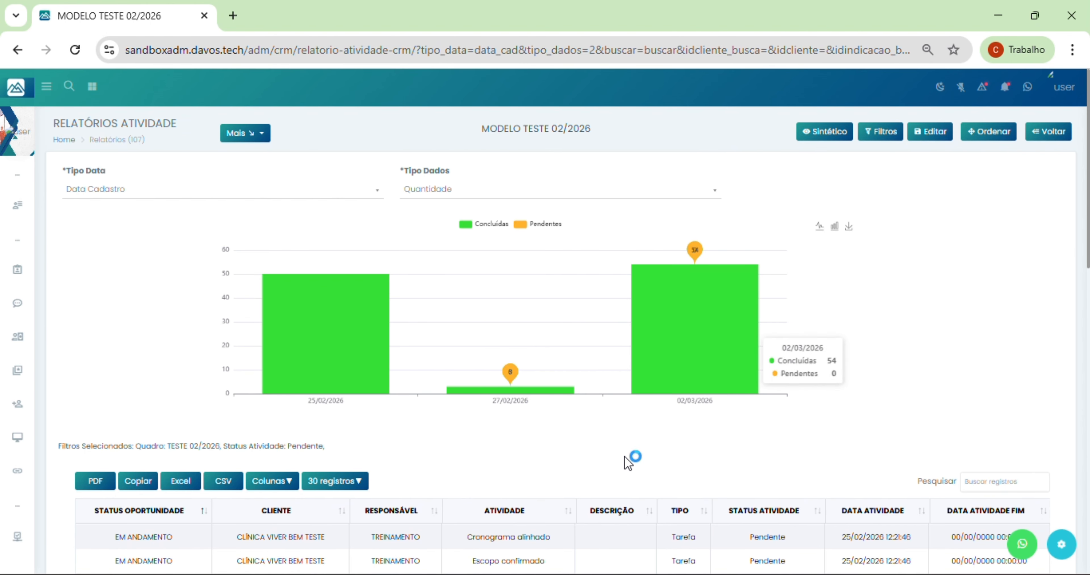
click(302, 430)
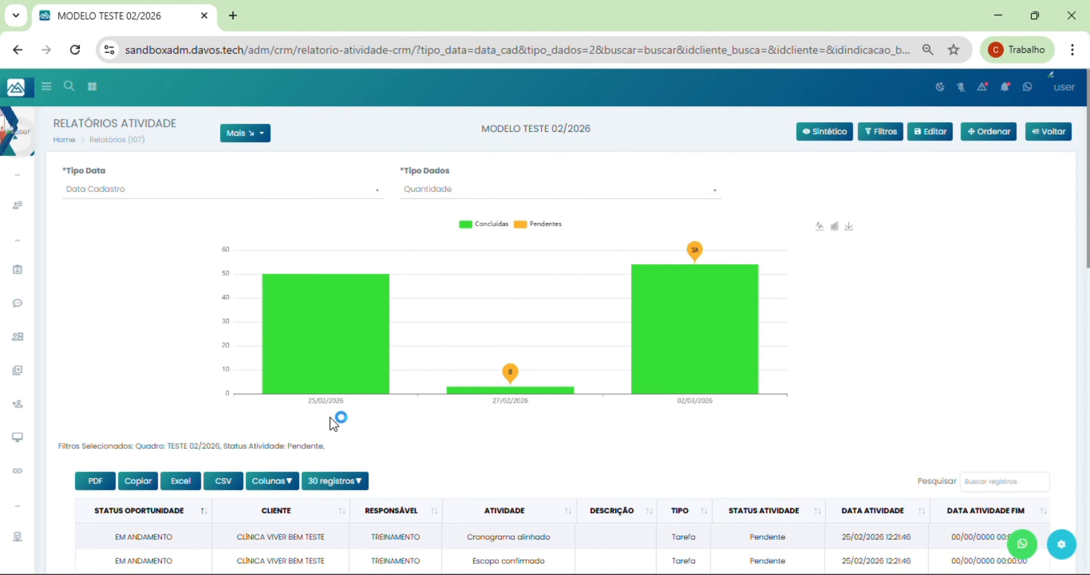
mouse_move(349, 372)
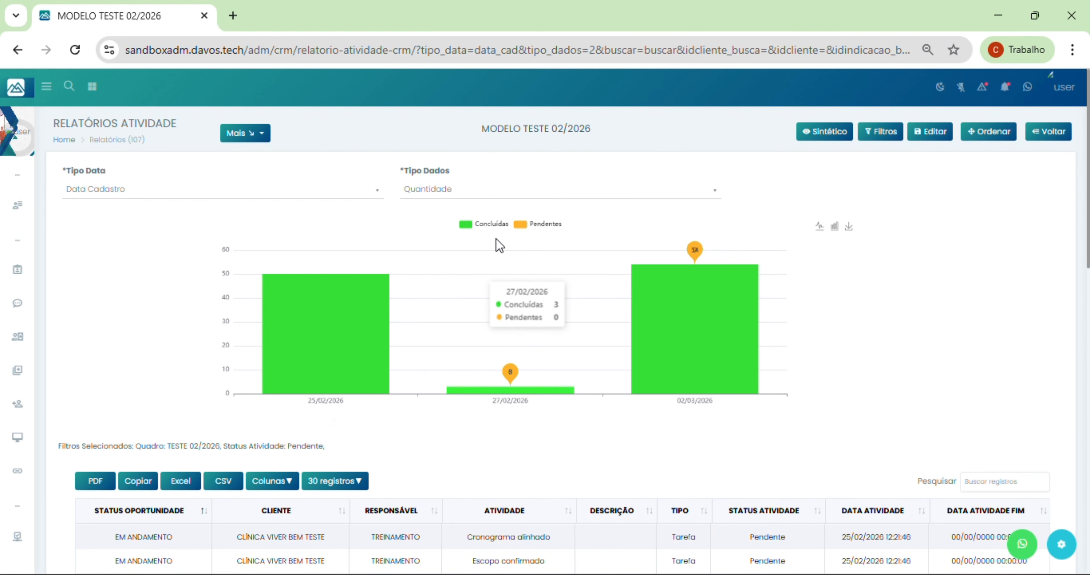
click(504, 289)
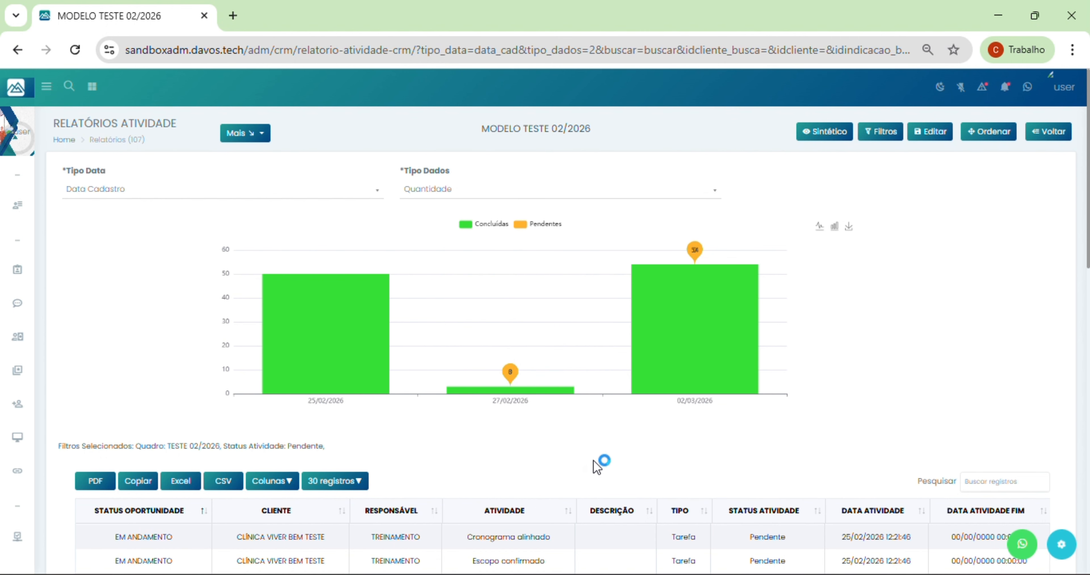
scroll(592, 463, down, 3)
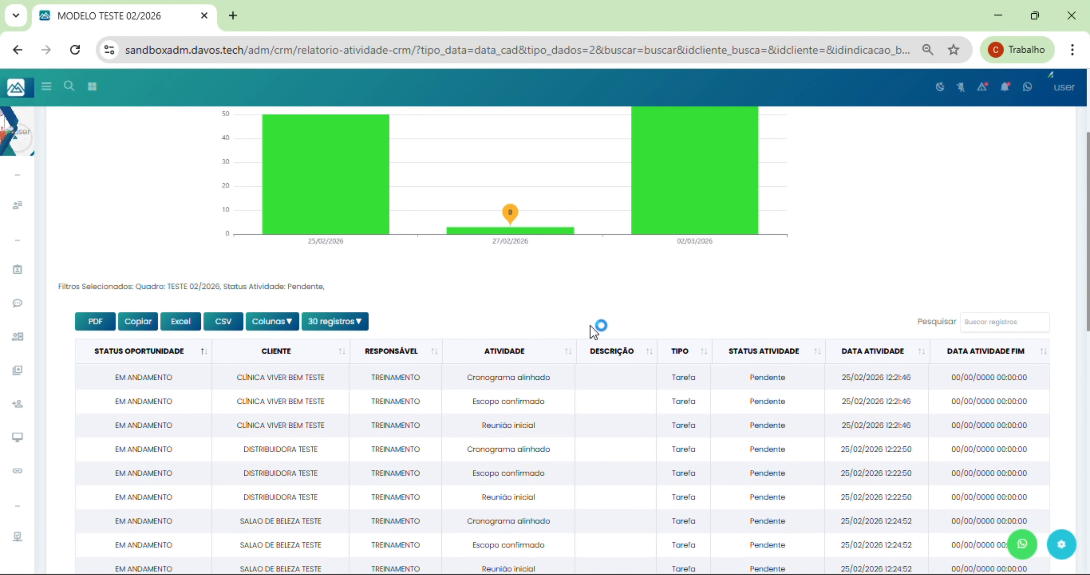
scroll(584, 328, down, 2)
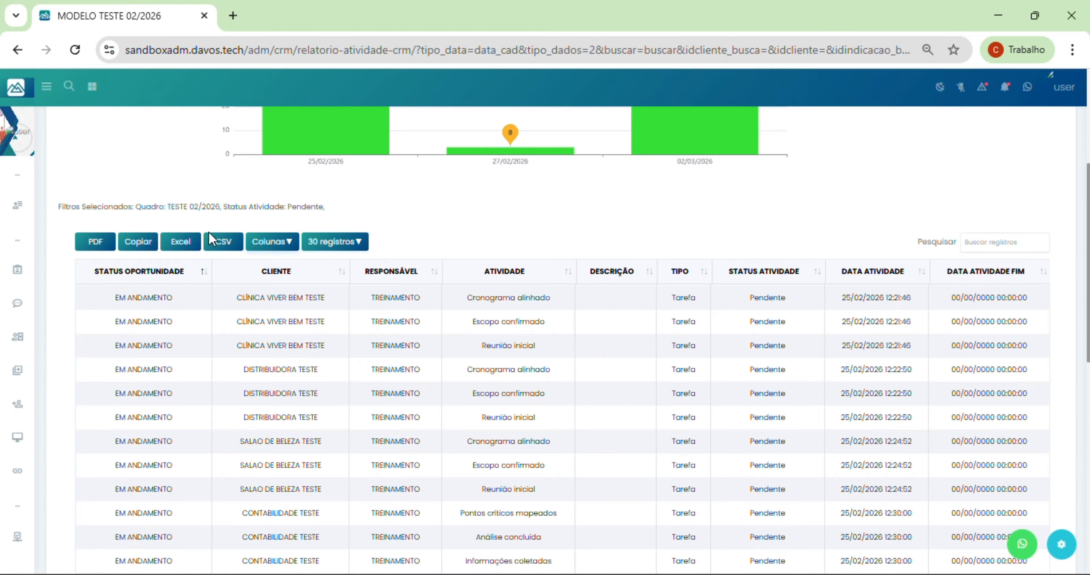
scroll(550, 317, up, 5)
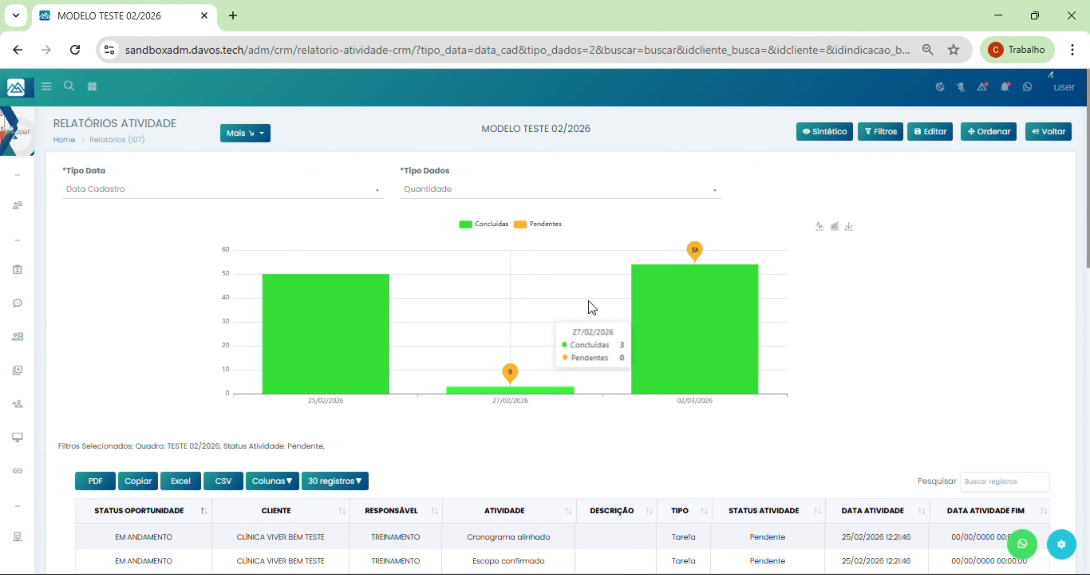
click(874, 140)
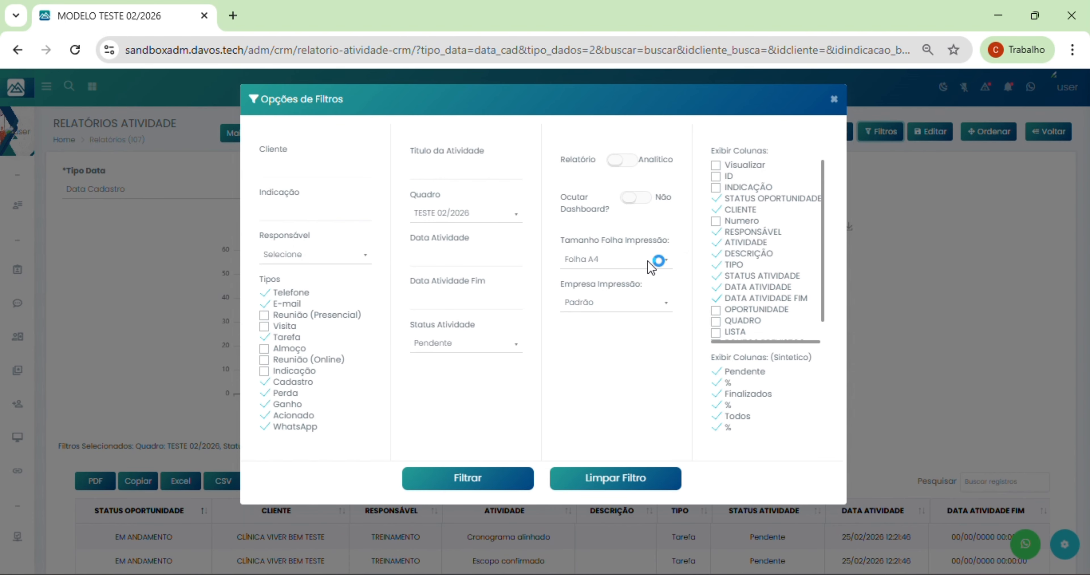
click(834, 100)
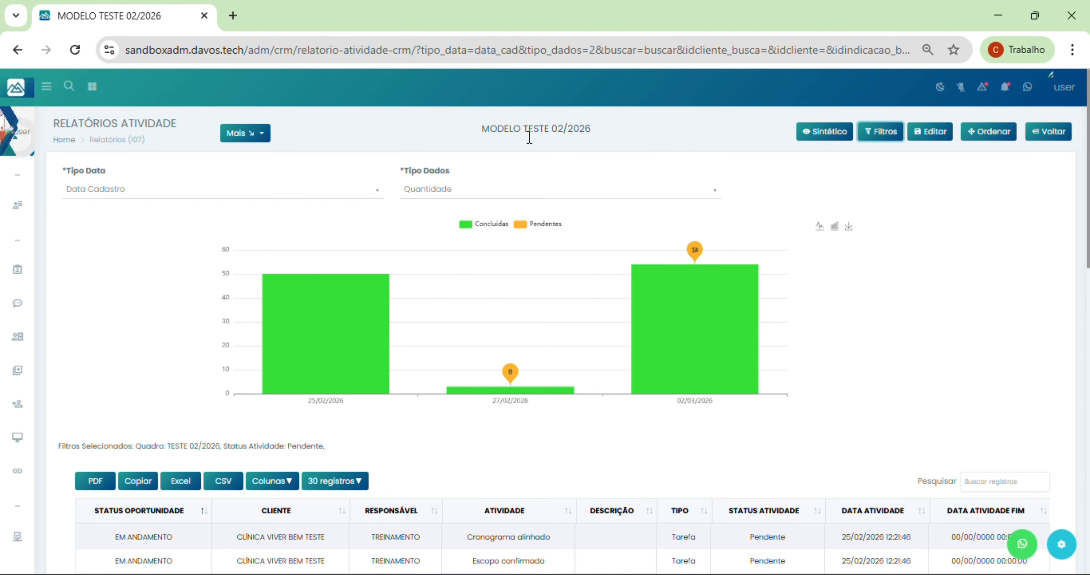
scroll(529, 237, down, 10)
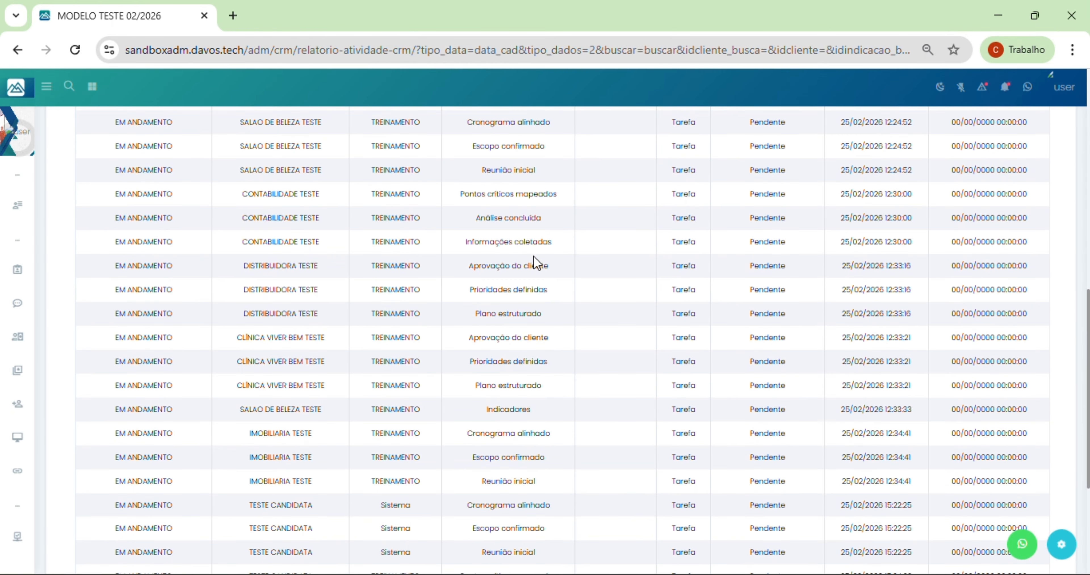
scroll(534, 262, down, 4)
scroll(540, 260, up, 15)
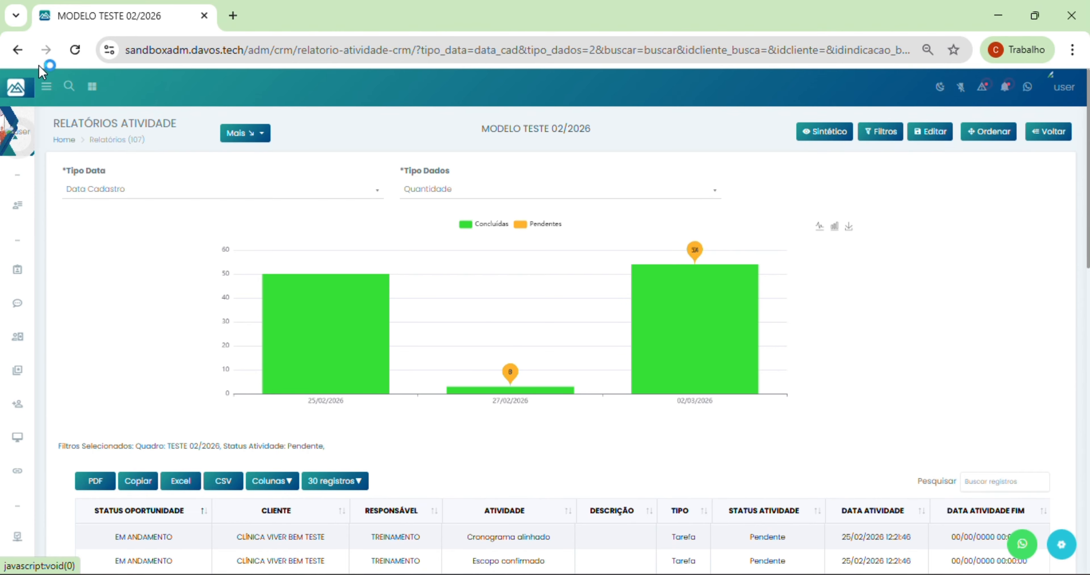
Step: Go back and start a Financeiro report, switching it to DRE under Mais
click(17, 49)
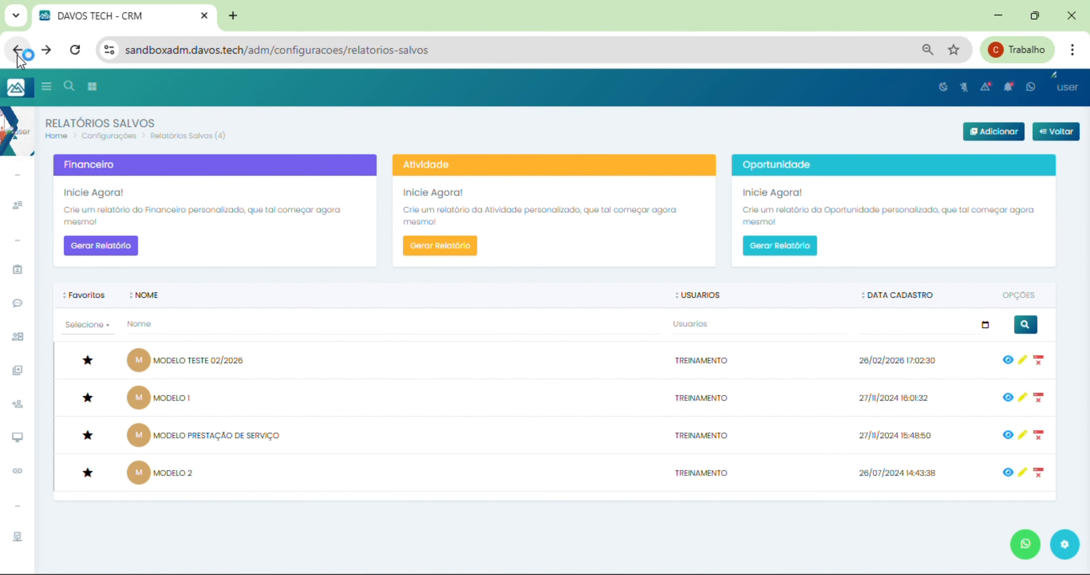
click(112, 249)
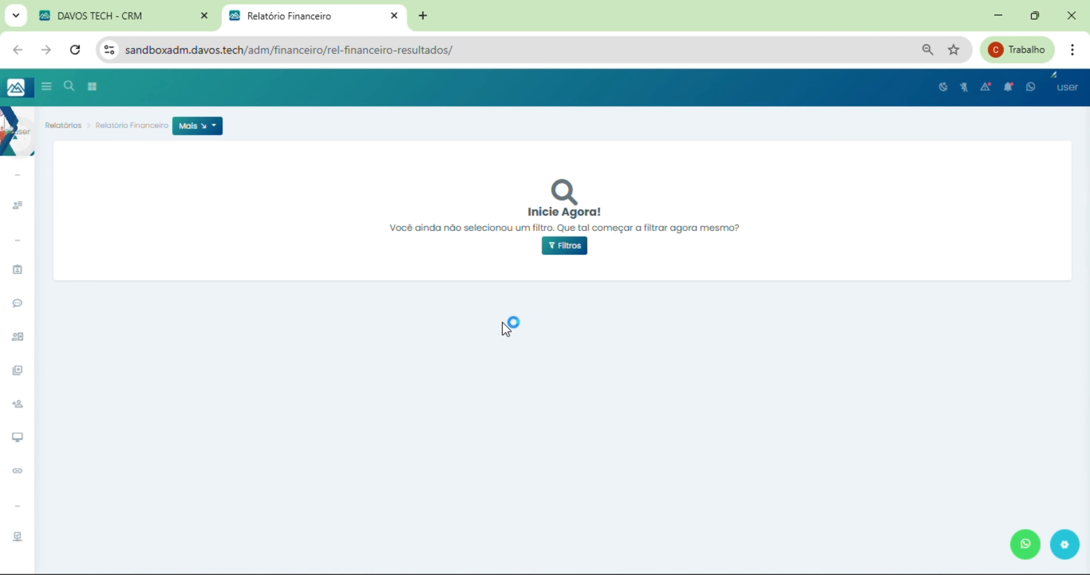
click(186, 133)
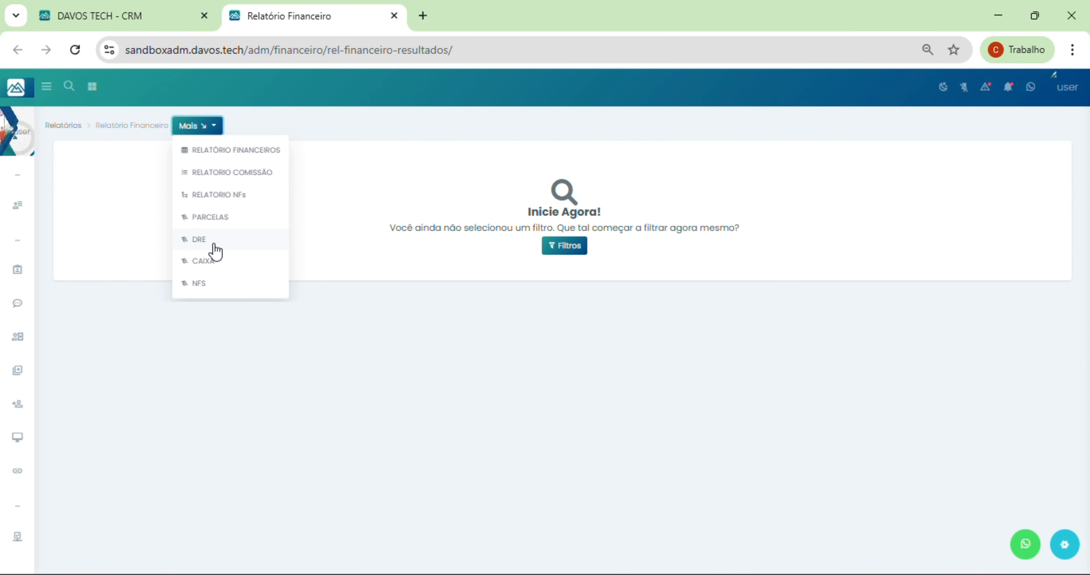
click(204, 241)
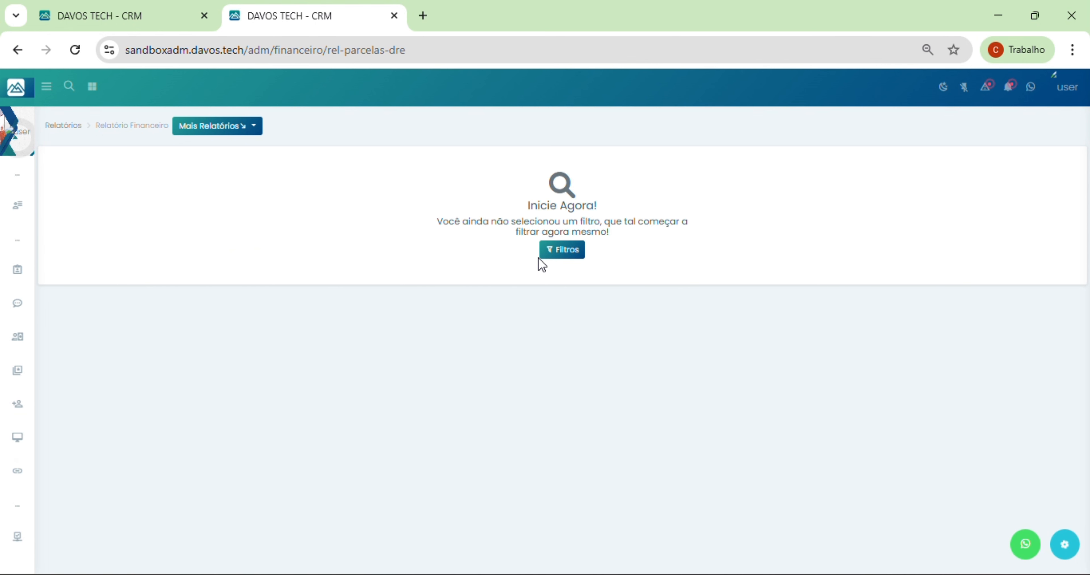
Step: Filter the DRE report to company EMPRESA ABC for the year 2026 and review the results
click(553, 256)
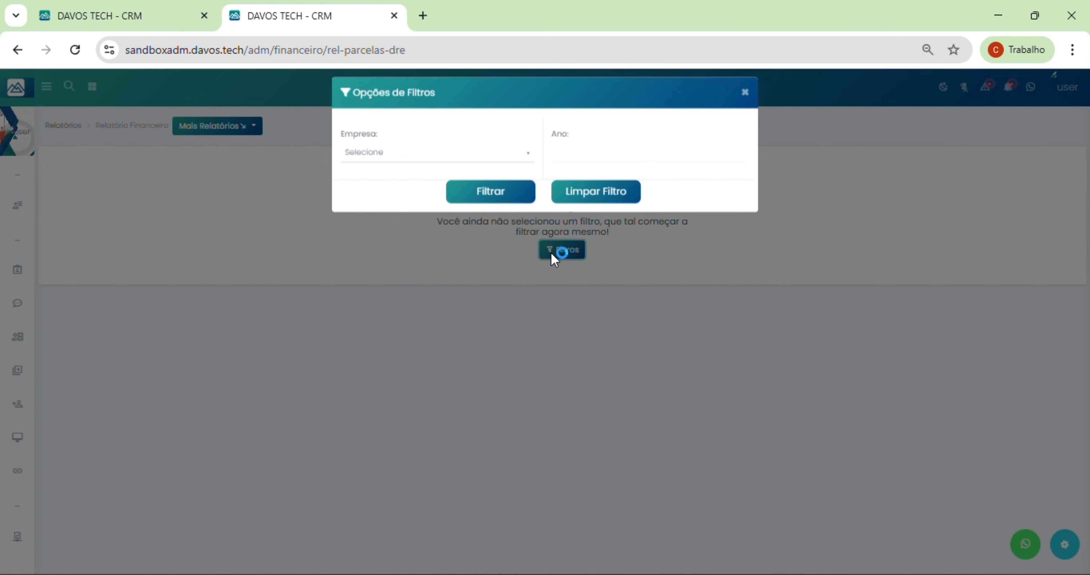
click(438, 163)
click(413, 220)
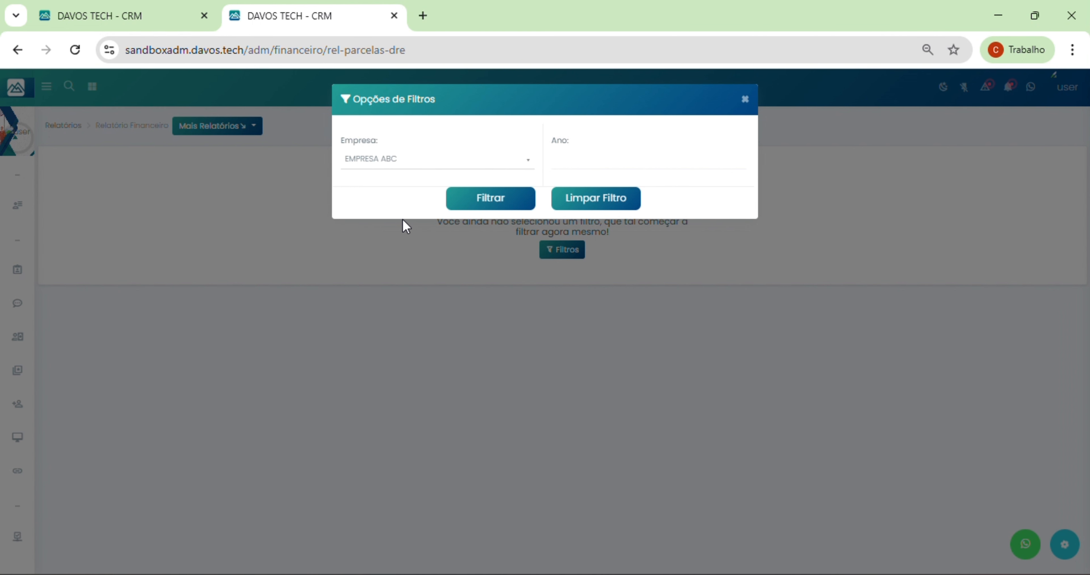
click(585, 157)
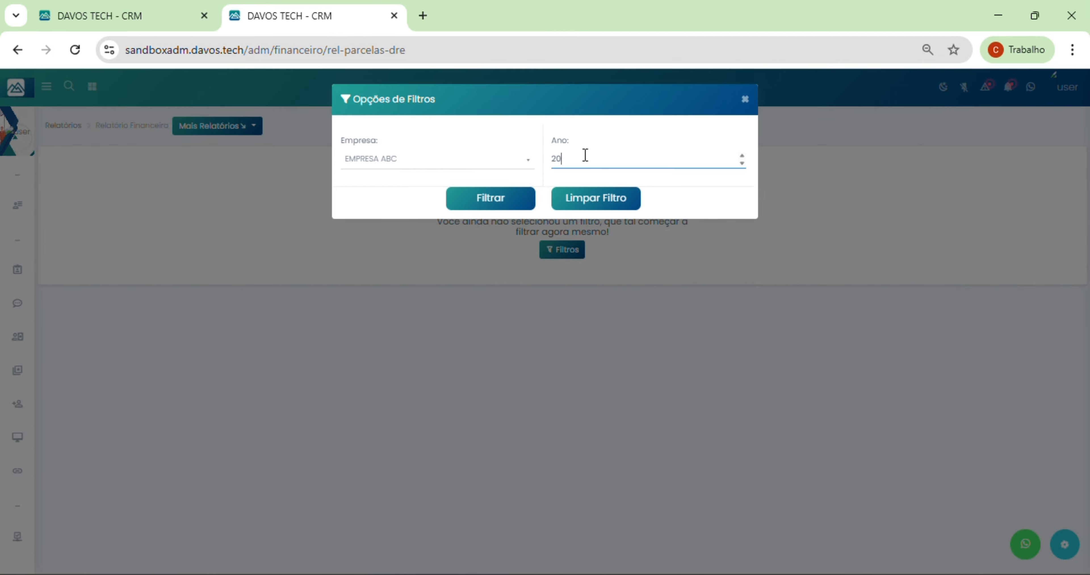
click(474, 200)
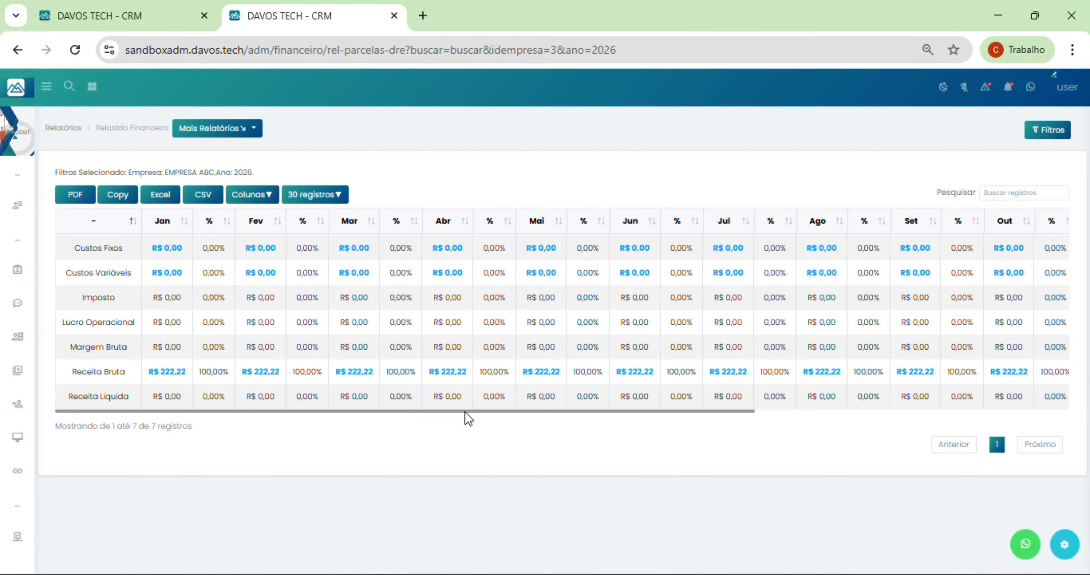
drag(467, 412, 311, 417)
Step: Change the DRE filter year to 2025, showing Receita Bruta of R$ 5.000,00 each month
click(1054, 129)
drag(581, 156, 523, 163)
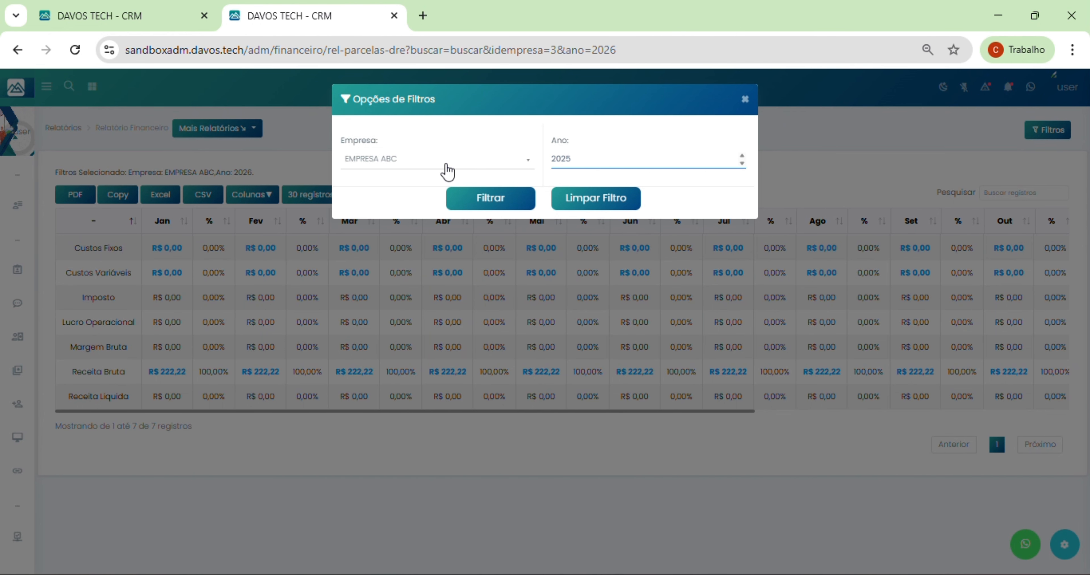
click(461, 203)
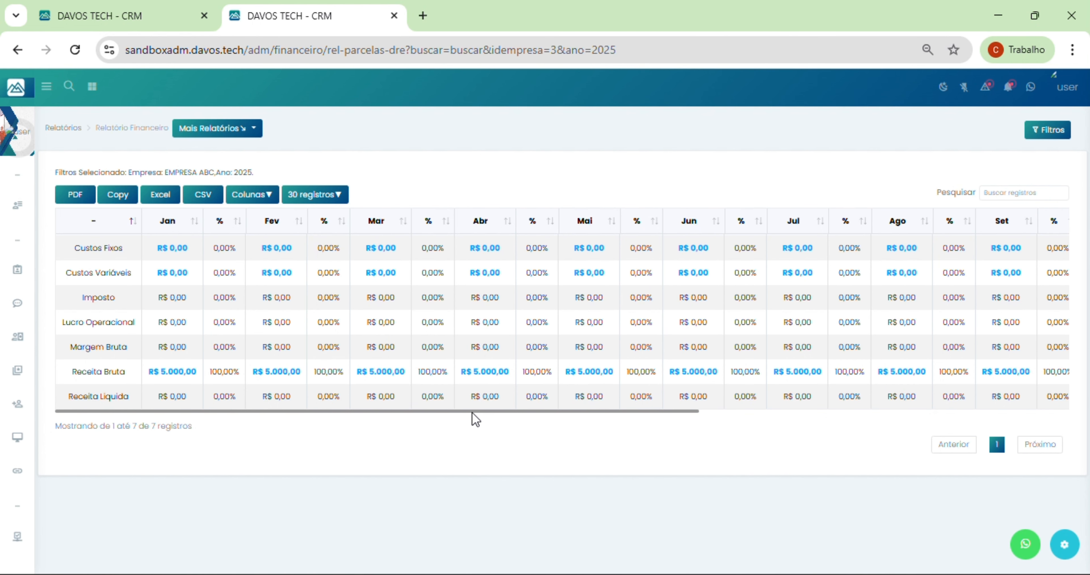
drag(565, 413, 209, 425)
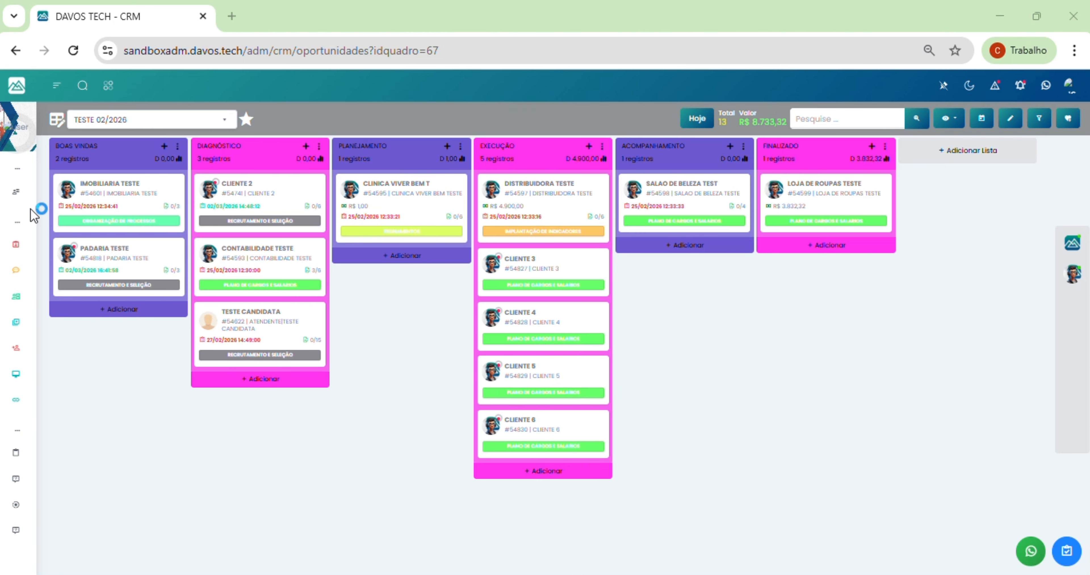
Step: Expand the sidebar's Crm section and scroll down through its pages
mouse_move(25, 195)
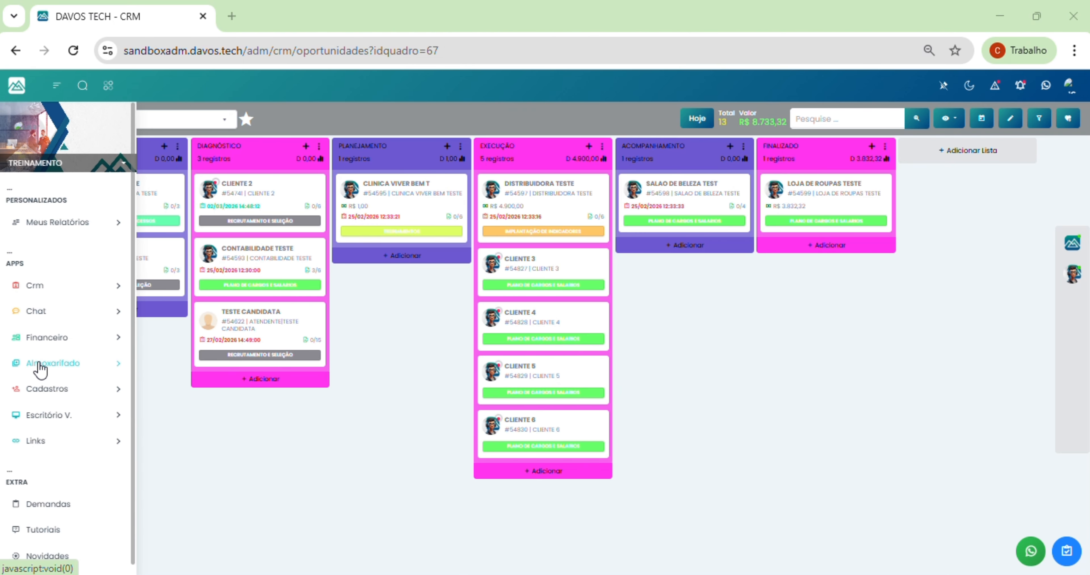
click(50, 288)
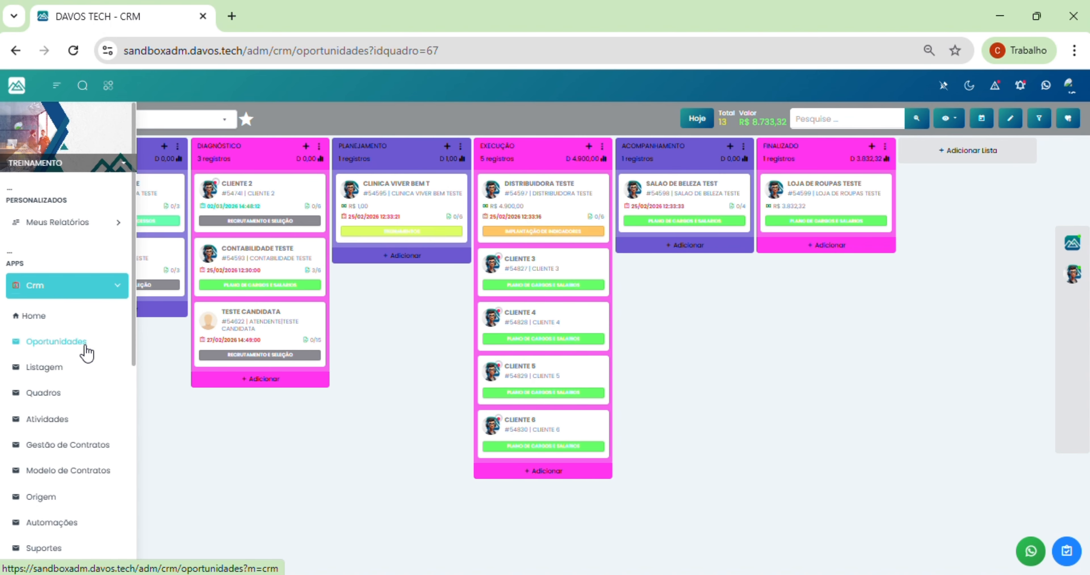
scroll(93, 363, down, 4)
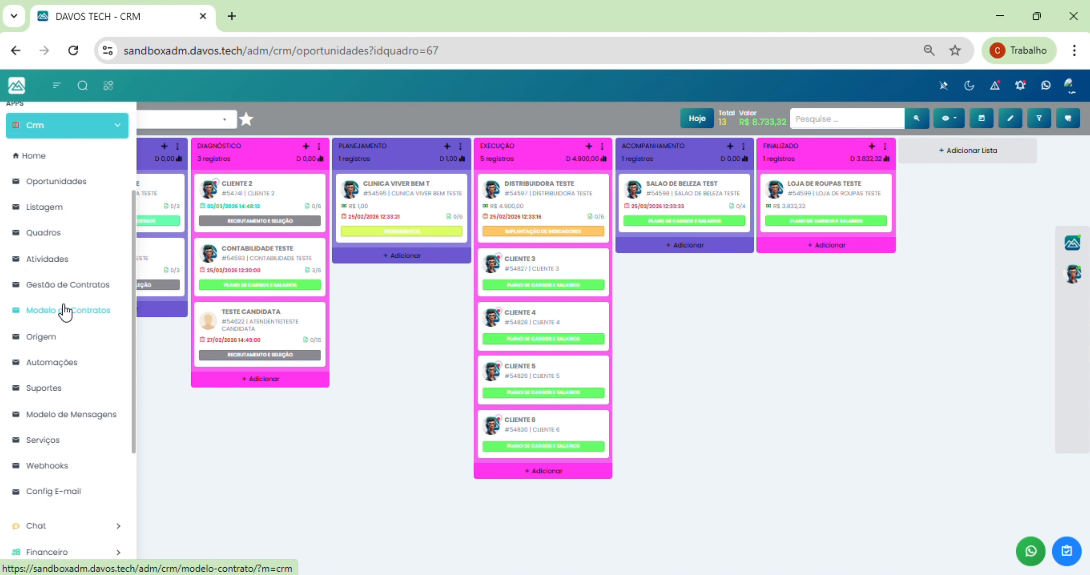
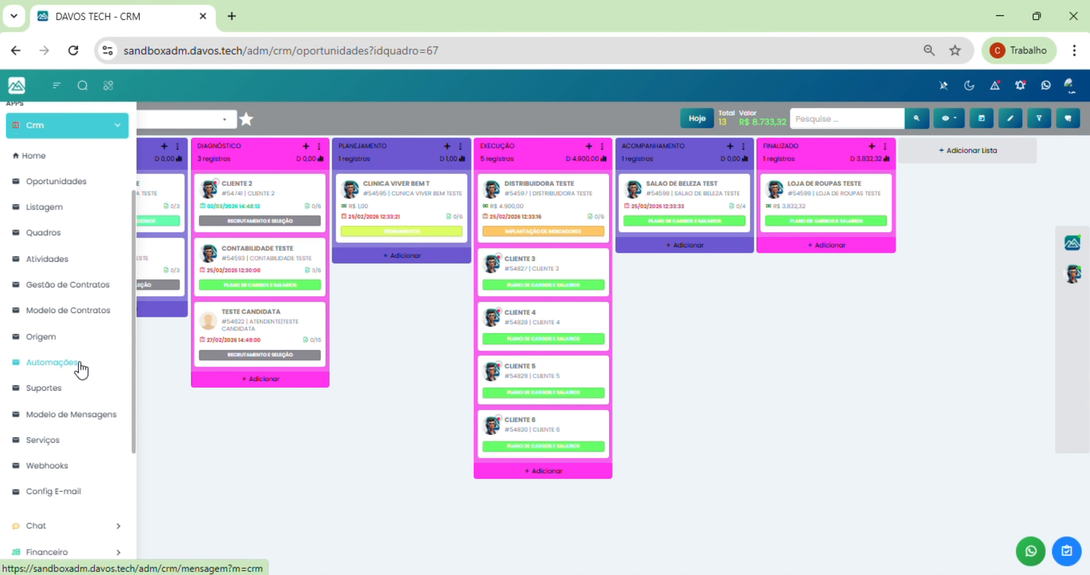
Step: Open automation #54 'CONFIRMAÇÃO DE AGENDAMENTO' for editing from the Automações list
click(78, 365)
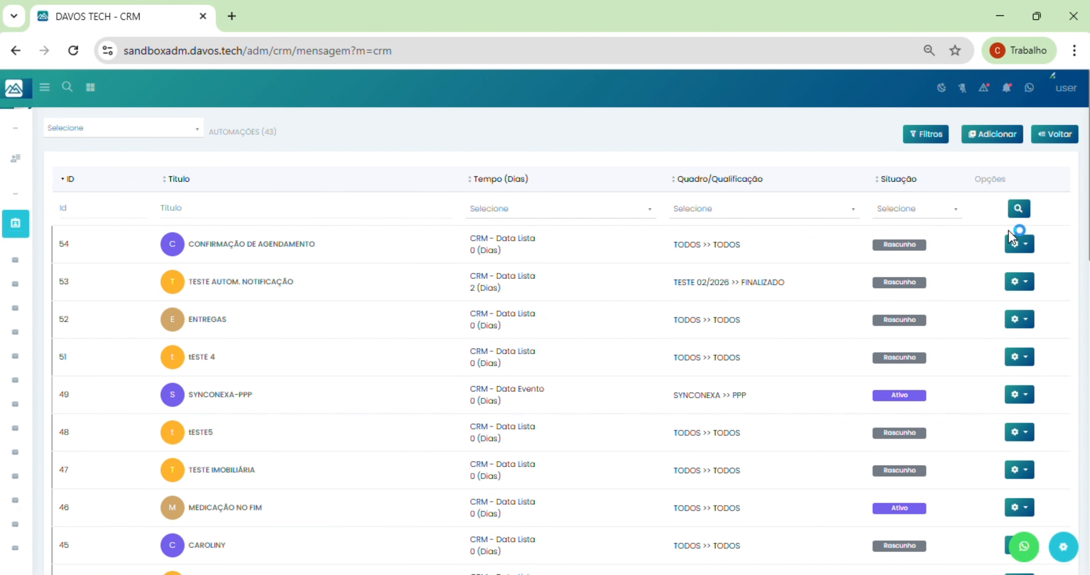
click(1015, 245)
click(1011, 273)
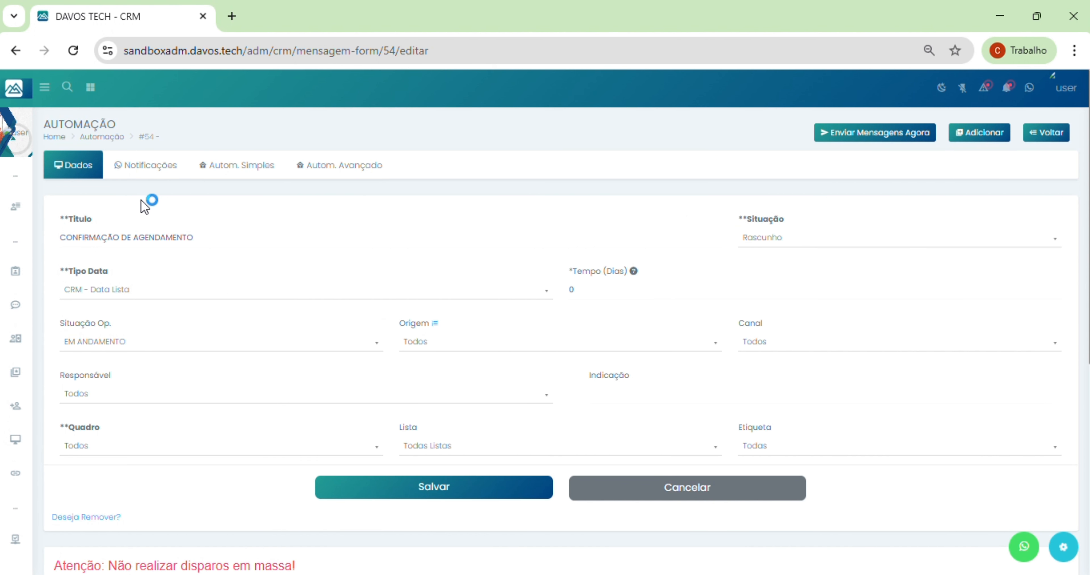
Step: Browse the Tipo Data options down to the FINANCEIRO and Contrato dates, keeping CRM - Data Lista
click(128, 296)
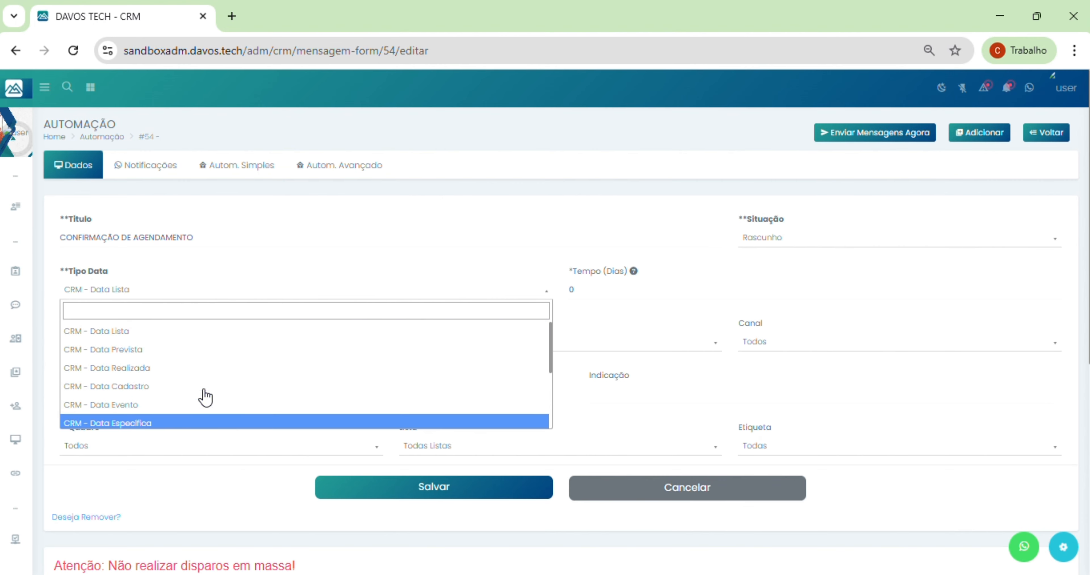
scroll(277, 372, down, 2)
scroll(276, 382, down, 1)
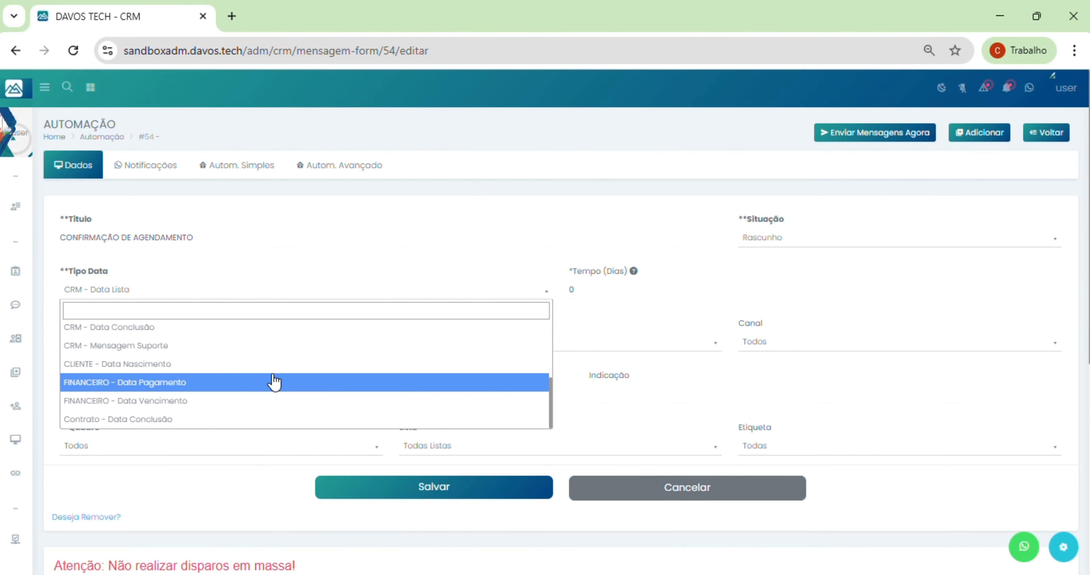
scroll(273, 386, up, 4)
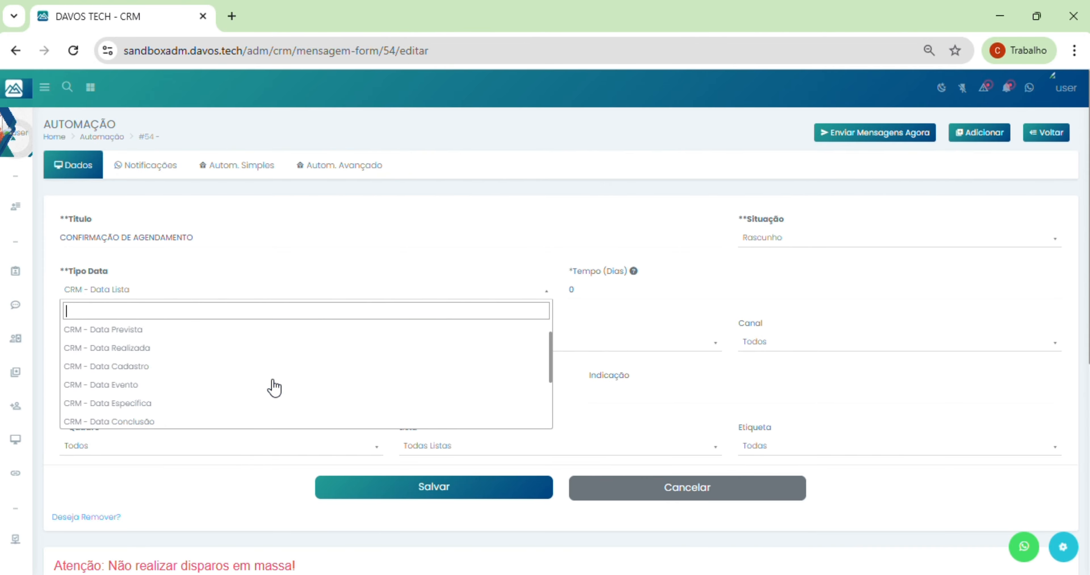
click(503, 239)
click(359, 292)
scroll(296, 406, down, 3)
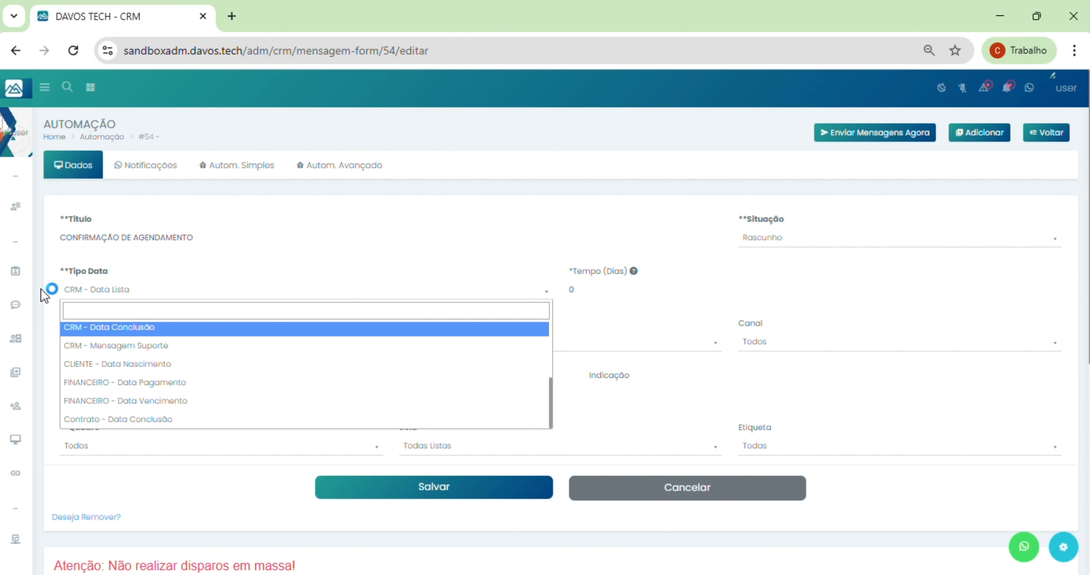
Step: Close the date-type list unchanged, then expand, browse and collapse the Crm sidebar section
click(226, 266)
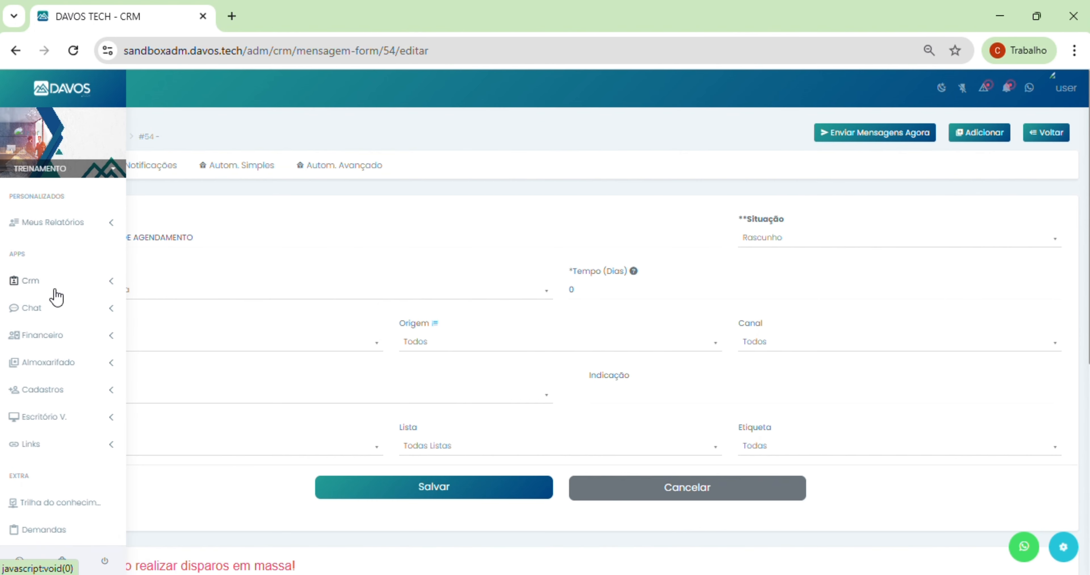
click(48, 290)
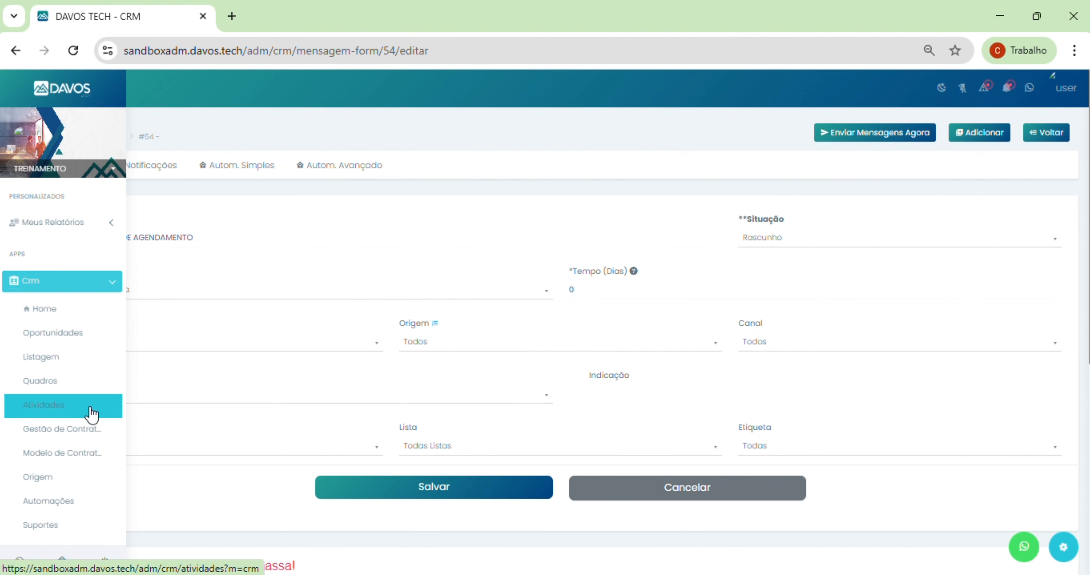
scroll(61, 415, down, 3)
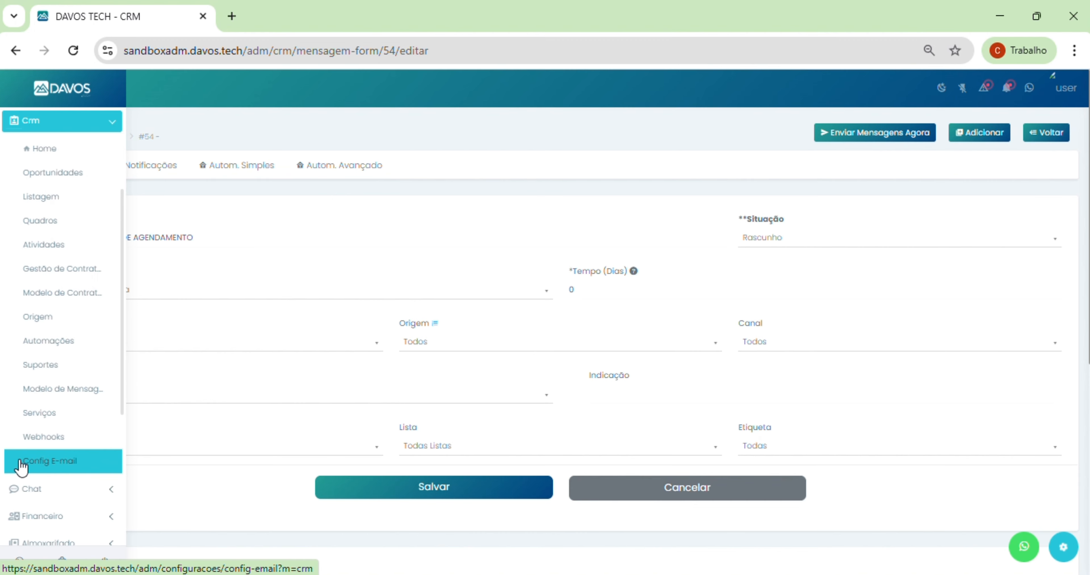
scroll(74, 245, up, 2)
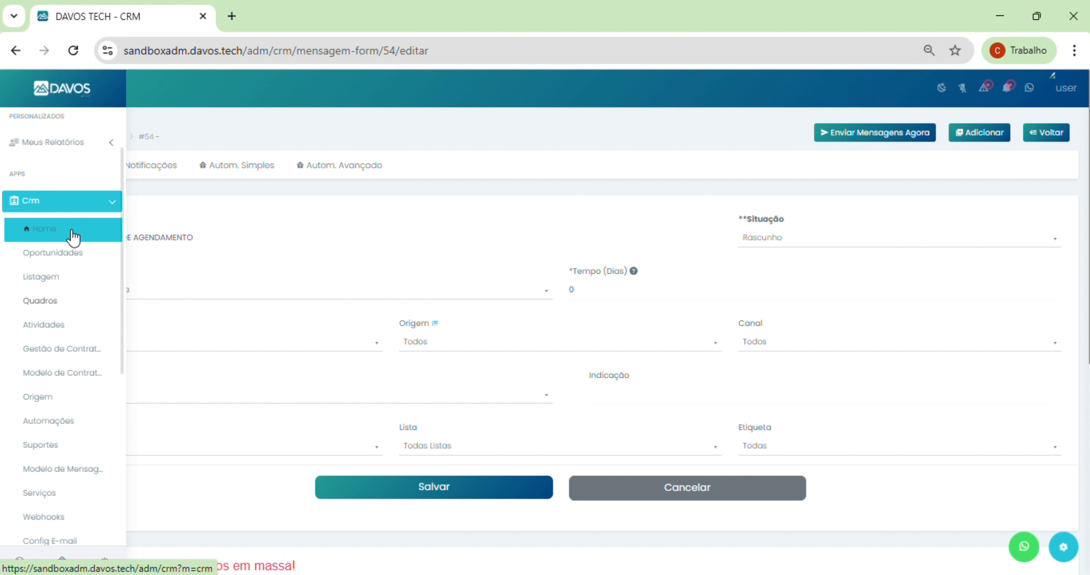
click(60, 202)
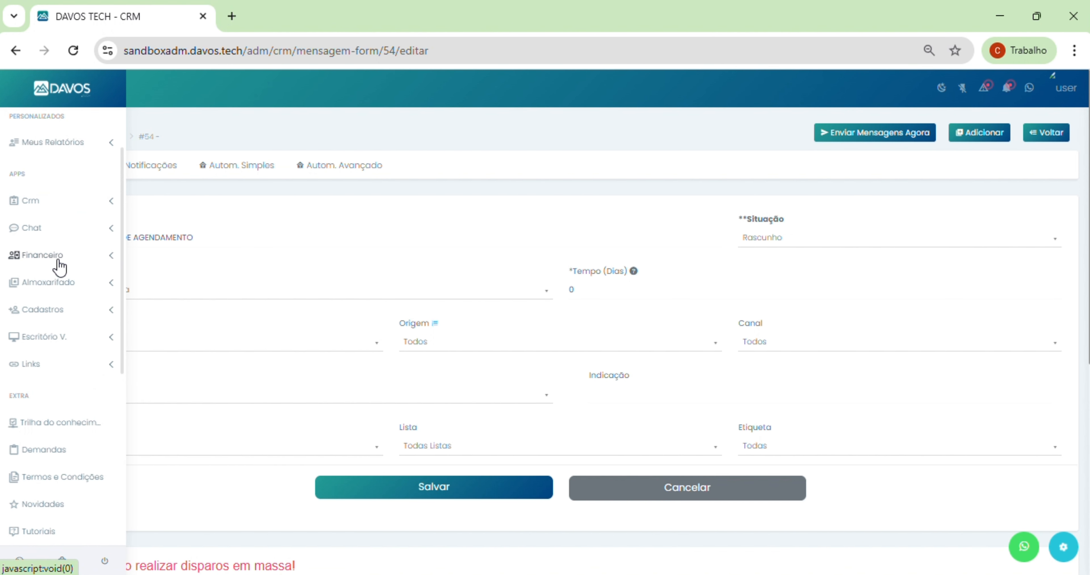
click(59, 262)
scroll(55, 304, down, 2)
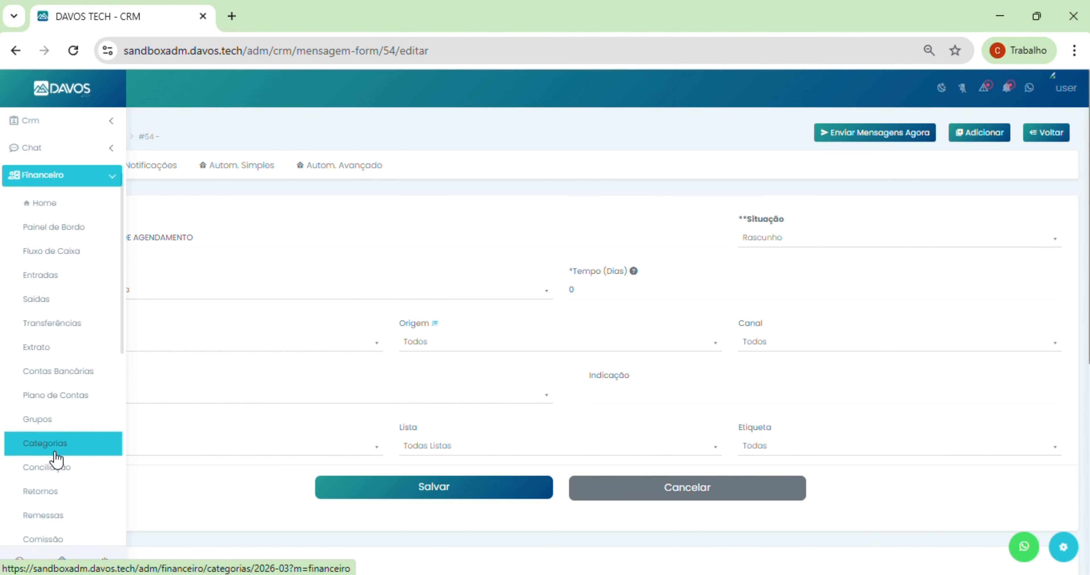
scroll(74, 435, down, 2)
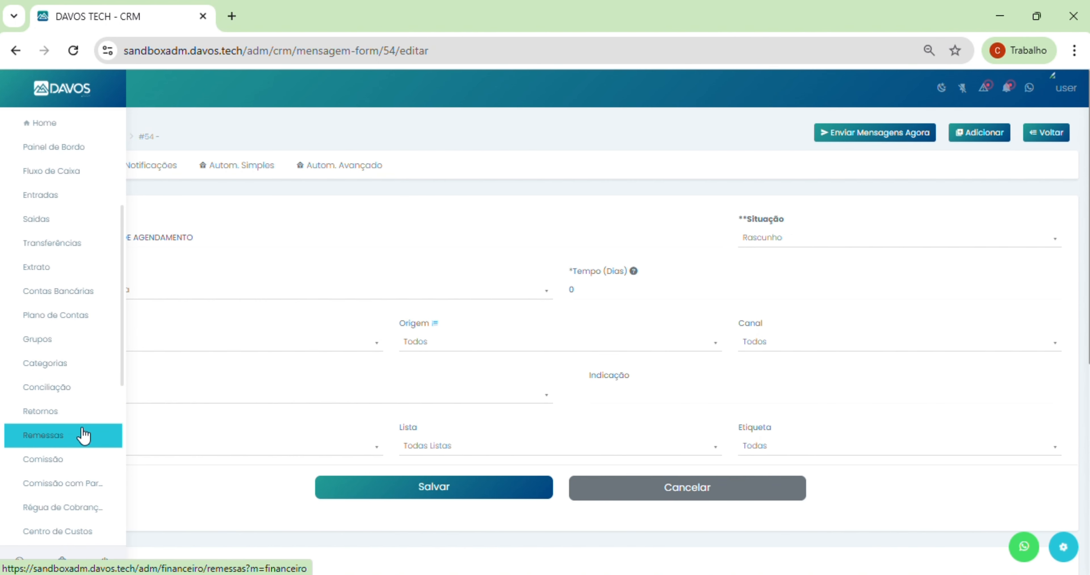
scroll(73, 436, down, 3)
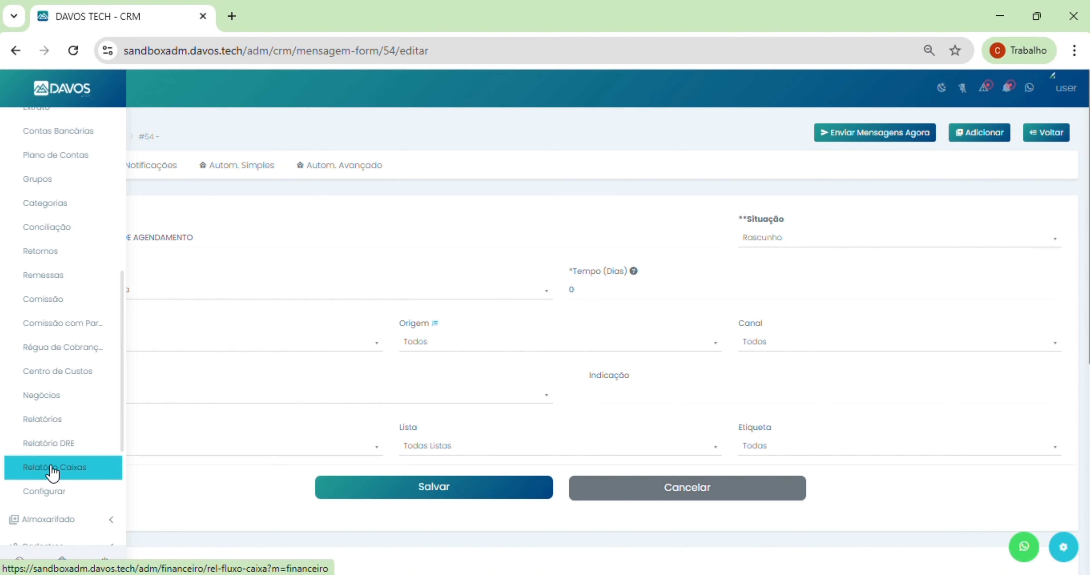
scroll(53, 473, up, 7)
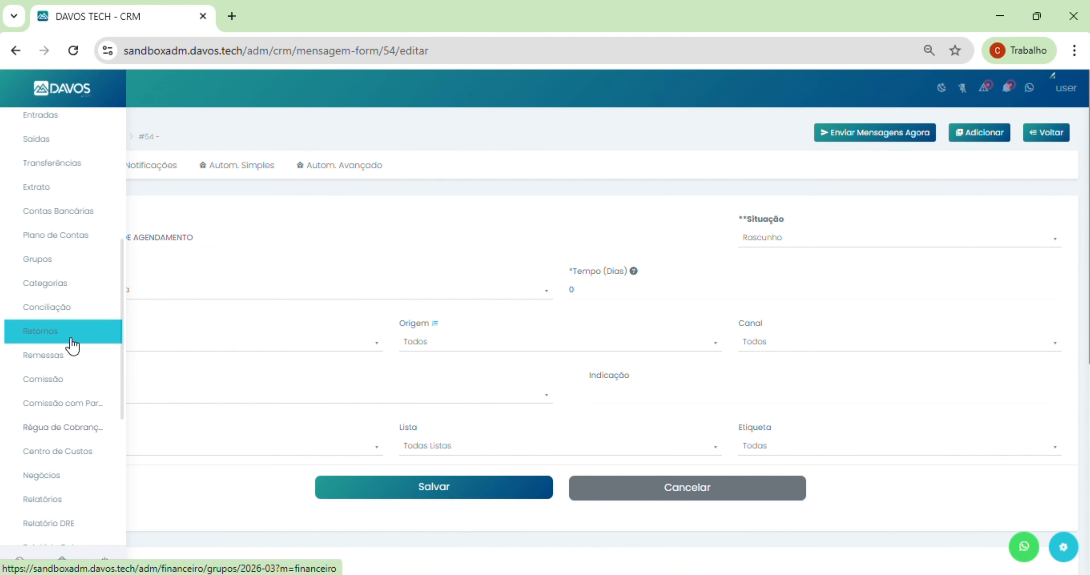
click(69, 259)
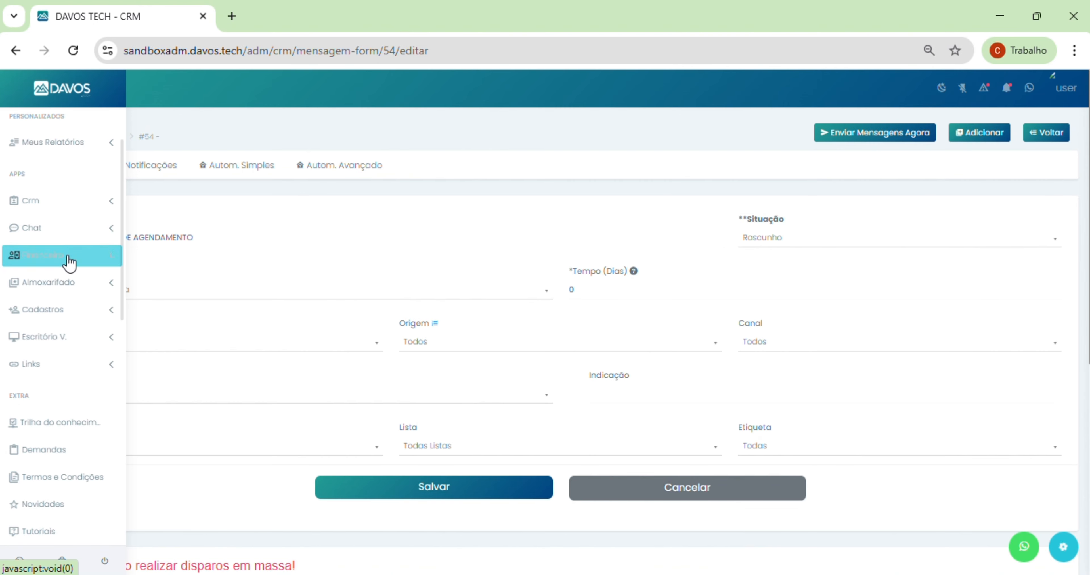
Step: Browse the Almoxarifado sidebar pages, then bring up the Busca Geral search bar
click(56, 286)
scroll(39, 343, down, 2)
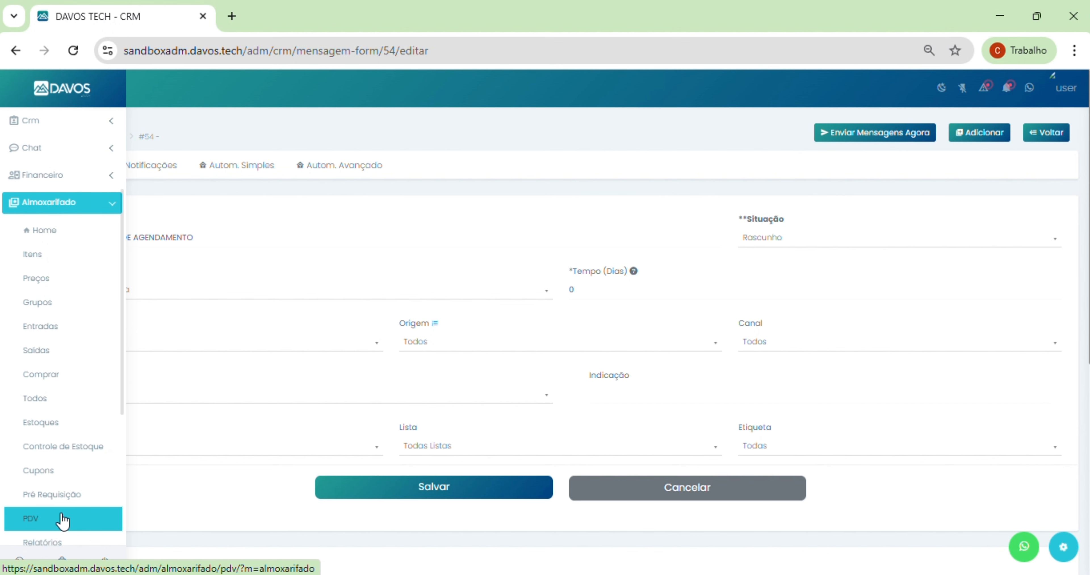
scroll(85, 383, down, 5)
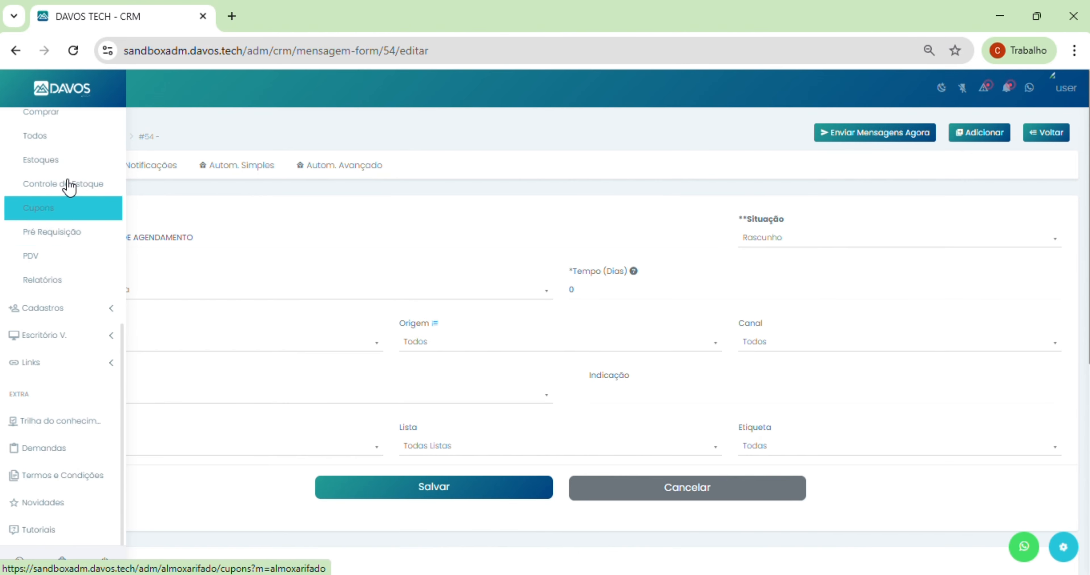
click(76, 84)
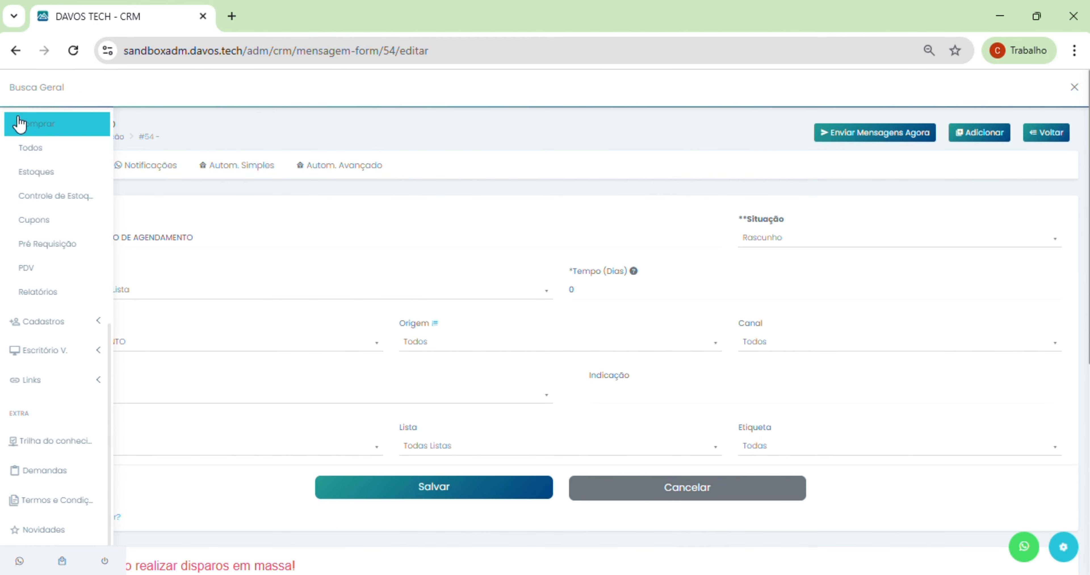
Step: Close Busca Geral, return to the FUNIL DE VENDAS 02 board and dismiss the e-mail password prompt
click(1074, 88)
click(19, 95)
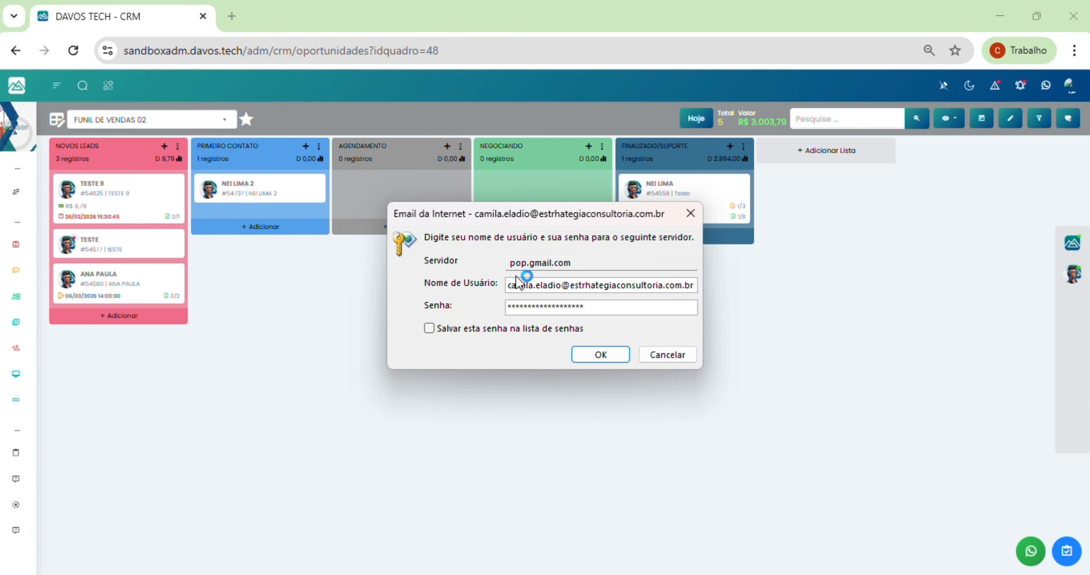
click(691, 213)
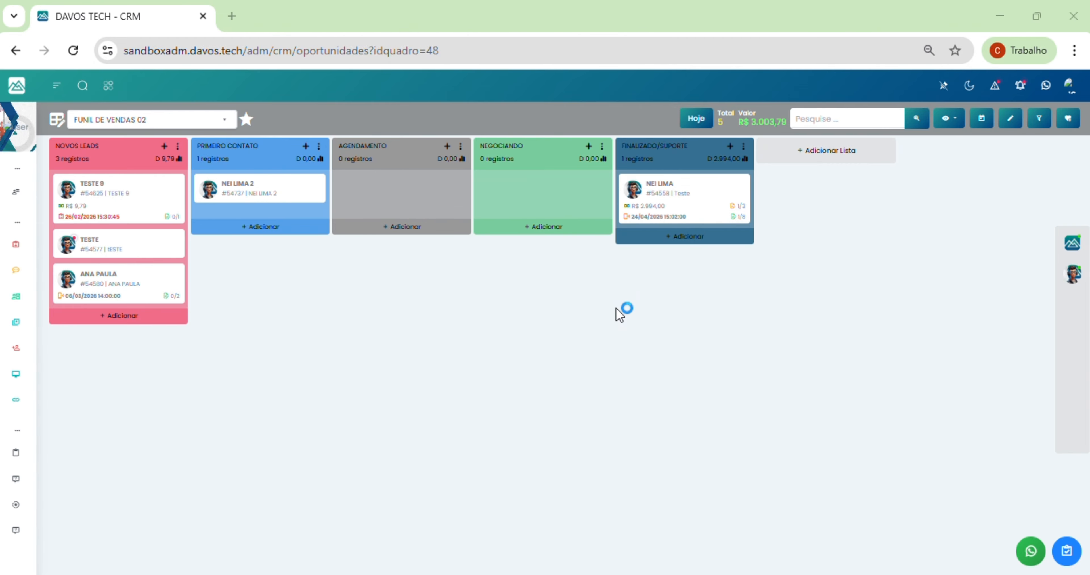